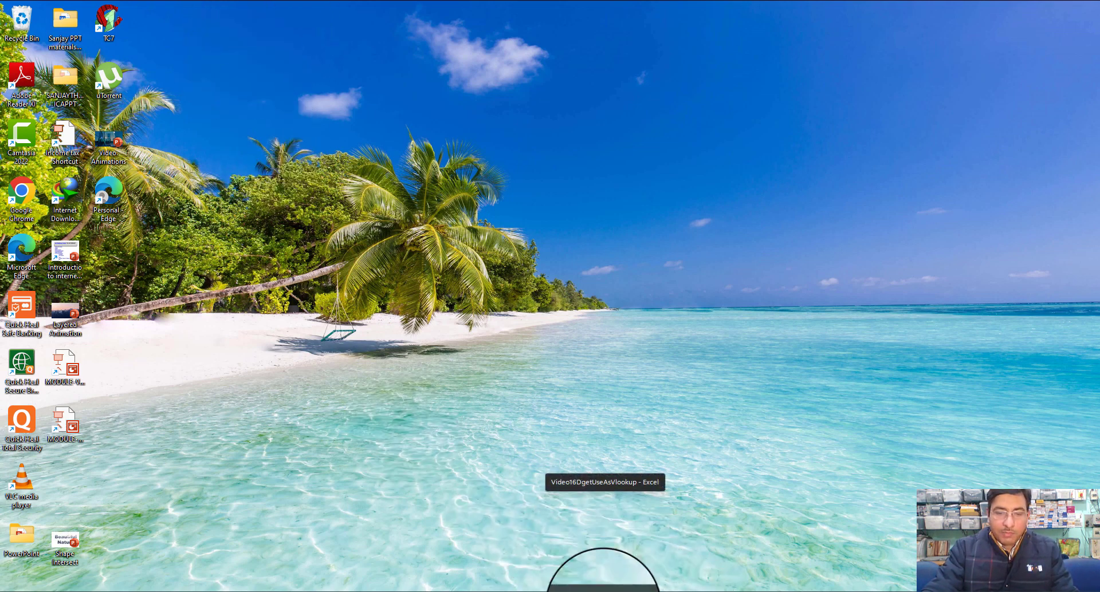
Switch to the Video16DgetUseAsVlookup workbook in Excel and copy the header row A1:I1 to the cells starting at J1
left_click(602, 589)
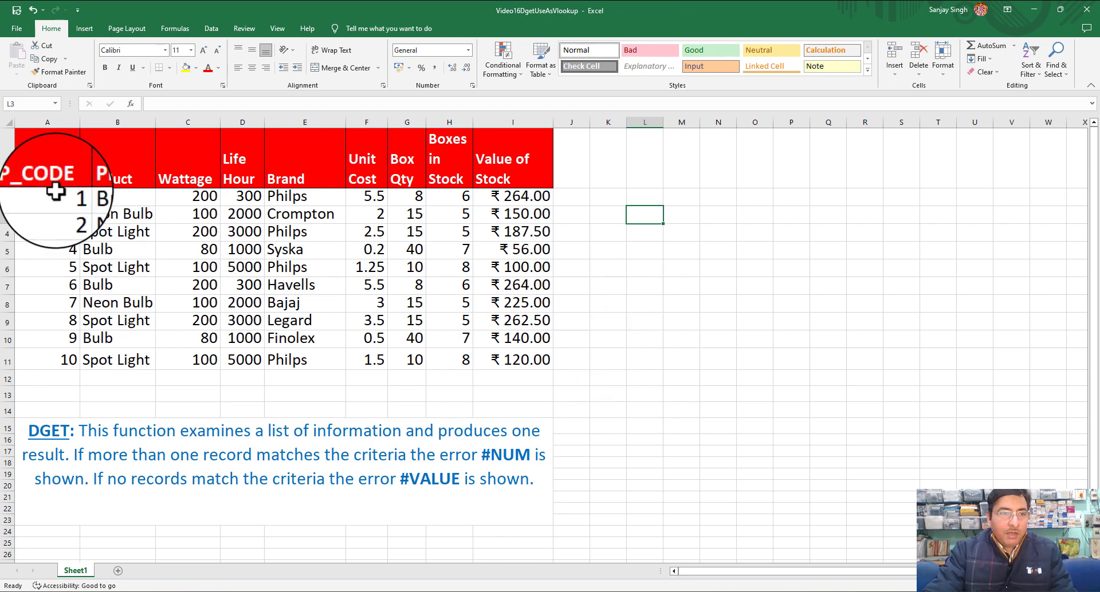
left_click(43, 167)
left_click_drag(43, 168, 544, 152)
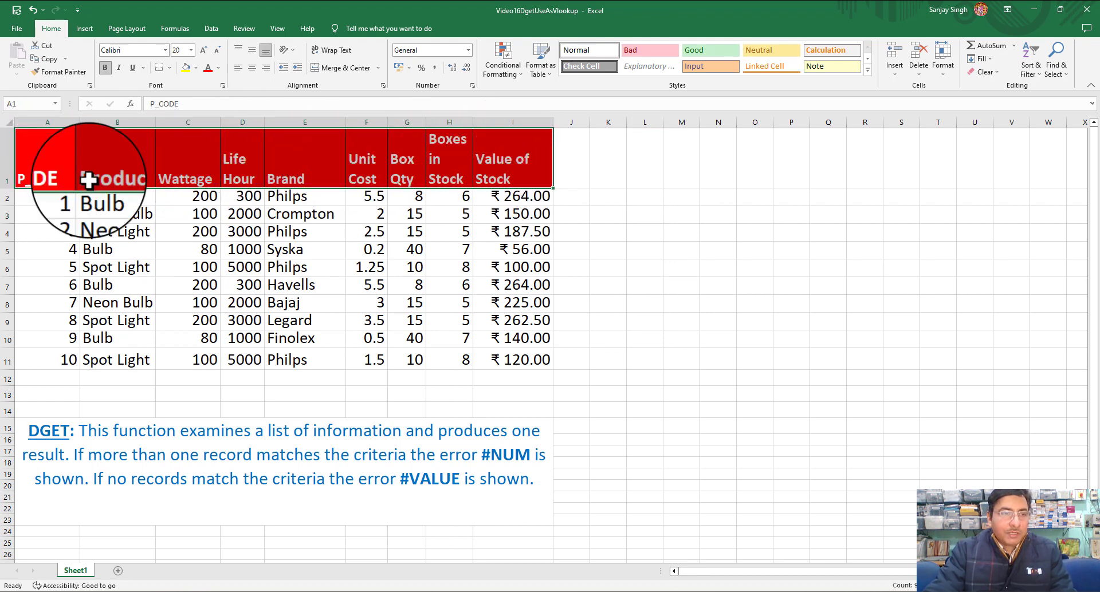
right_click(47, 153)
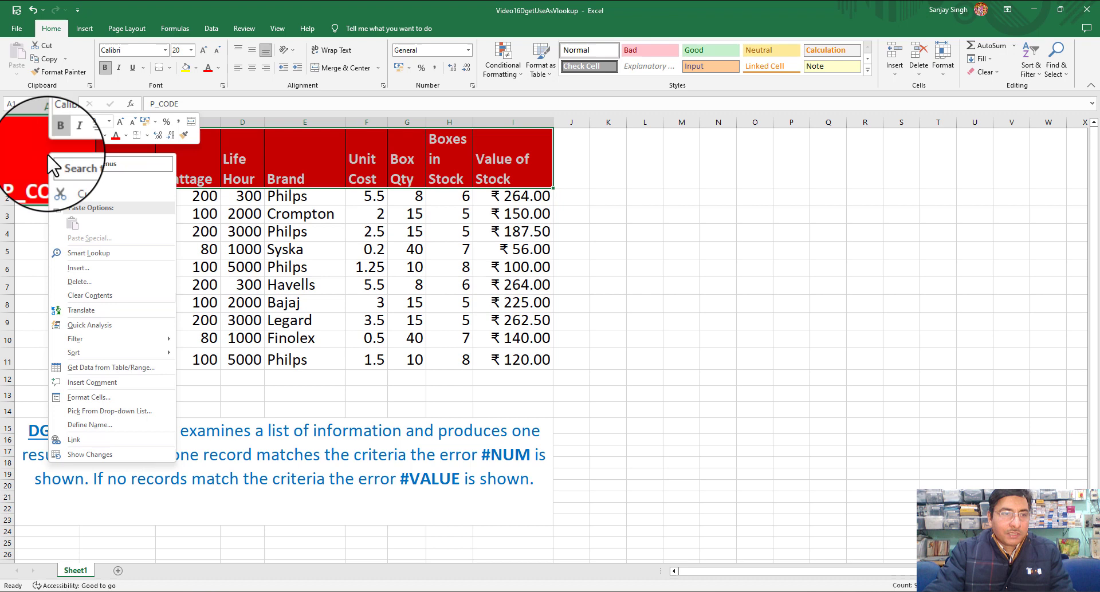
left_click(70, 192)
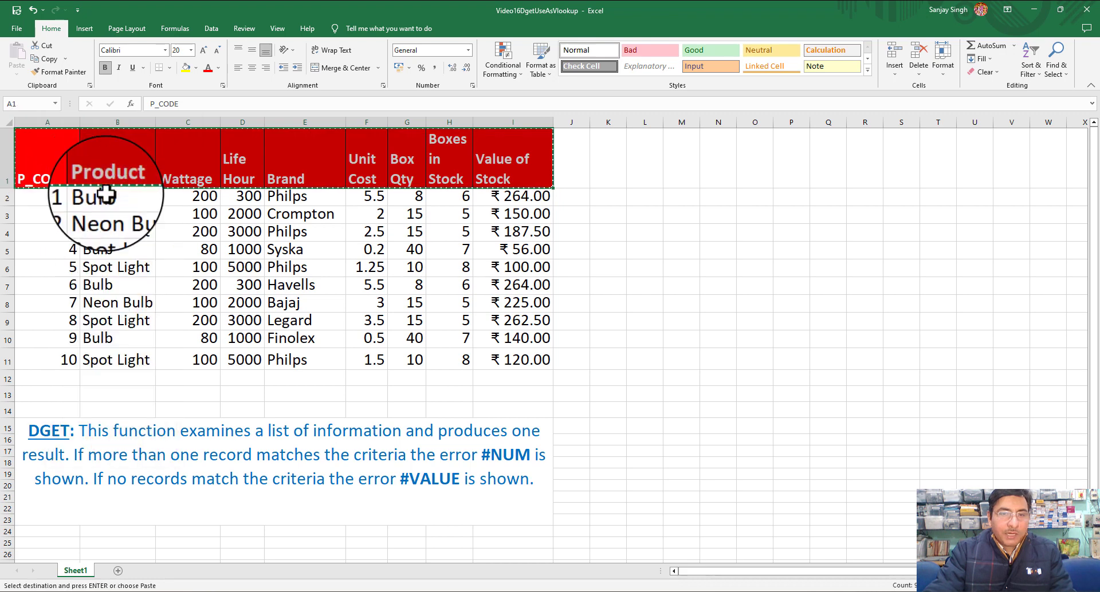
left_click(581, 173)
right_click(582, 175)
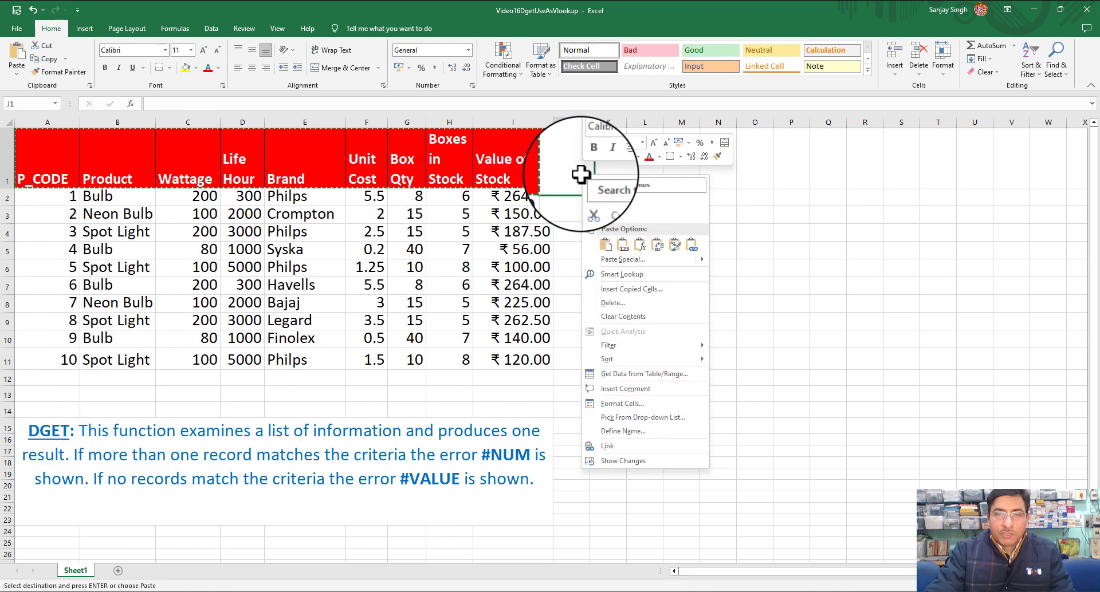
left_click(605, 246)
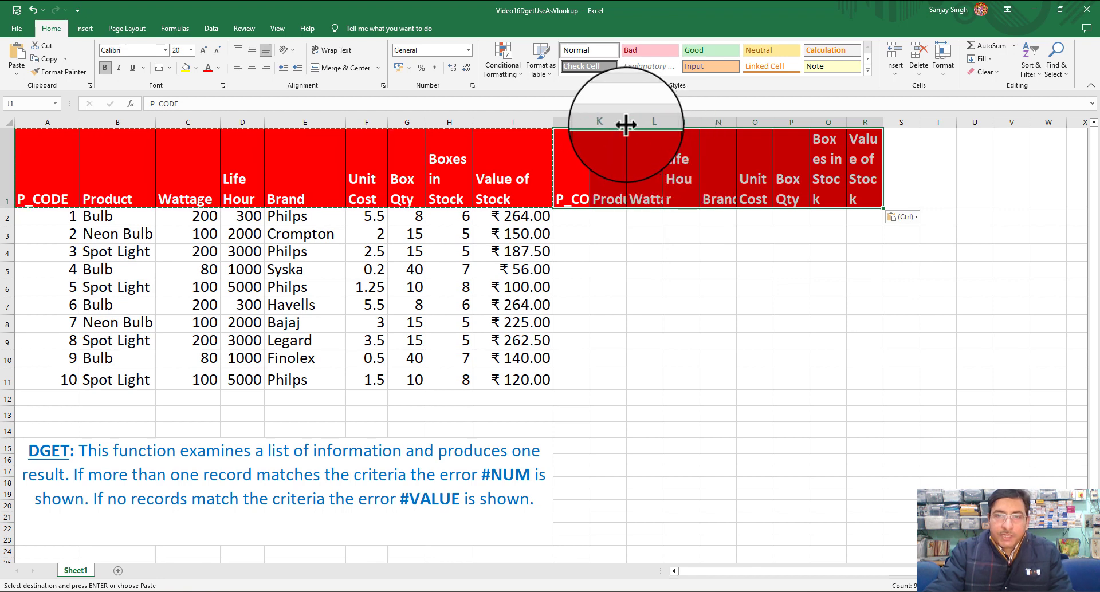
Widen the columns of the copied headers from Product to Value of Stock so their headings fit
left_click_drag(625, 124, 771, 126)
mouse_move(846, 127)
left_mouse_down()
mouse_move(864, 127)
mouse_move(837, 128)
left_mouse_up()
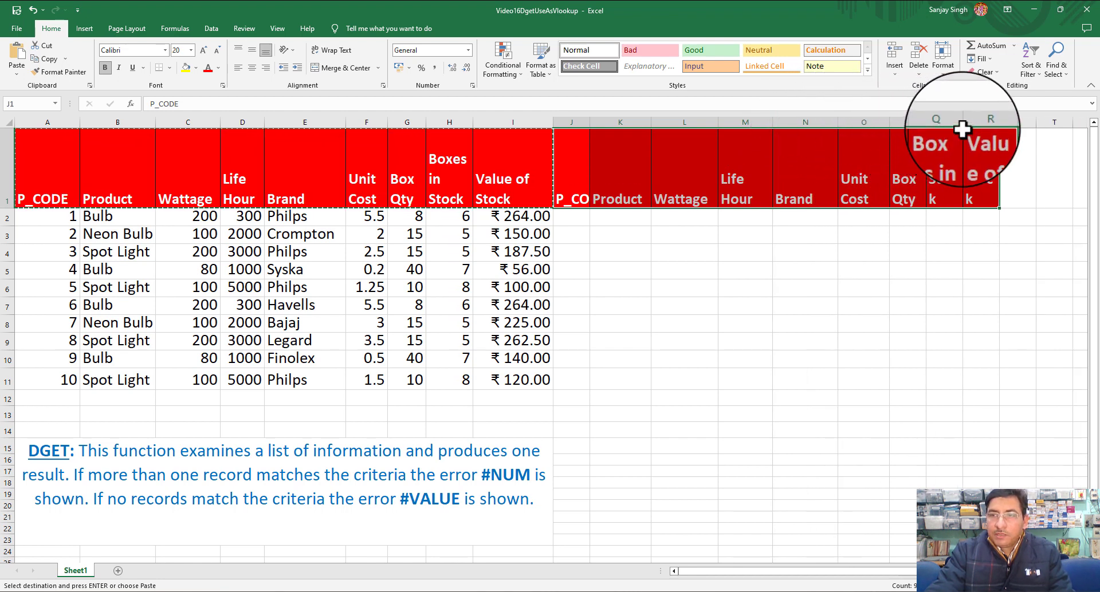
left_click_drag(960, 125, 1042, 127)
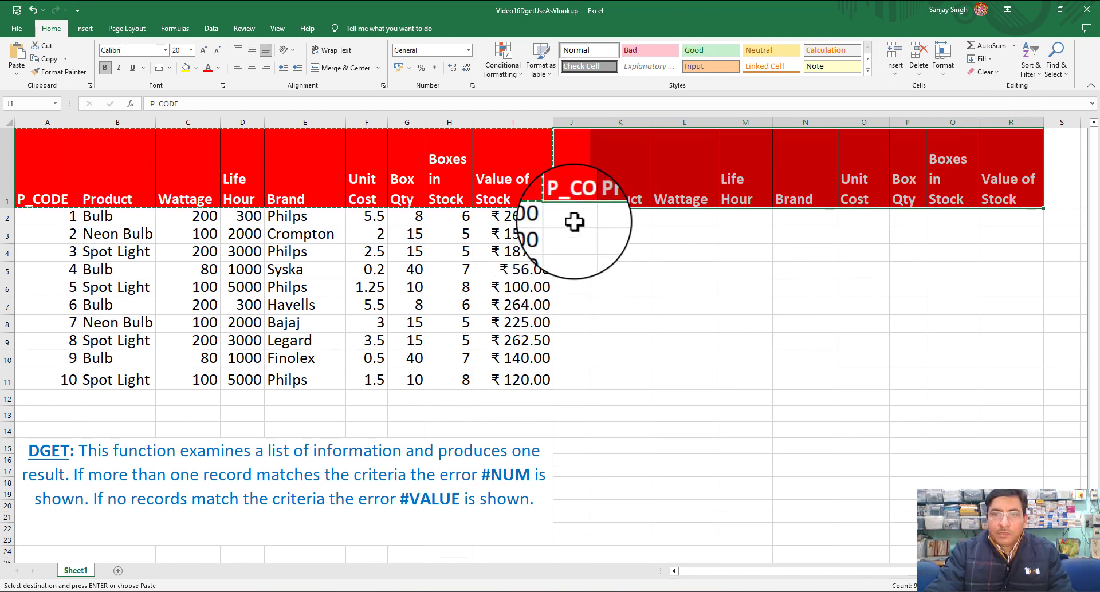
Insert a blank column J before the copied headers and make it narrower
left_click(568, 122)
right_click(567, 122)
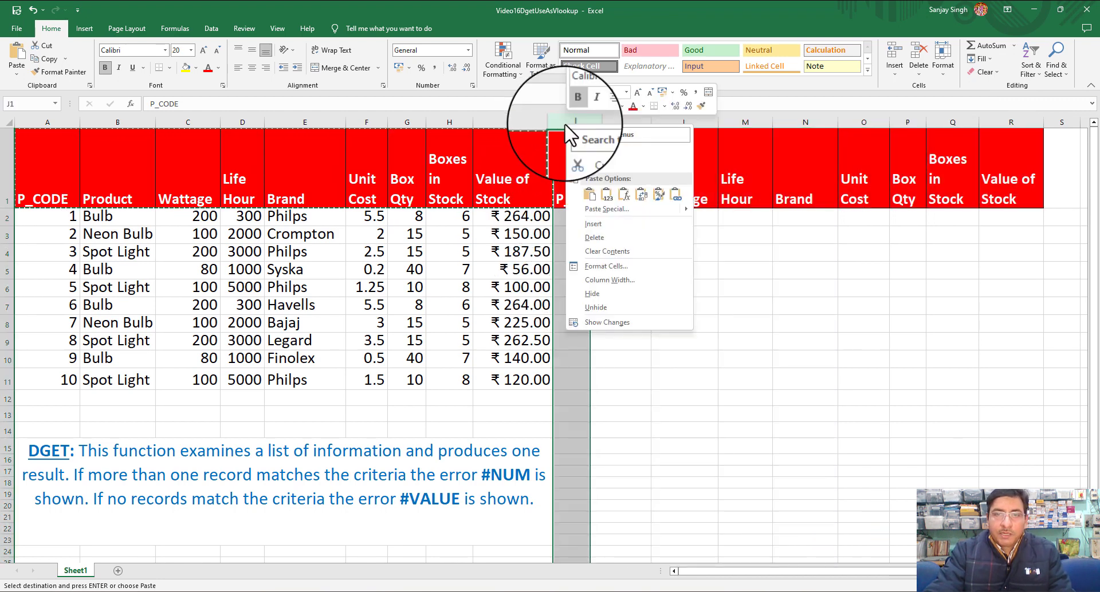
left_click(597, 222)
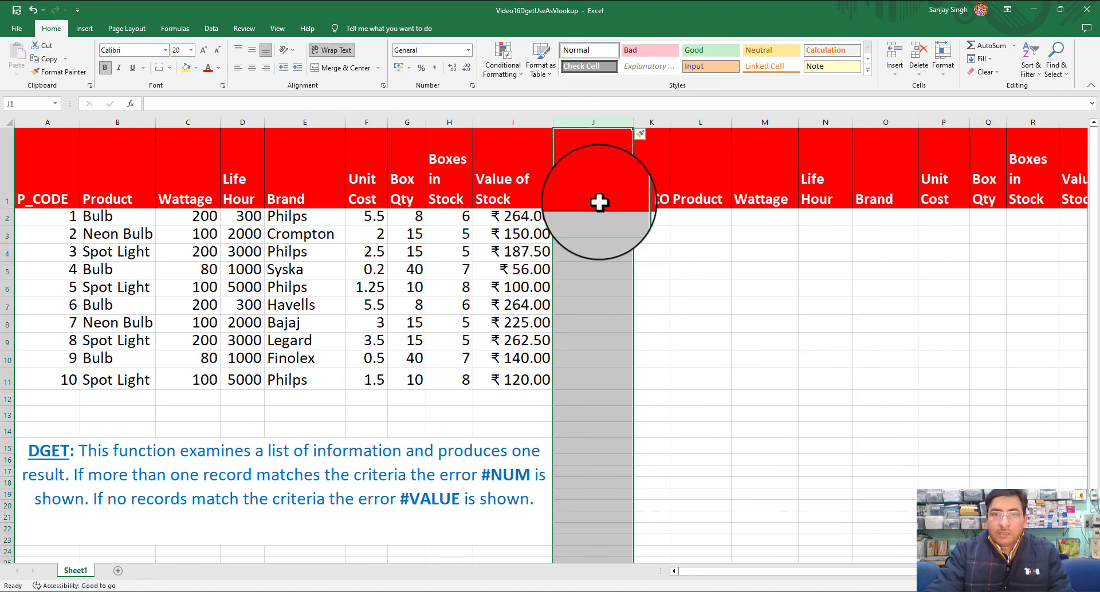
left_click(684, 291)
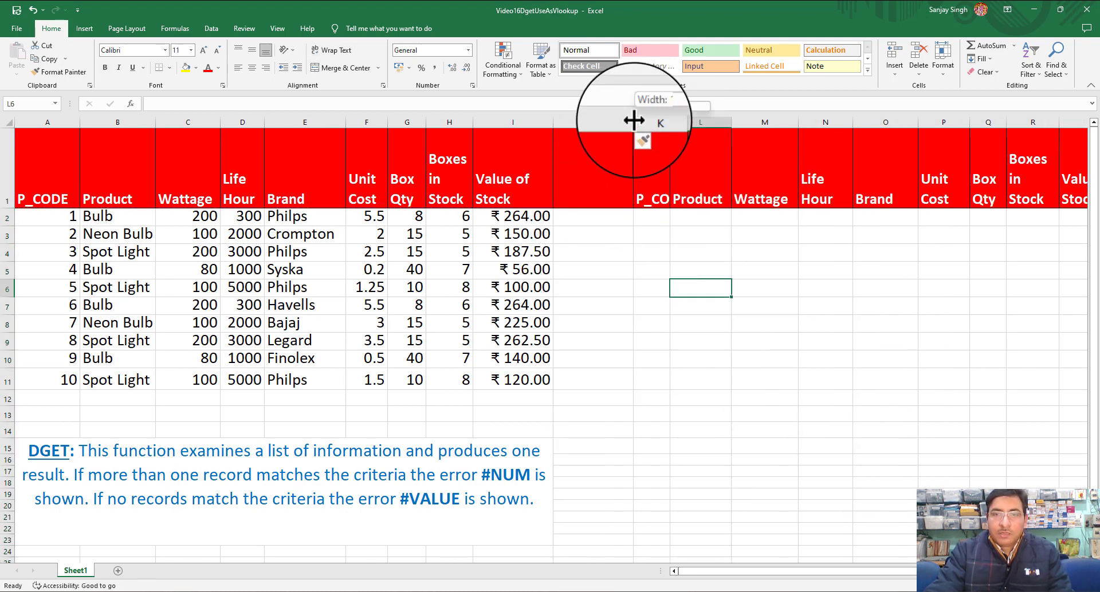
left_click_drag(632, 120, 606, 123)
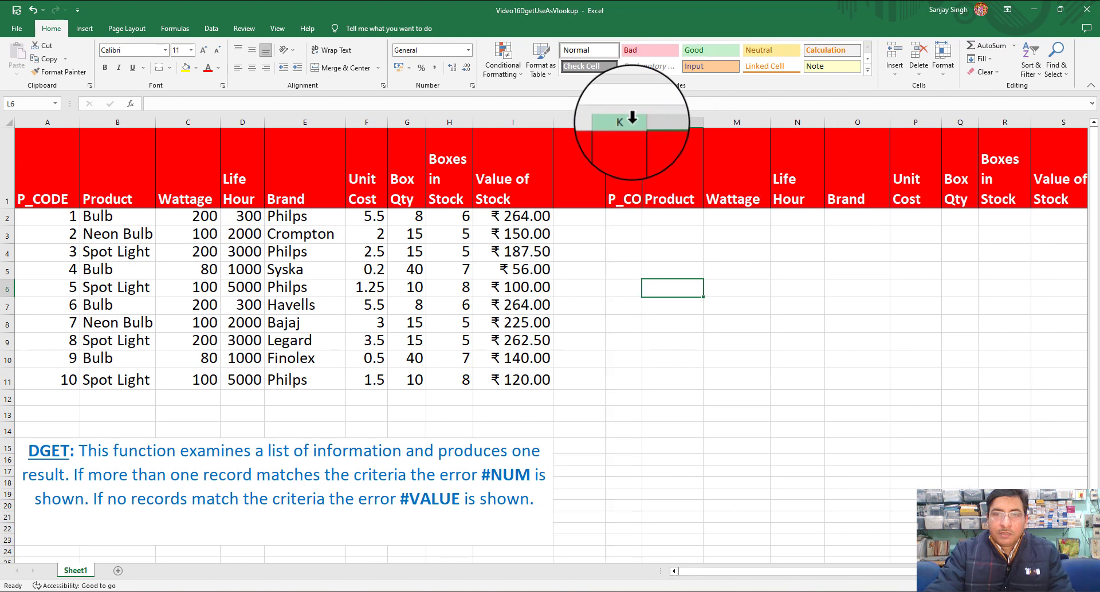
left_click(578, 122)
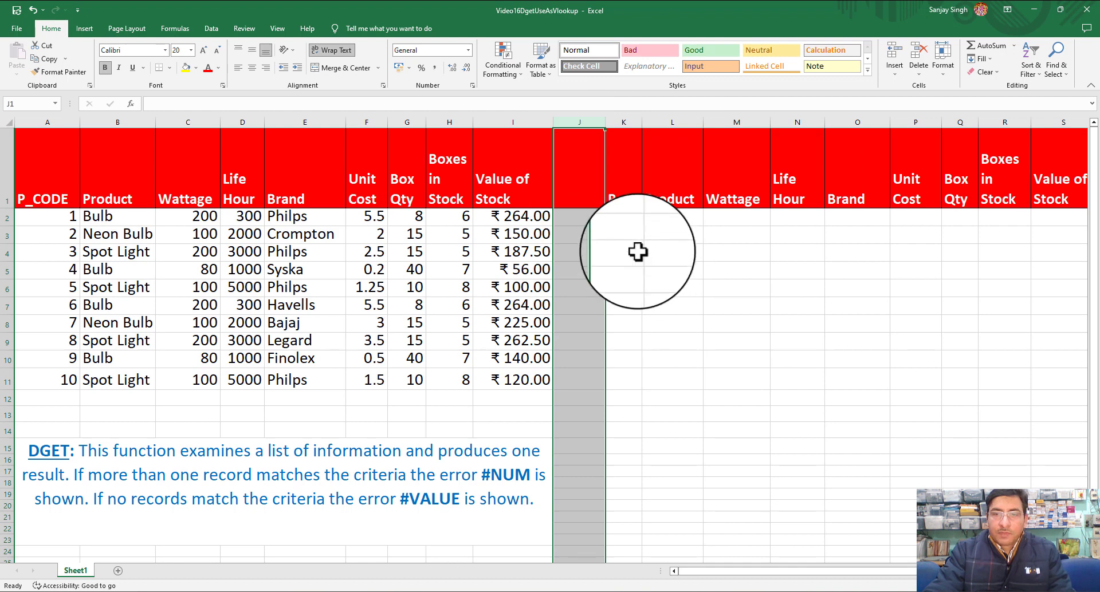
left_click(625, 220)
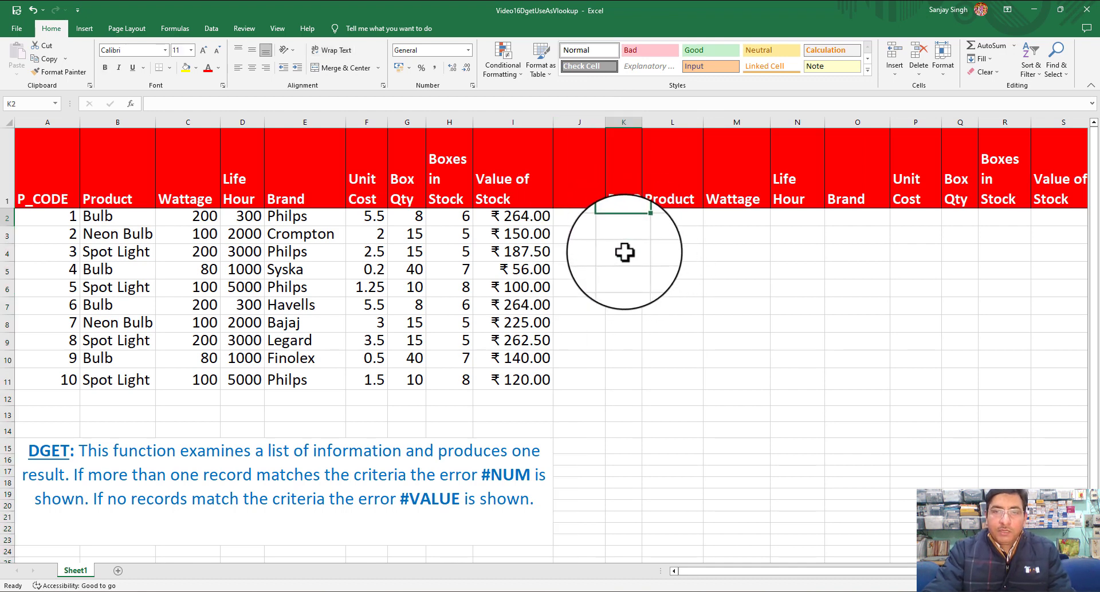
Autofit column K to its P_CODE heading and narrow the blank column J further
double_click(640, 122)
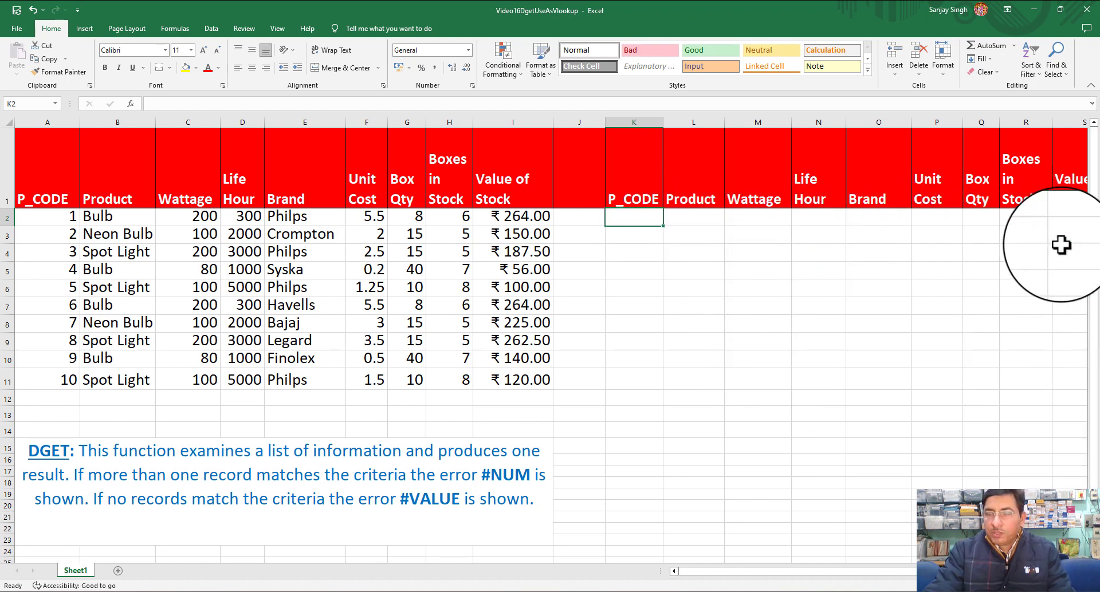
scroll(550, 344, "right", 2)
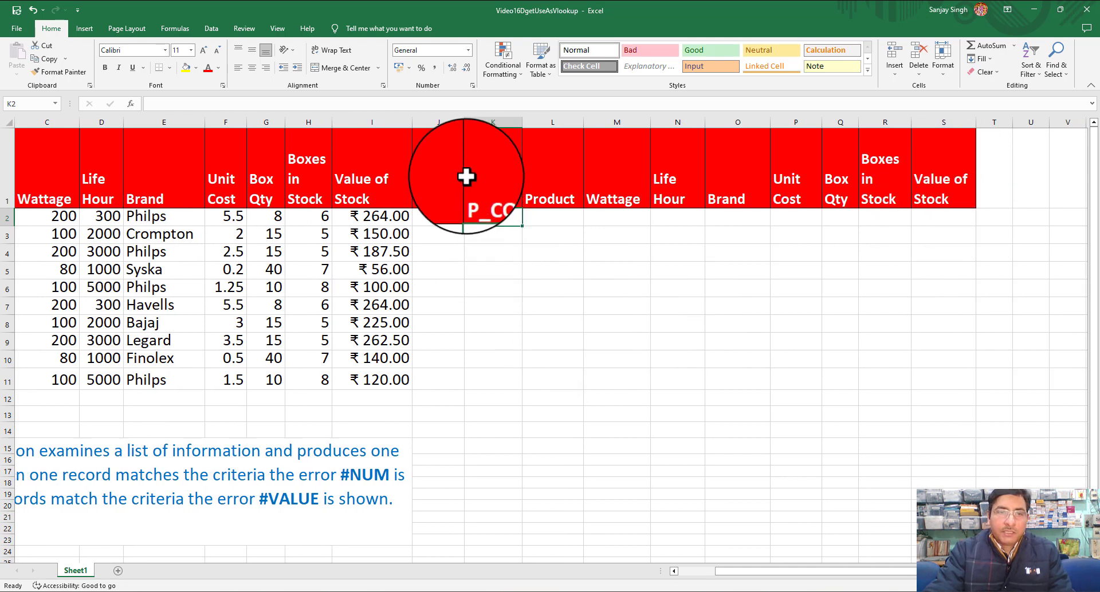
left_click_drag(463, 122, 437, 127)
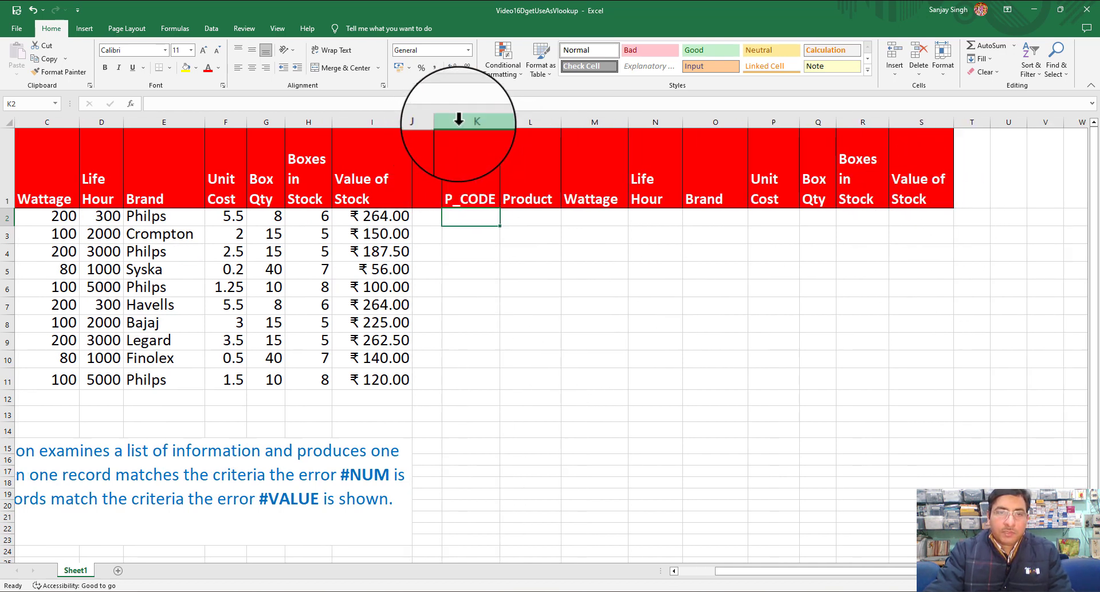
Fill the entire blank column J with yellow as a separator between the two tables
left_click(428, 121)
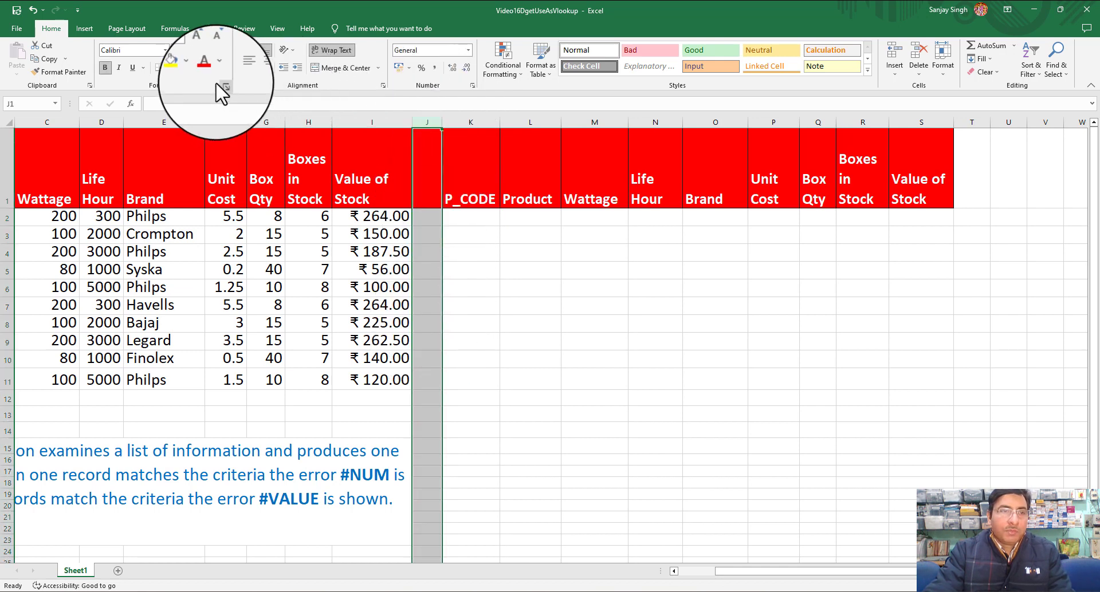
left_click(186, 67)
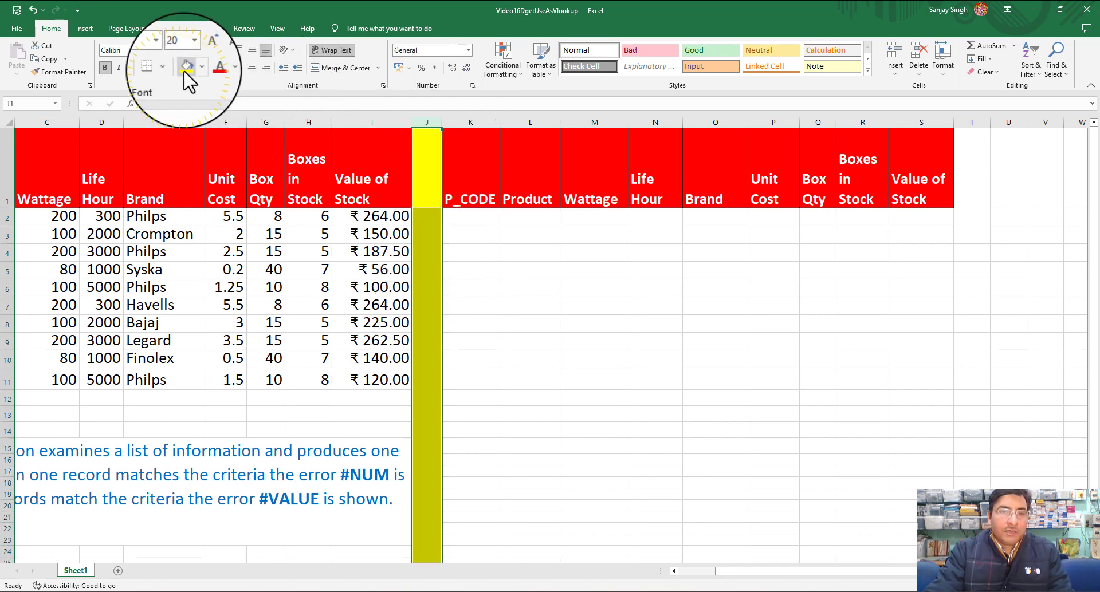
left_click(525, 308)
Enter 1 as the lookup P_CODE in cell K2
left_click(478, 220)
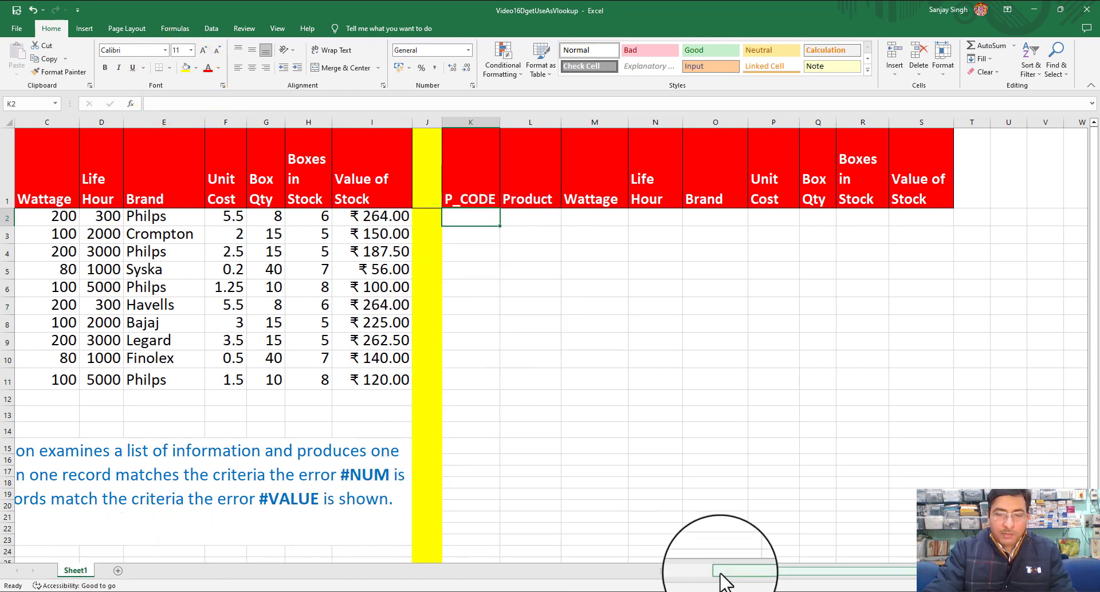
left_click(665, 568)
left_click(665, 568)
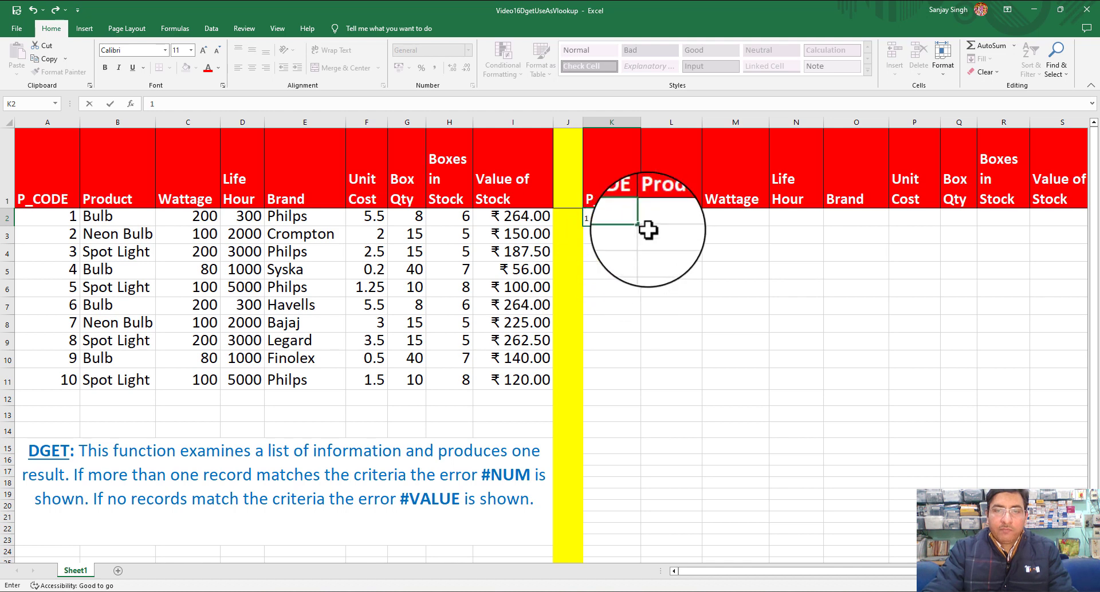
type("1")
key("Tab")
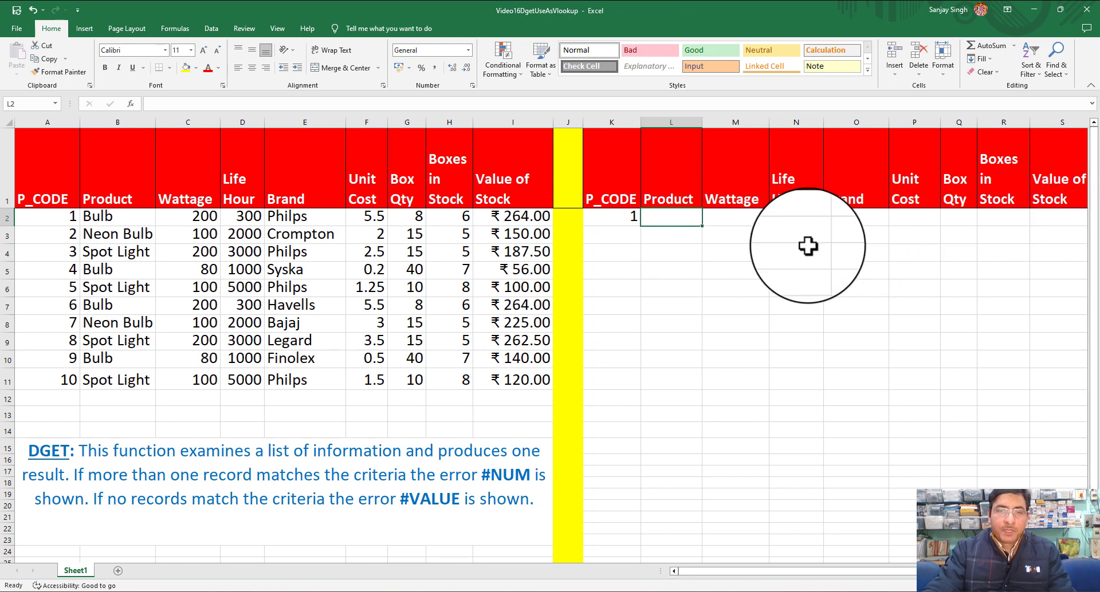
Enter the formula =DGET(A1:I11,"Product",K1:K2) in cell L2 to look up the product for the P_CODE
left_click(616, 217)
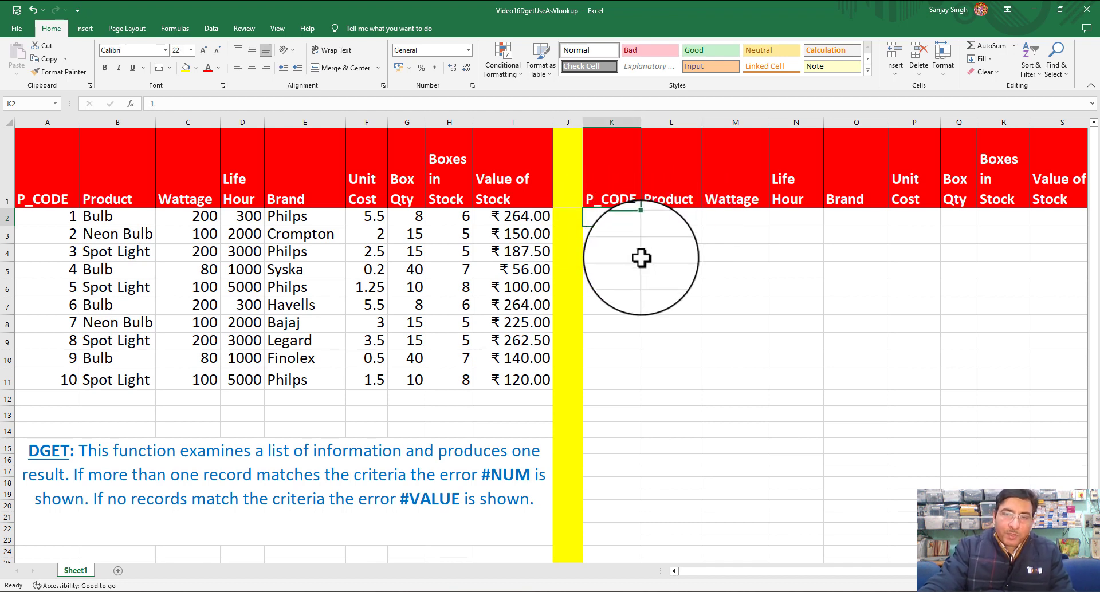
left_click(680, 217)
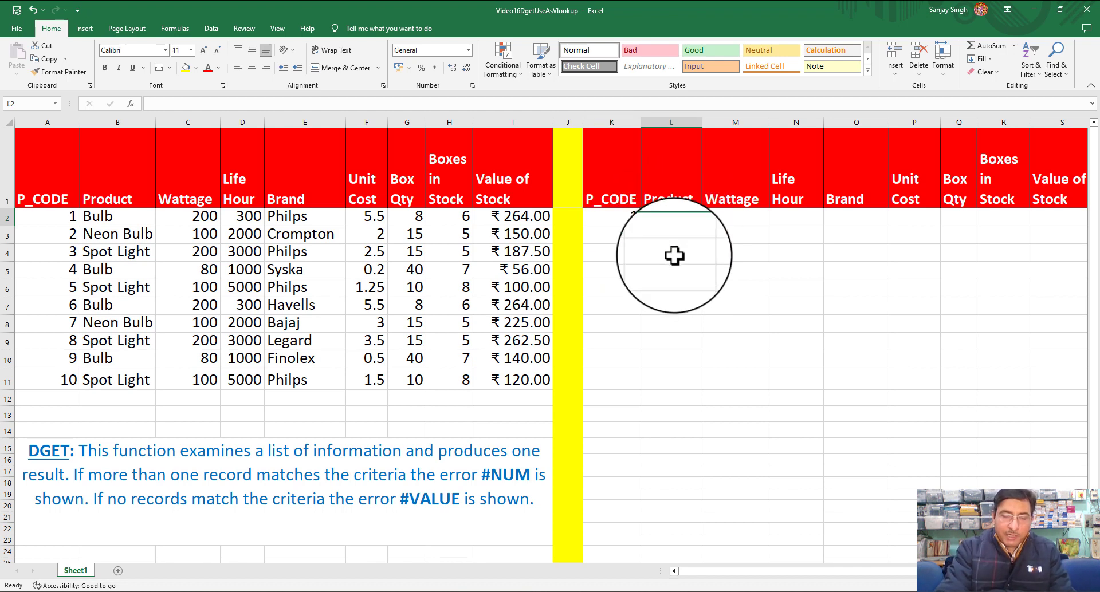
type("=")
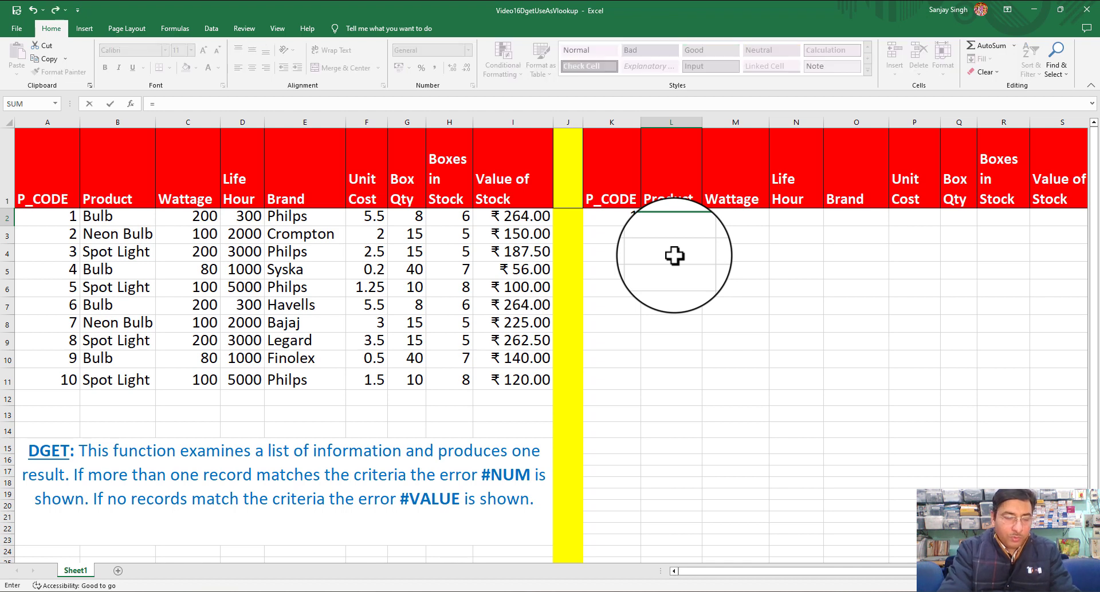
type("dget")
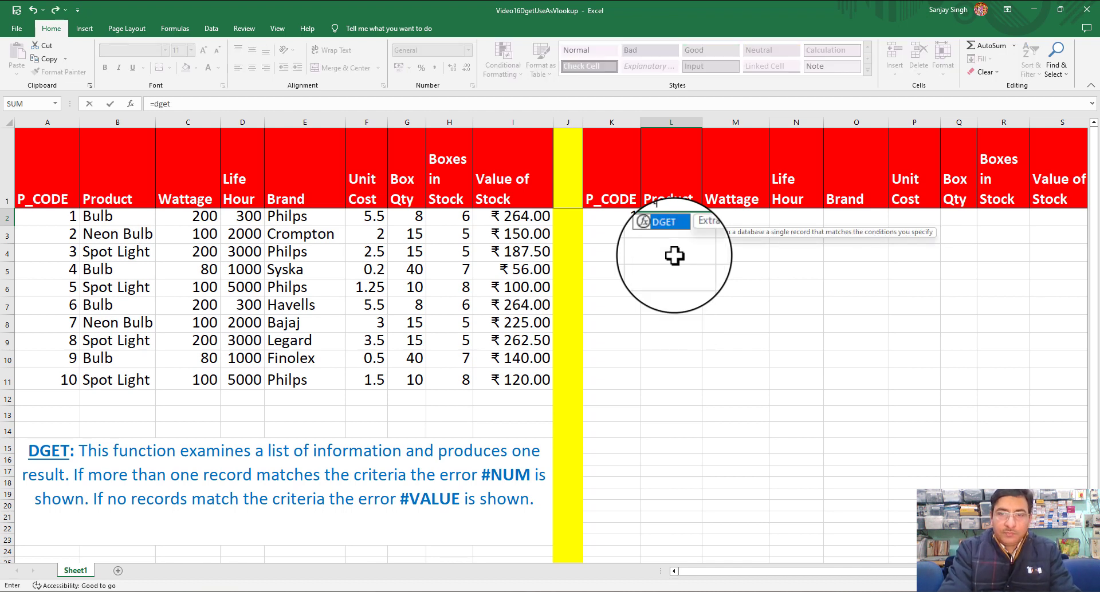
key("Tab")
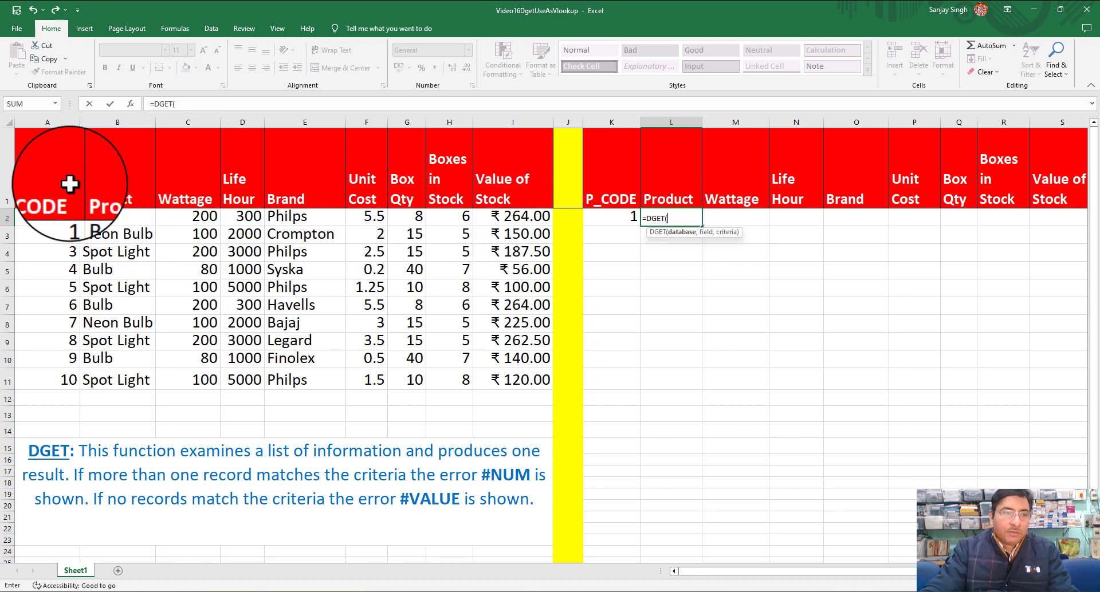
left_click(42, 162)
left_click_drag(123, 165, 478, 381)
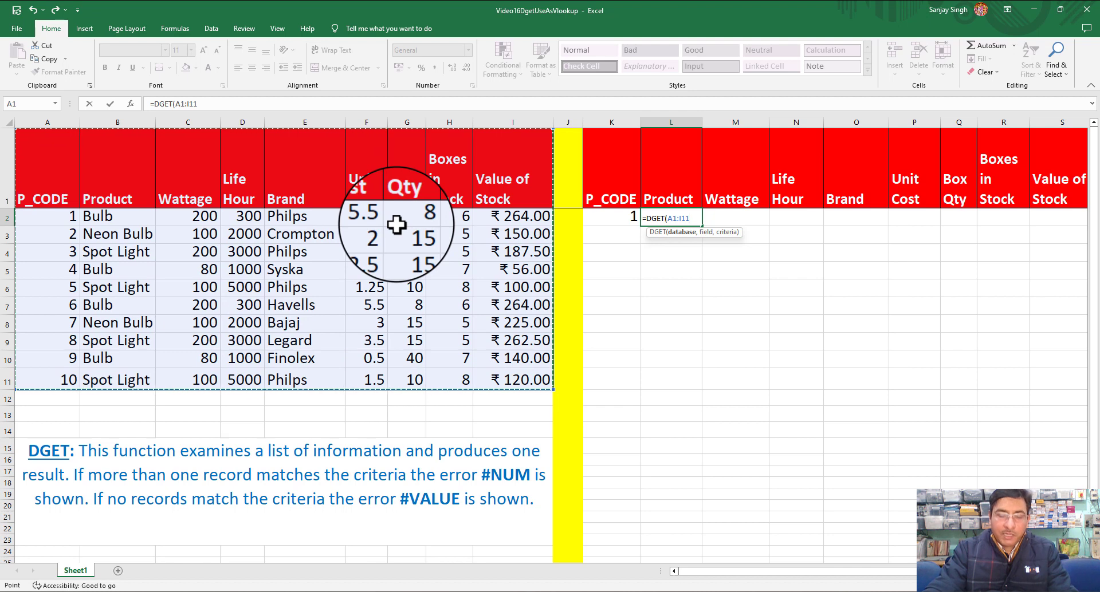
type(",\"Product")
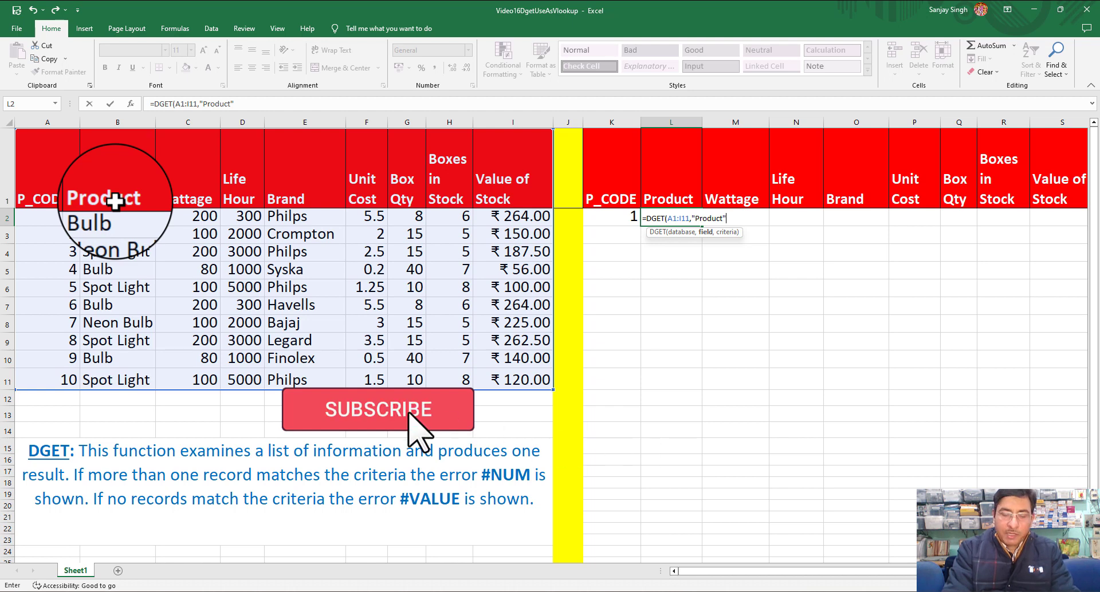
type(",")
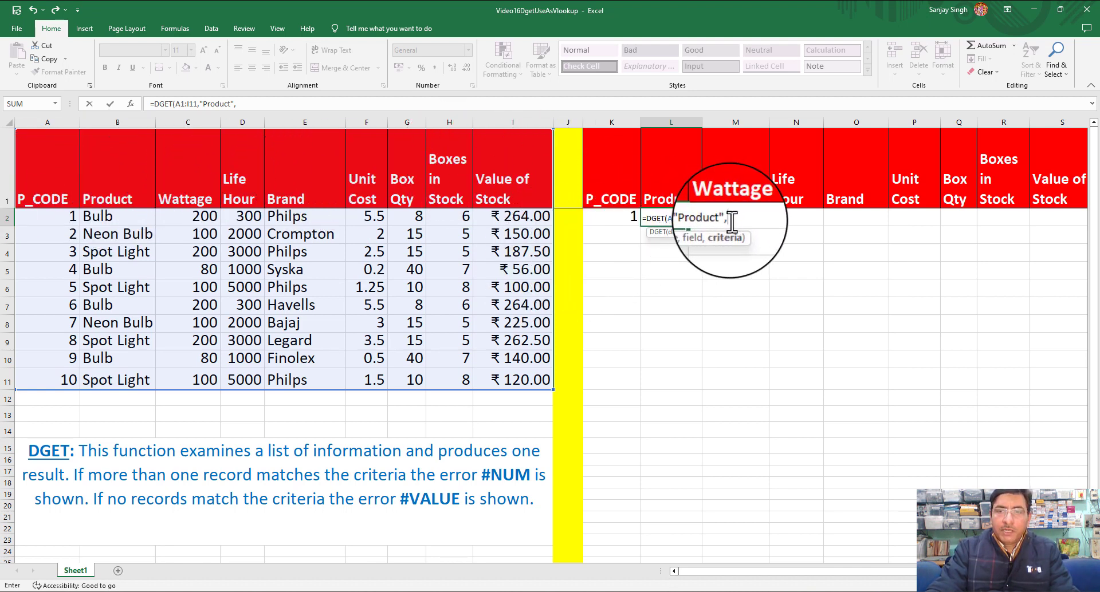
left_click(610, 177)
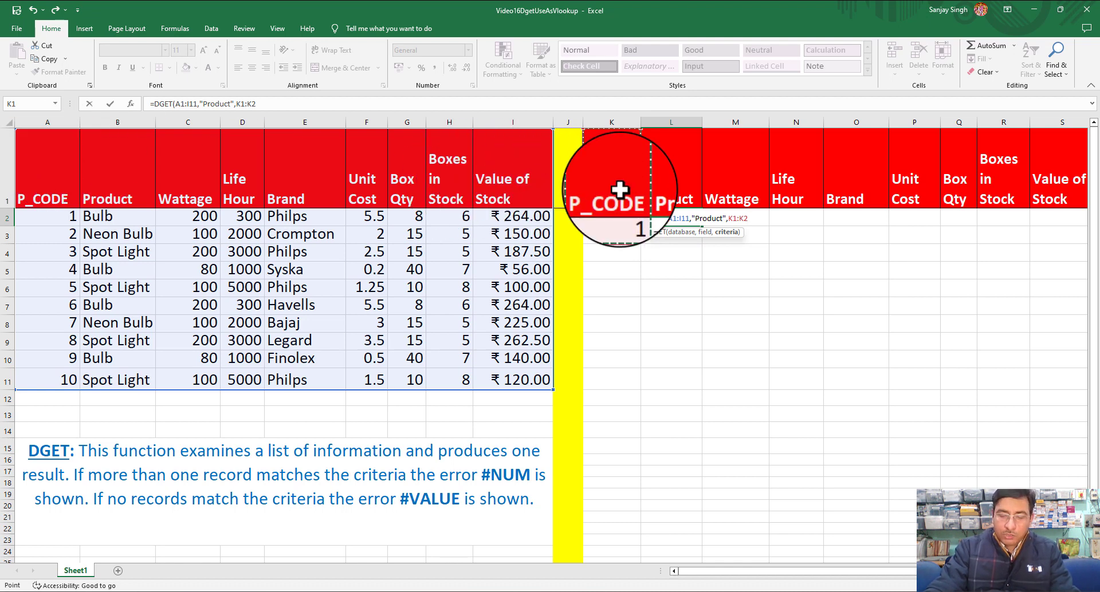
type(")")
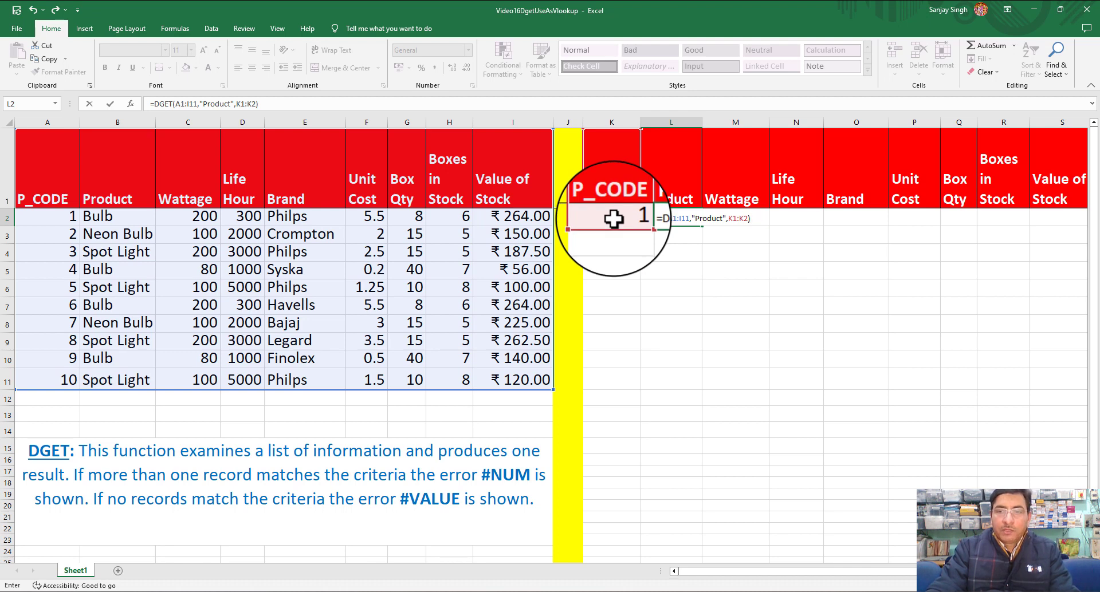
key("Return")
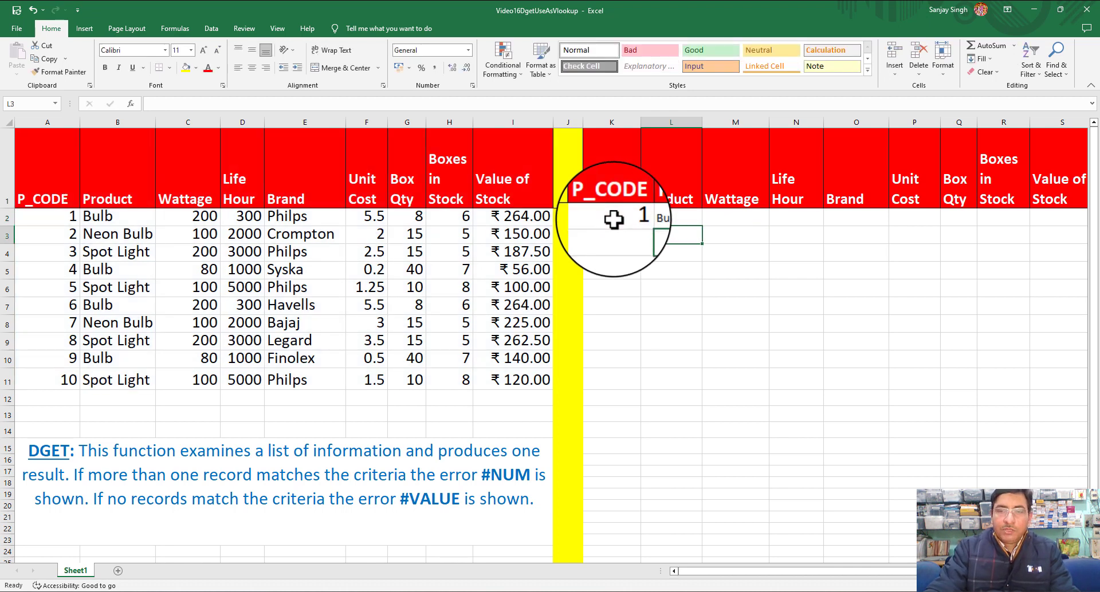
Compare the looked-up product in L2 with the source entry in B2
left_click(669, 220)
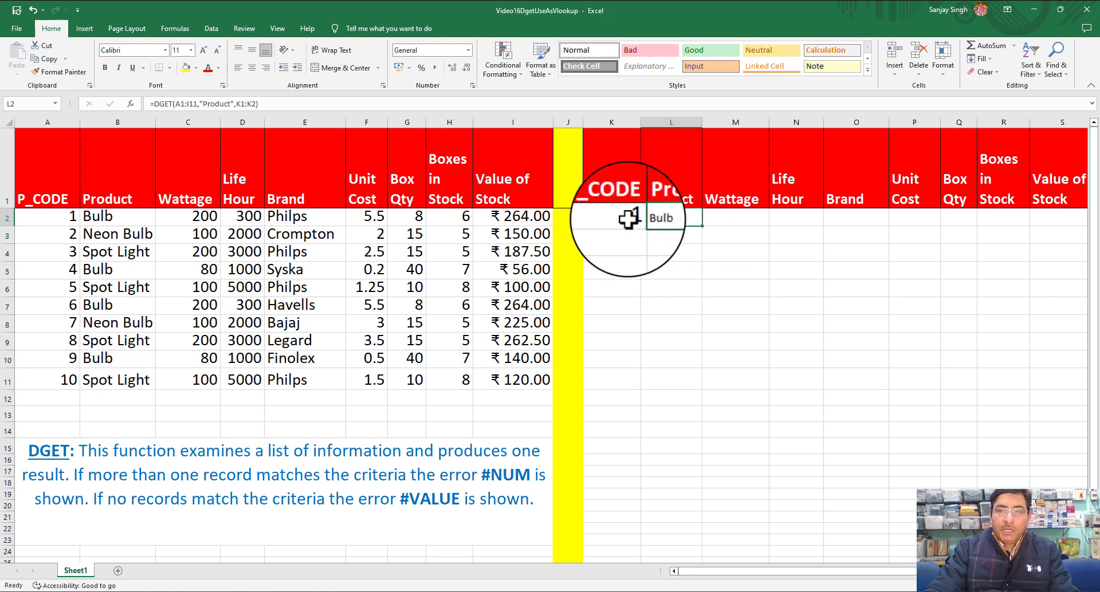
left_click(99, 216)
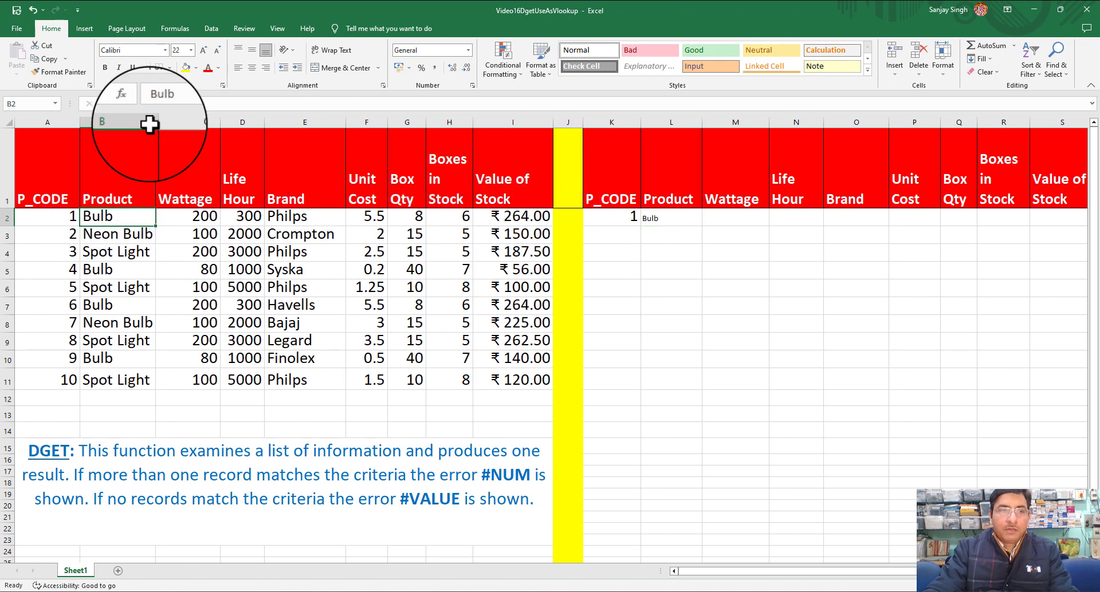
Copy the cell formatting of B2 onto the lookup row cells L2:S2
left_click(64, 72)
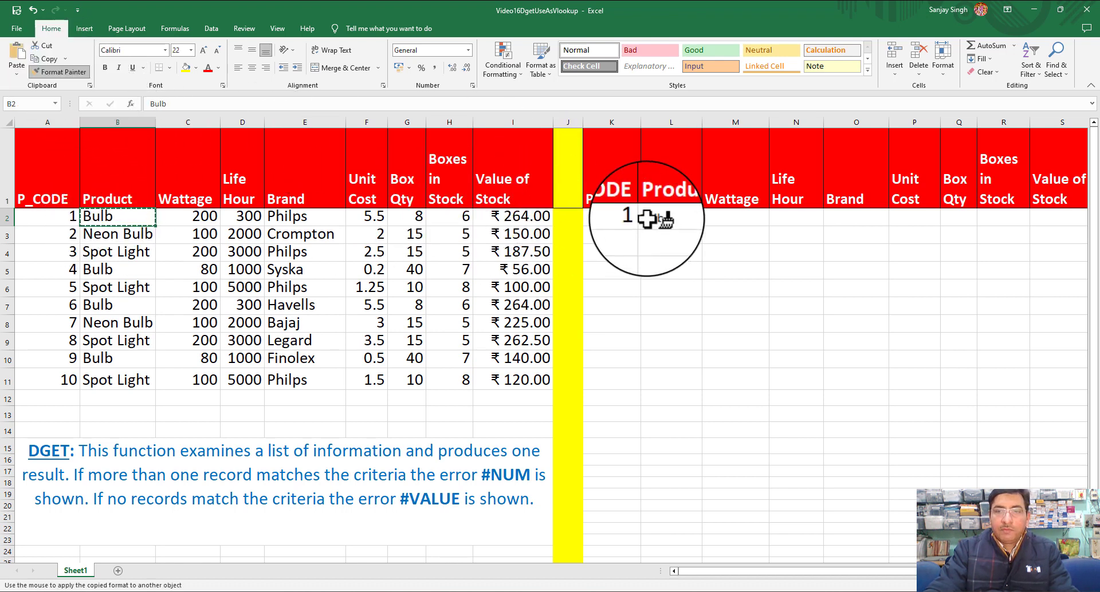
left_click_drag(656, 218, 1053, 222)
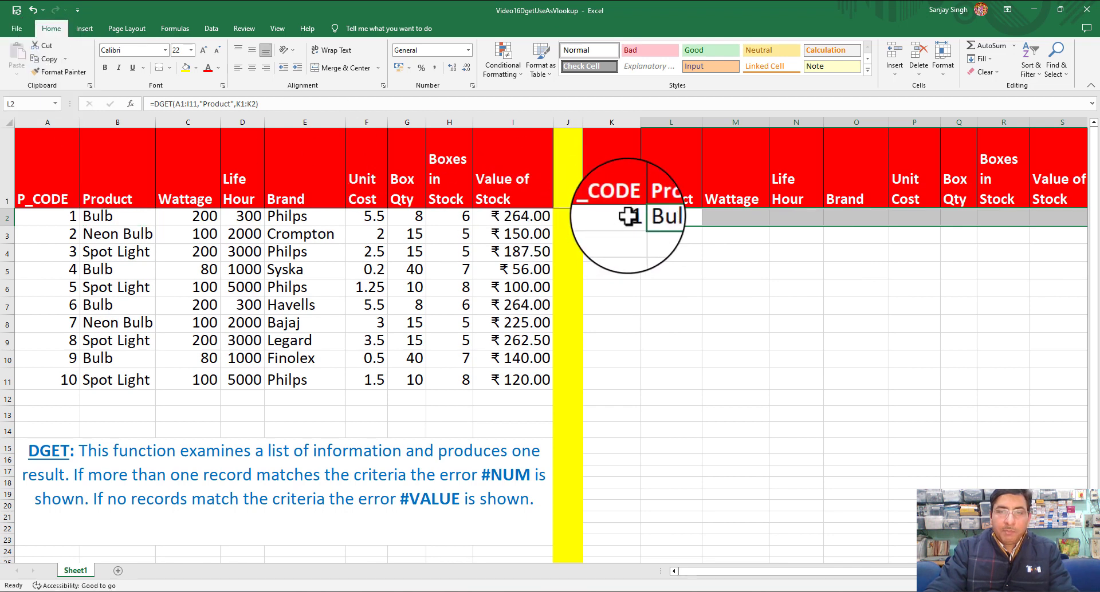
Set the lookup P_CODE in K2 to 2 to test the product lookup
left_click(601, 217)
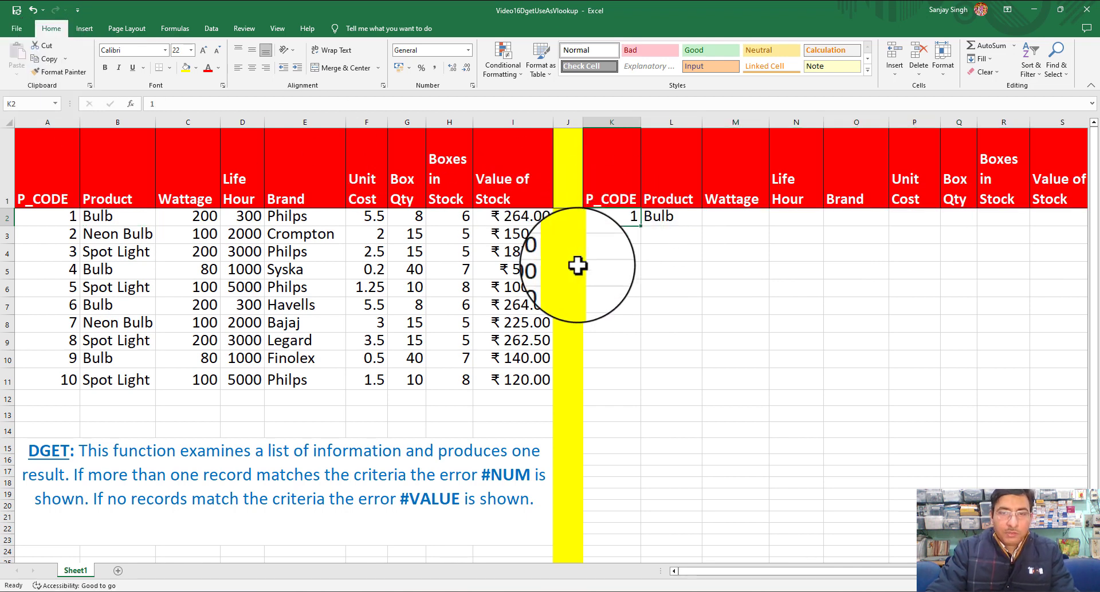
type("2")
key("Return")
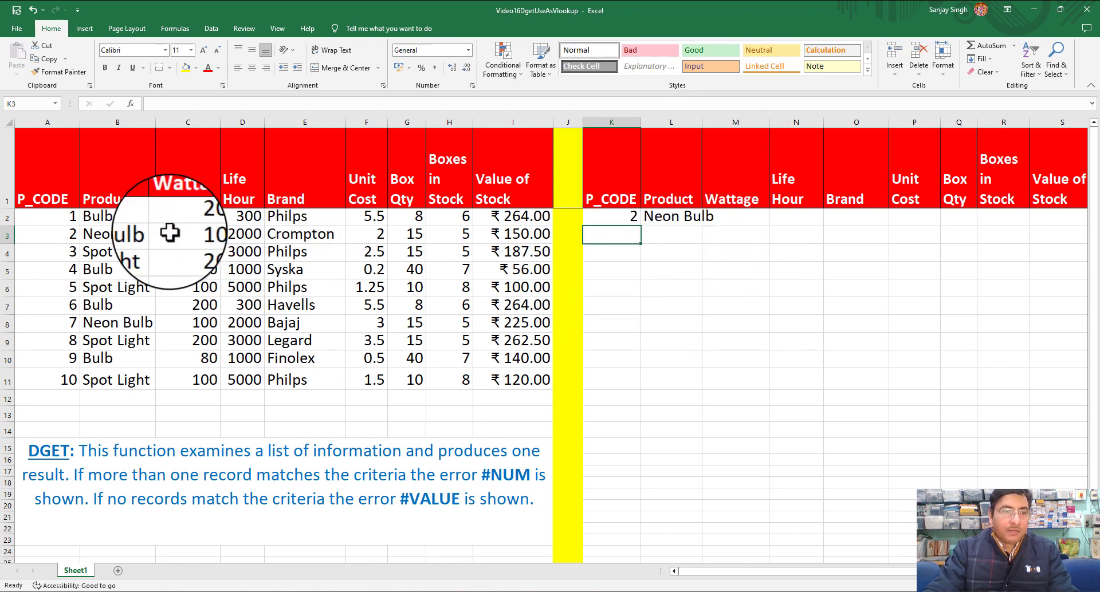
Narrow column K slightly and shrink the yellow separator column J to a thin strip
left_click(624, 216)
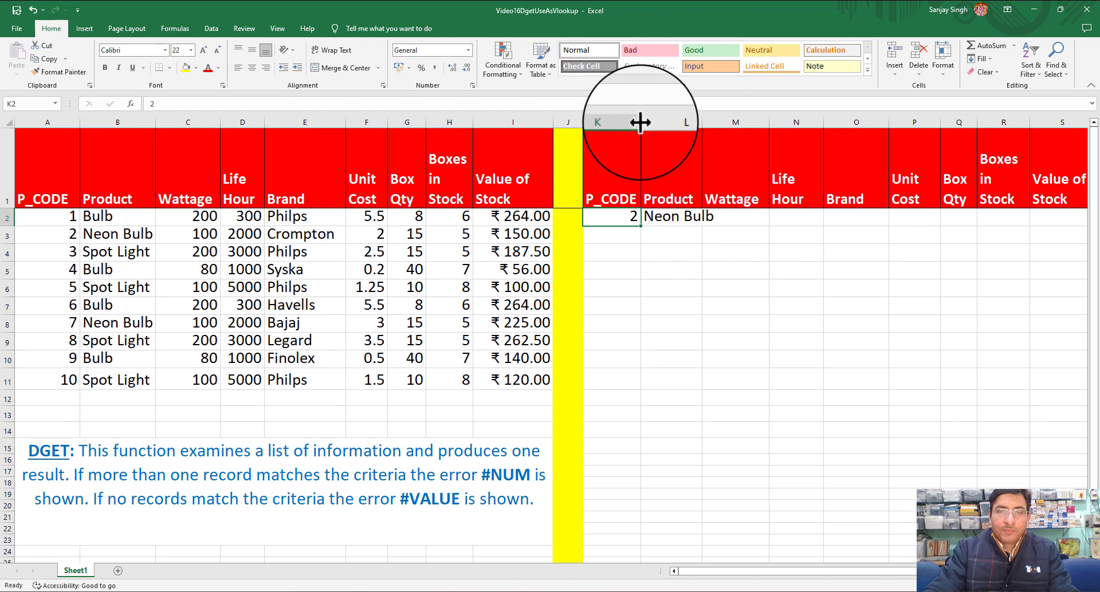
left_click_drag(640, 122, 626, 123)
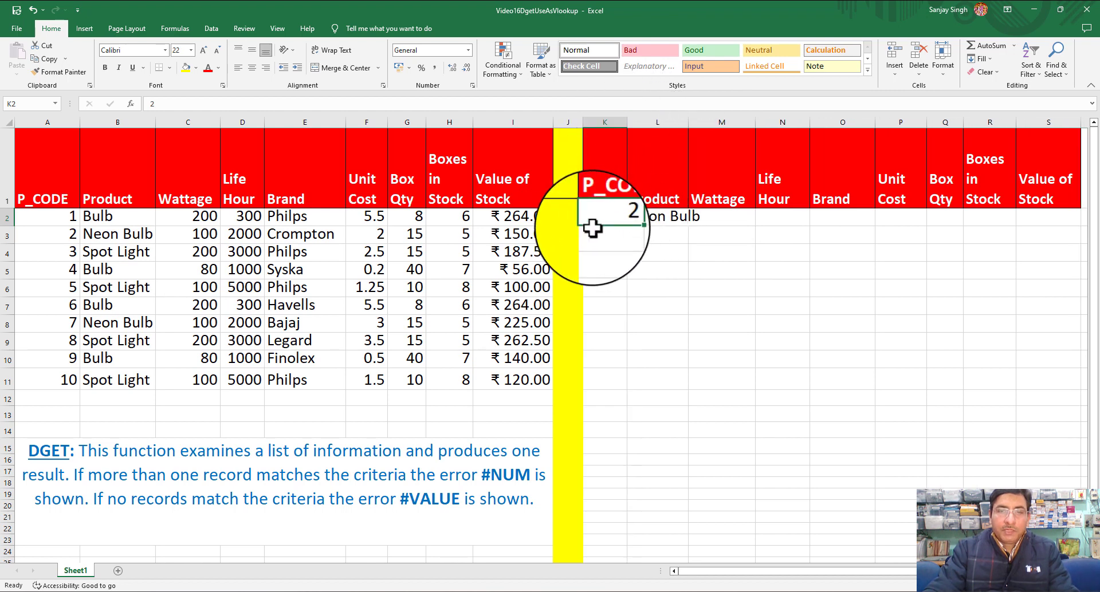
left_click_drag(583, 120, 615, 124)
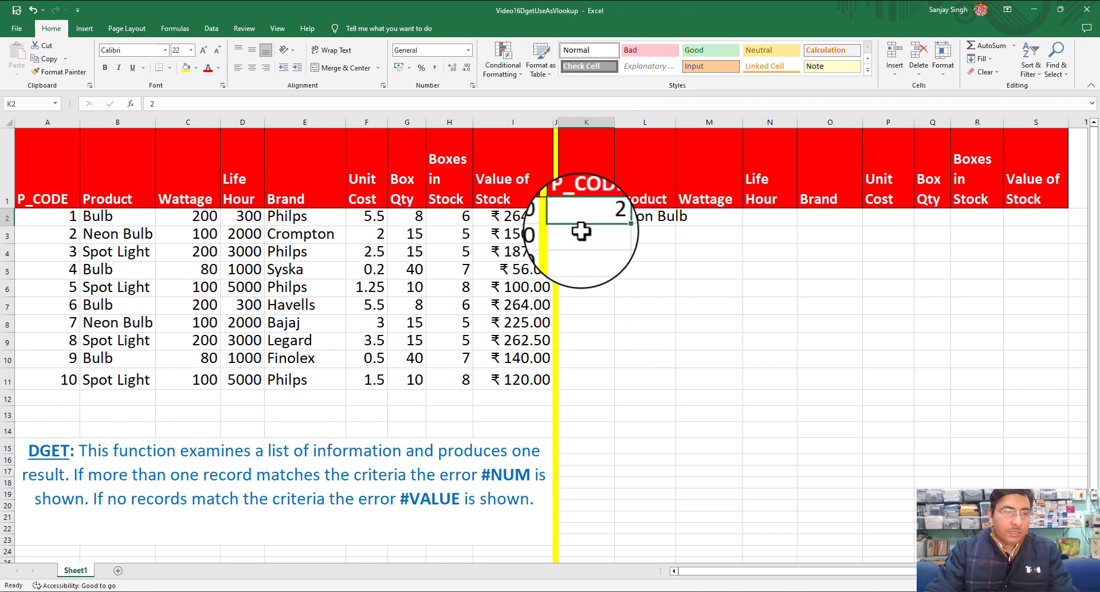
Test the product lookup with other codes by setting the P_CODE in K2 to 7 and then 9
type("7")
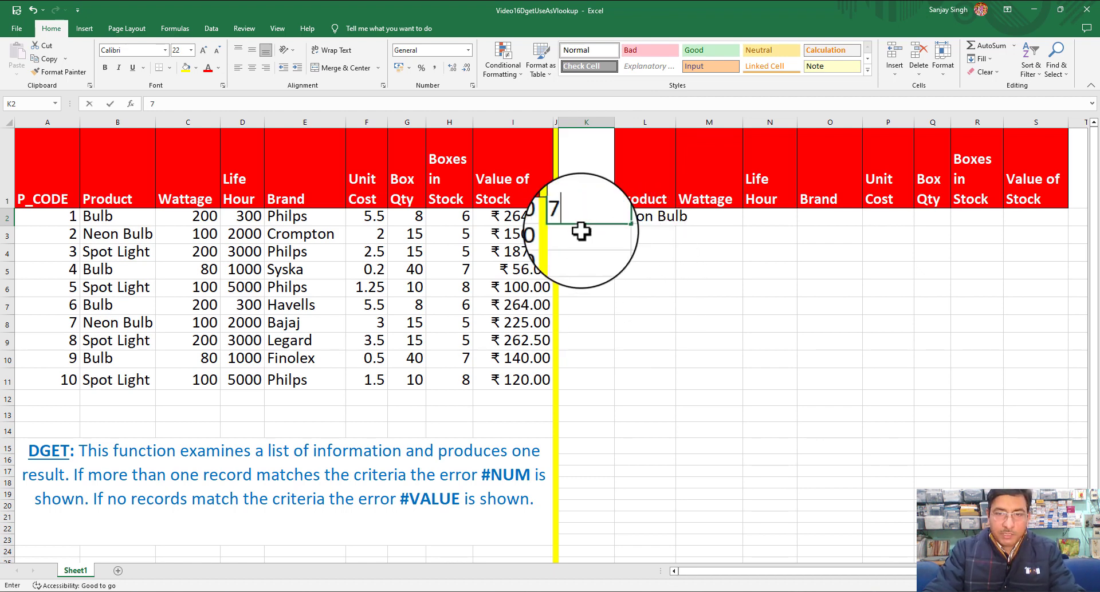
key("Return")
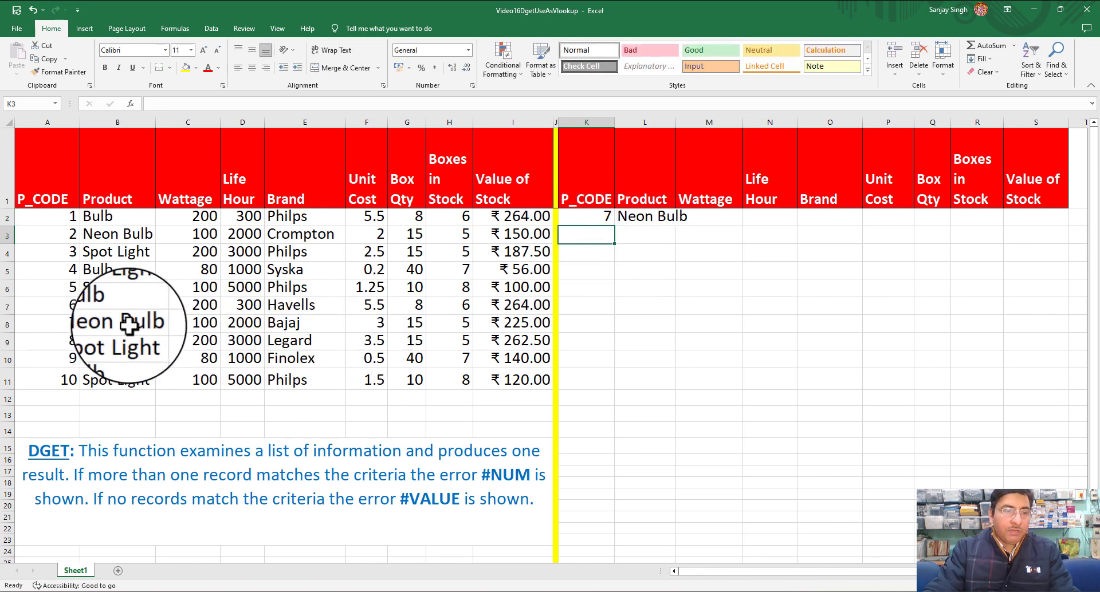
left_click(607, 216)
type("9")
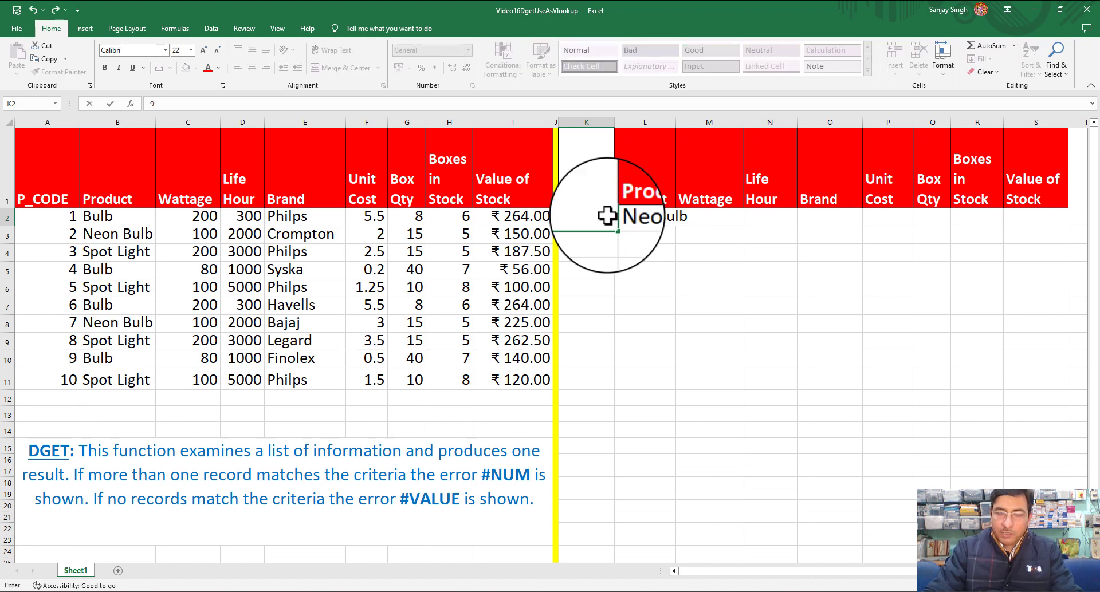
key("Return")
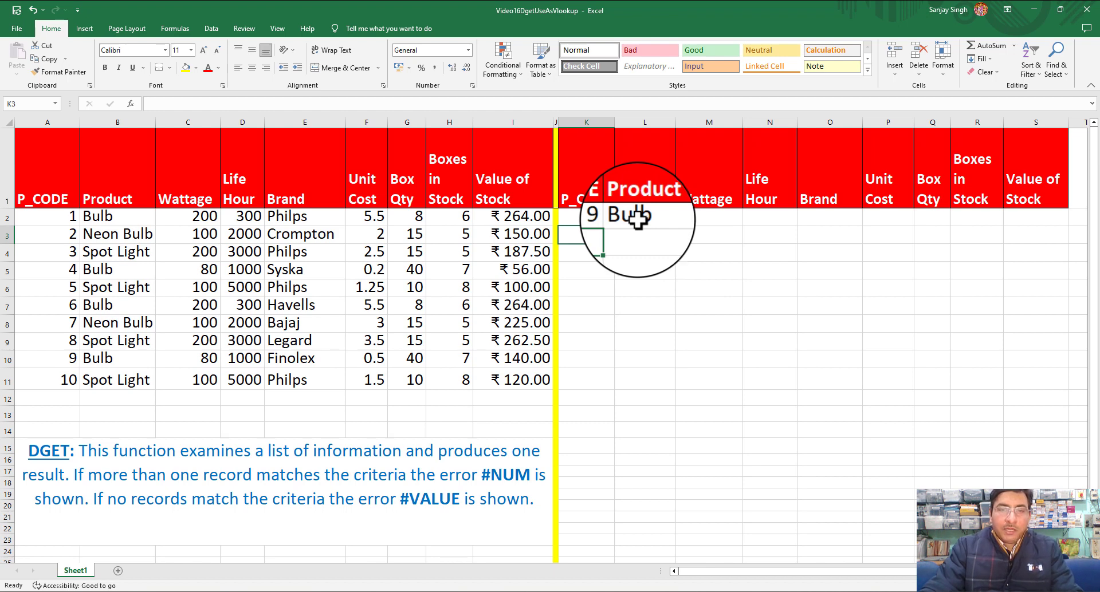
Replace the "Product" field argument in the L2 formula with column number 1, giving =DGET(A1:I11,1,K1:K2)
left_click(639, 219)
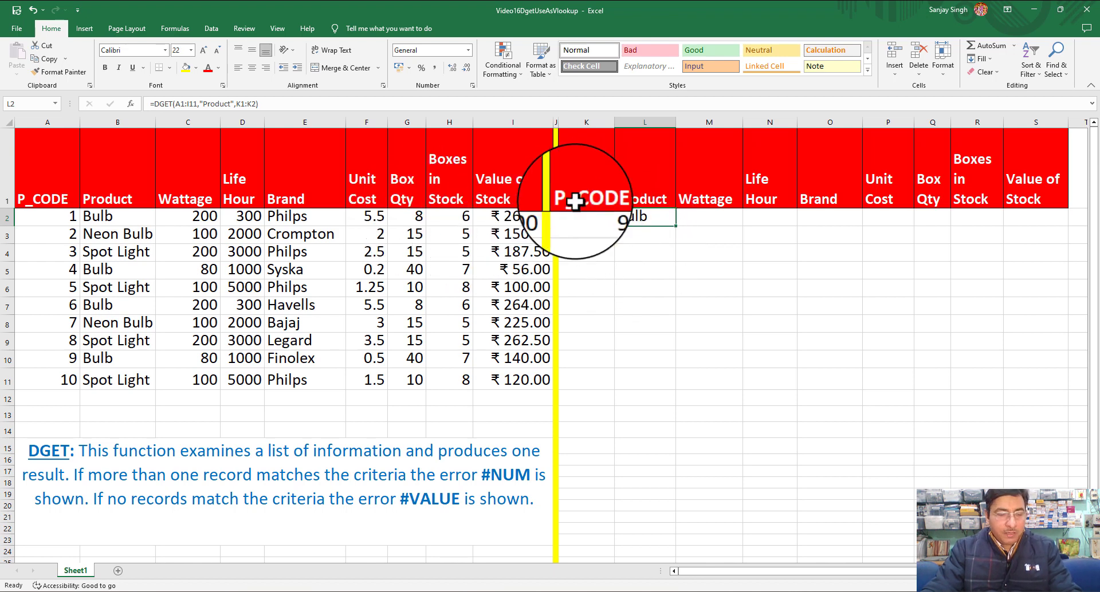
key("F2")
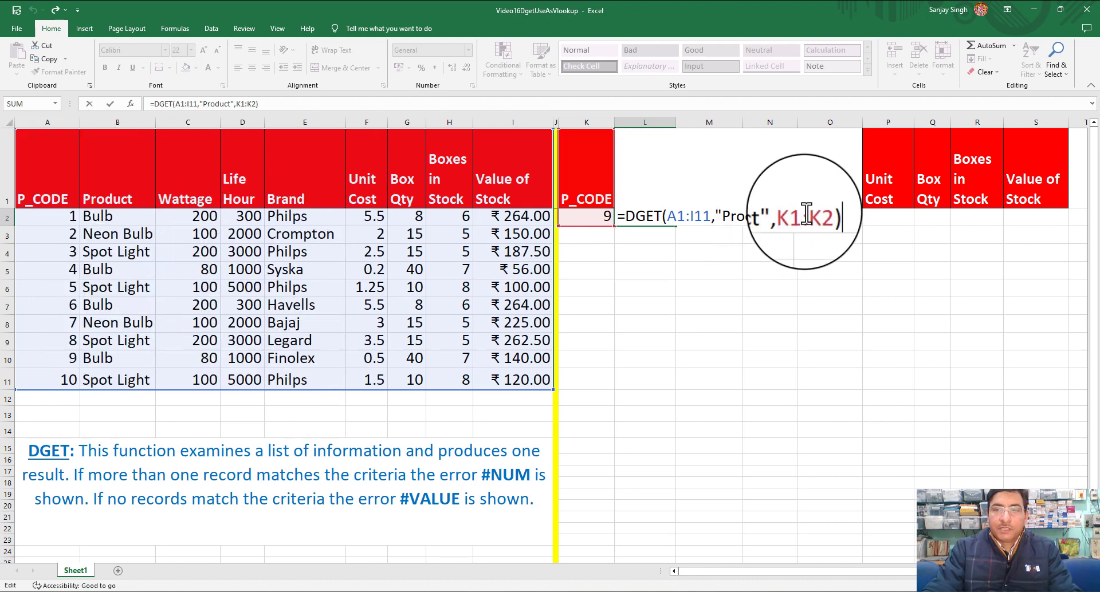
double_click(722, 216)
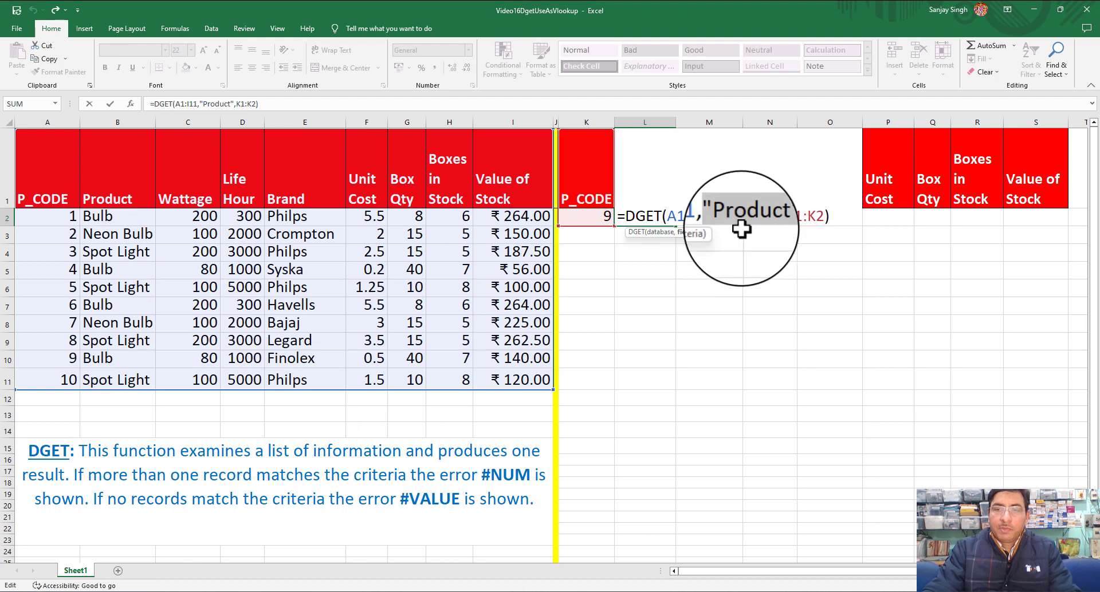
type("1")
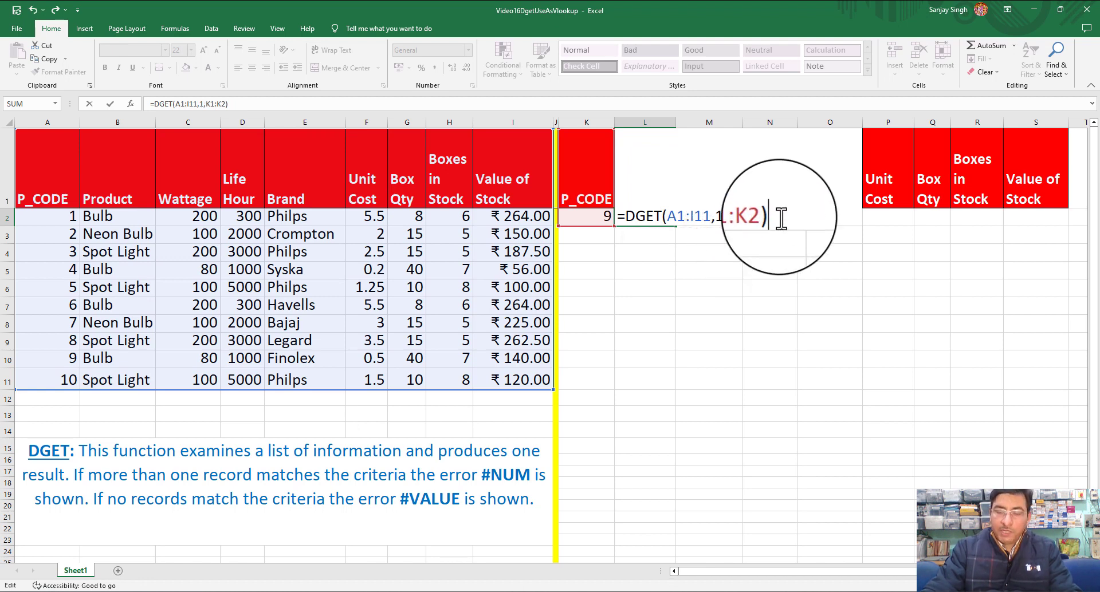
key("Return")
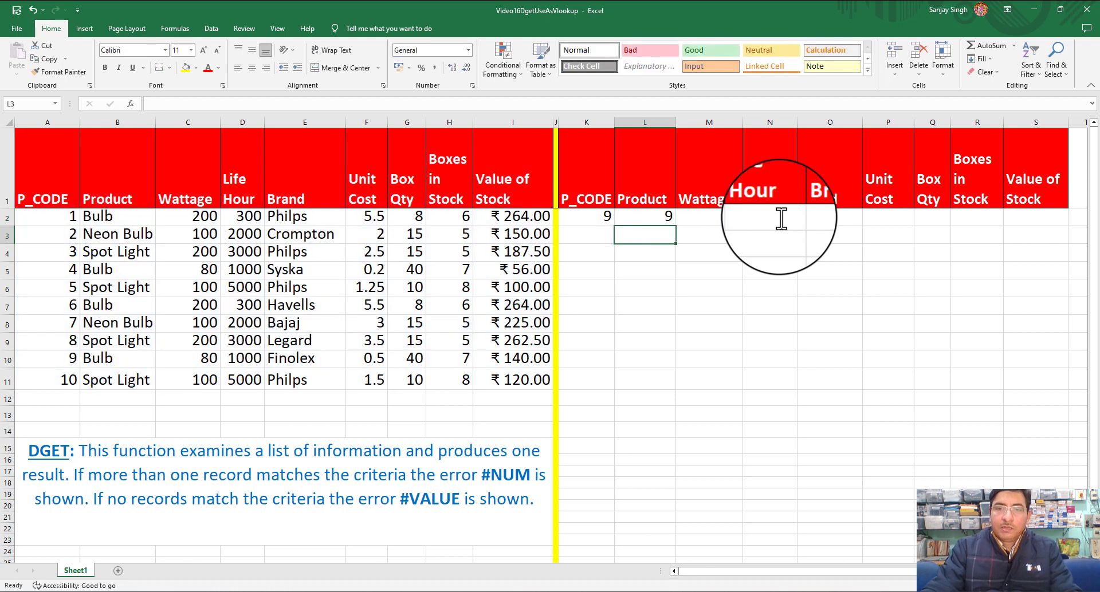
Change the field argument in the L2 formula to column number 2, giving =DGET(A1:I11,2,K1:K2)
left_click(664, 216)
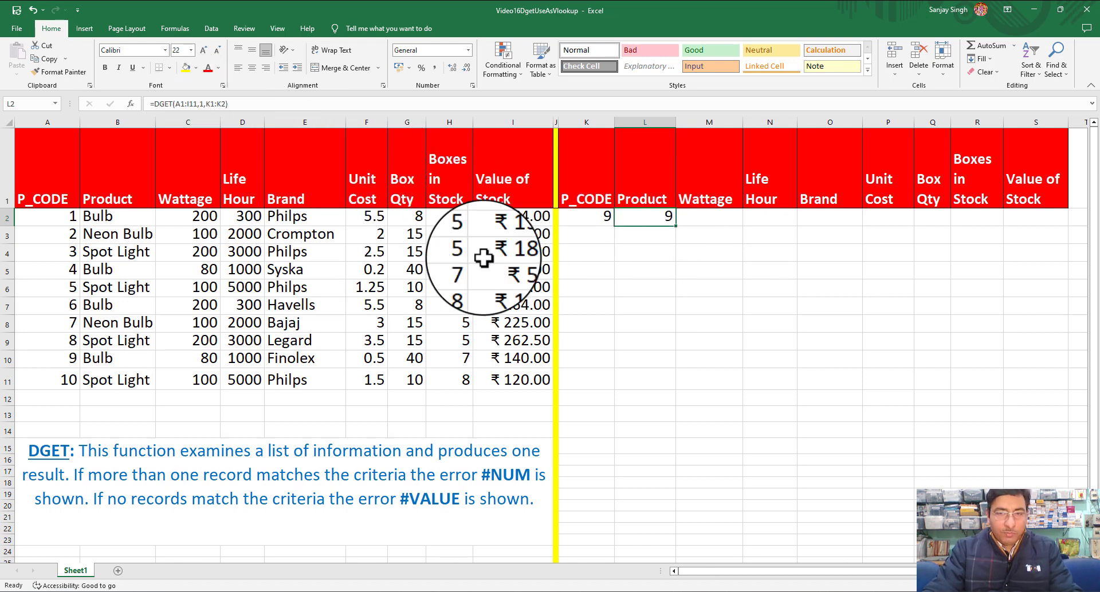
key("F2")
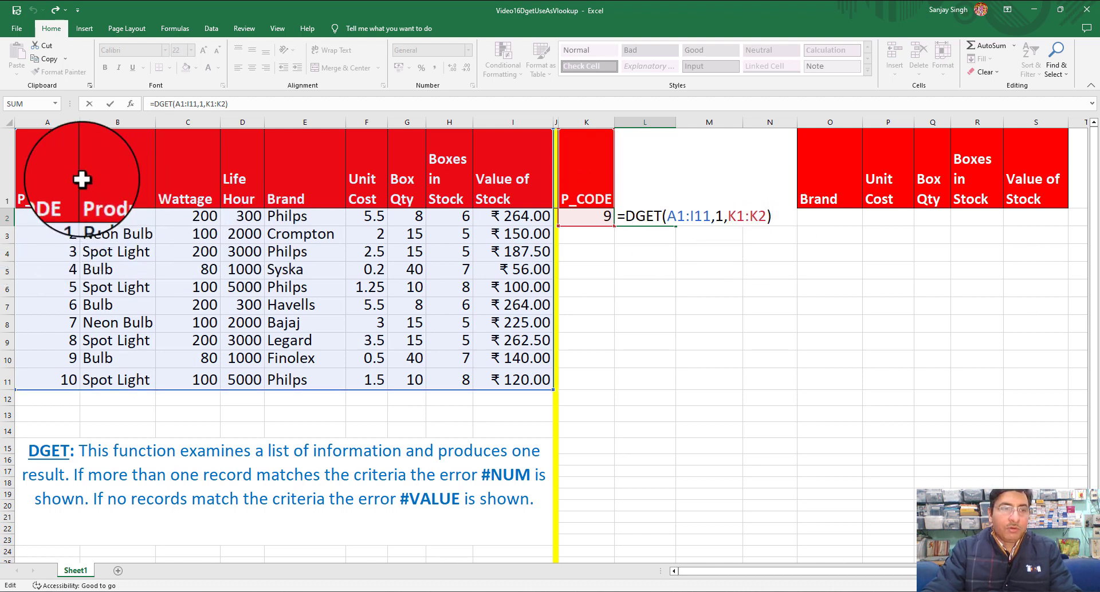
left_click(724, 217)
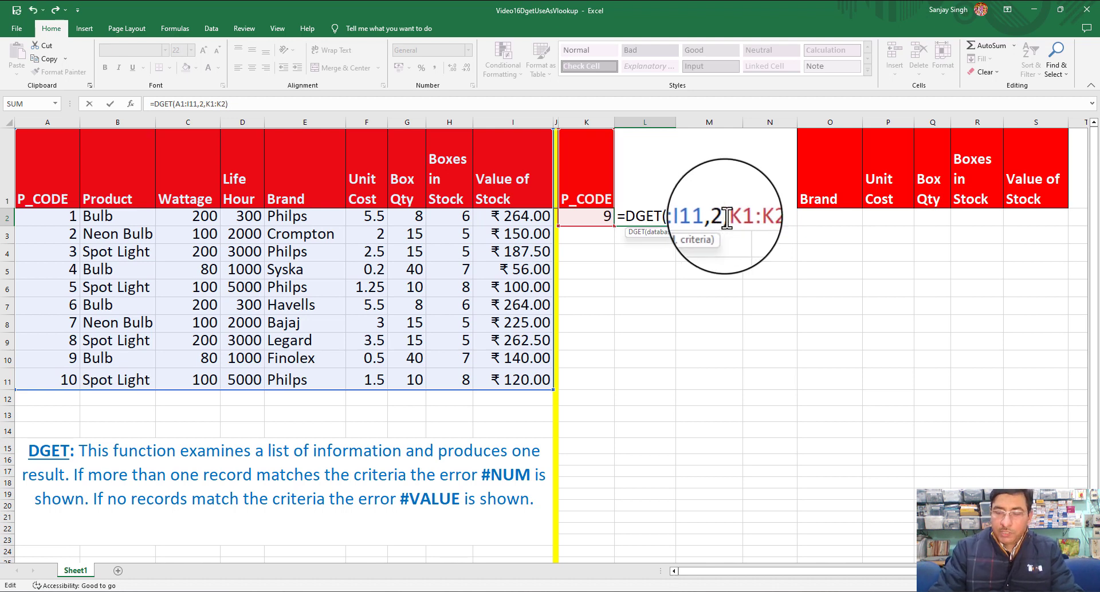
key("Return")
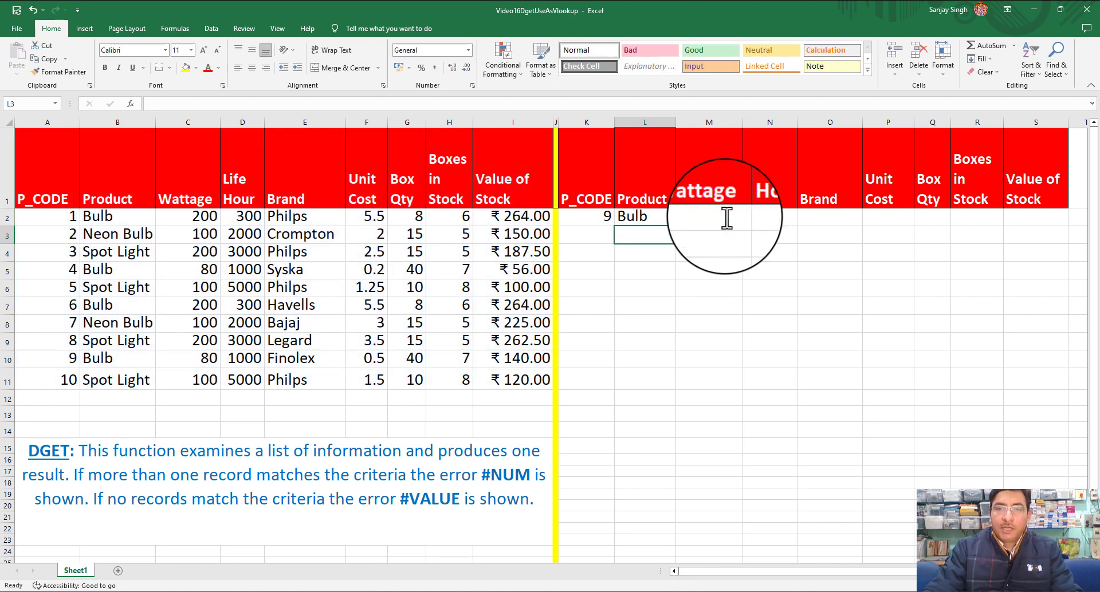
Replace the field argument in L2 with a reference to the Product header, giving =DGET(A1:I11,B1,K1:K2)
left_click(649, 217)
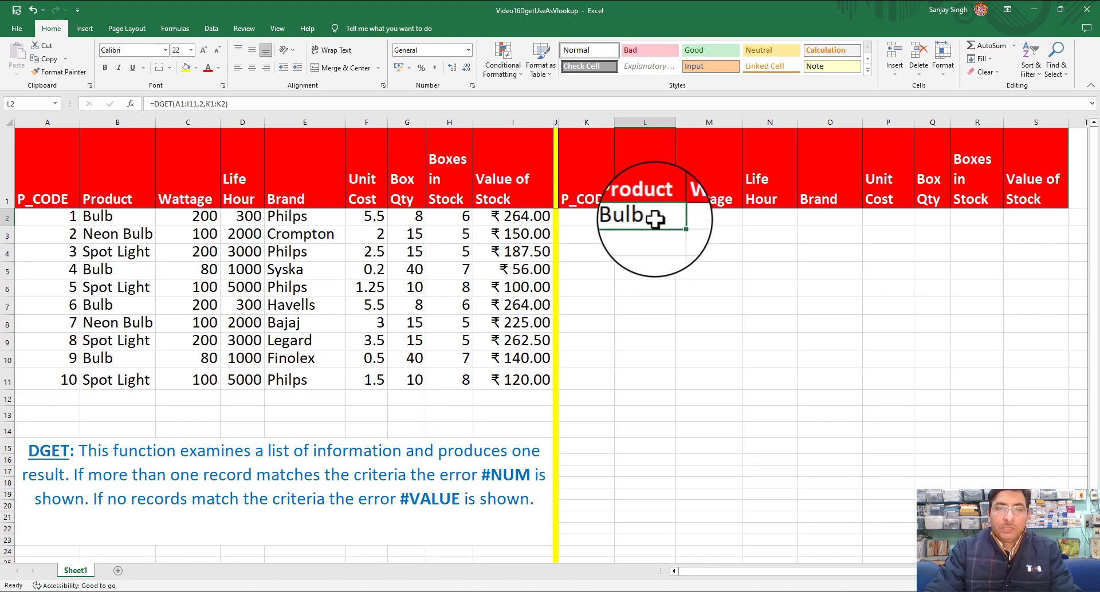
double_click(620, 223)
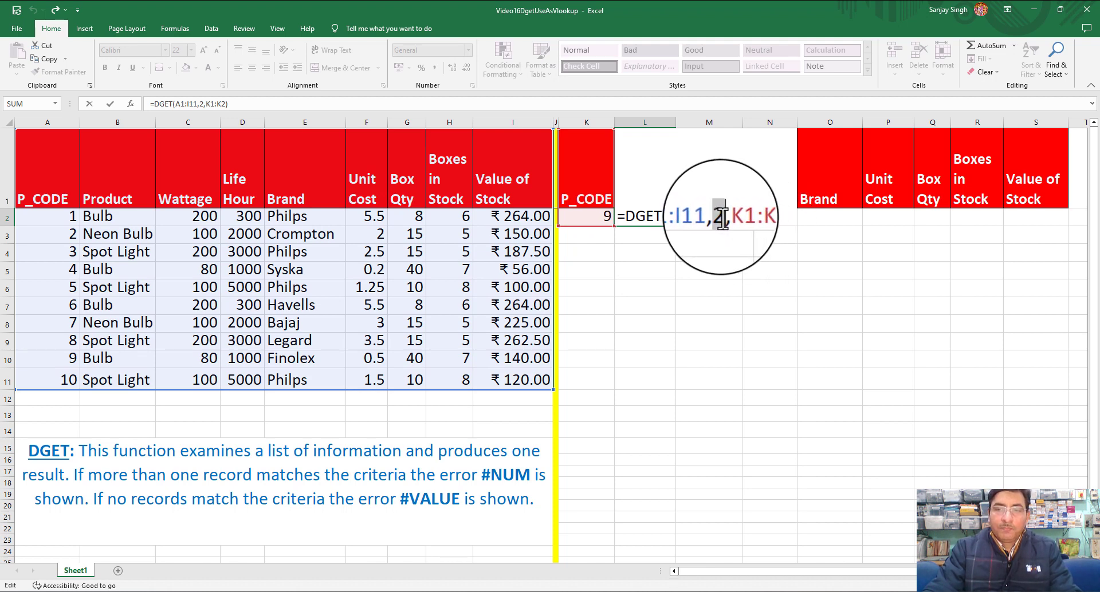
double_click(719, 217)
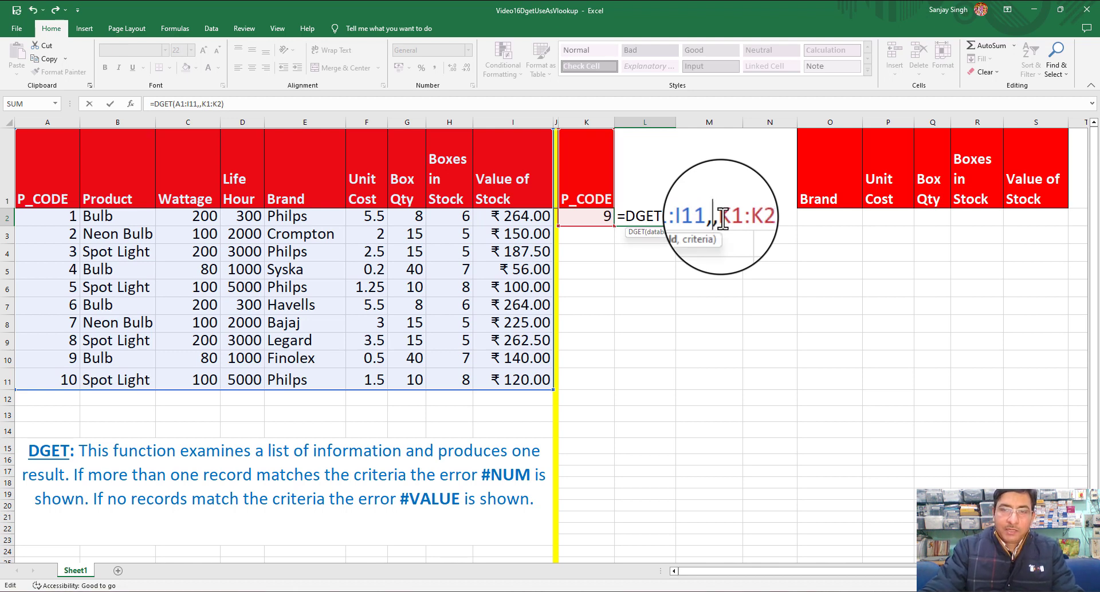
left_click(131, 195)
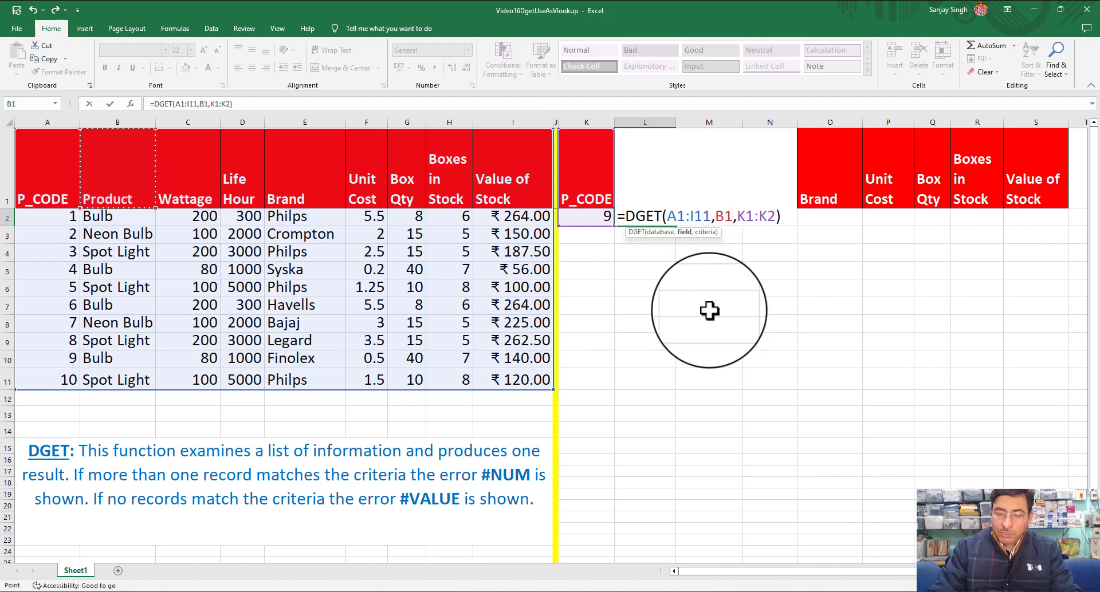
key("Return")
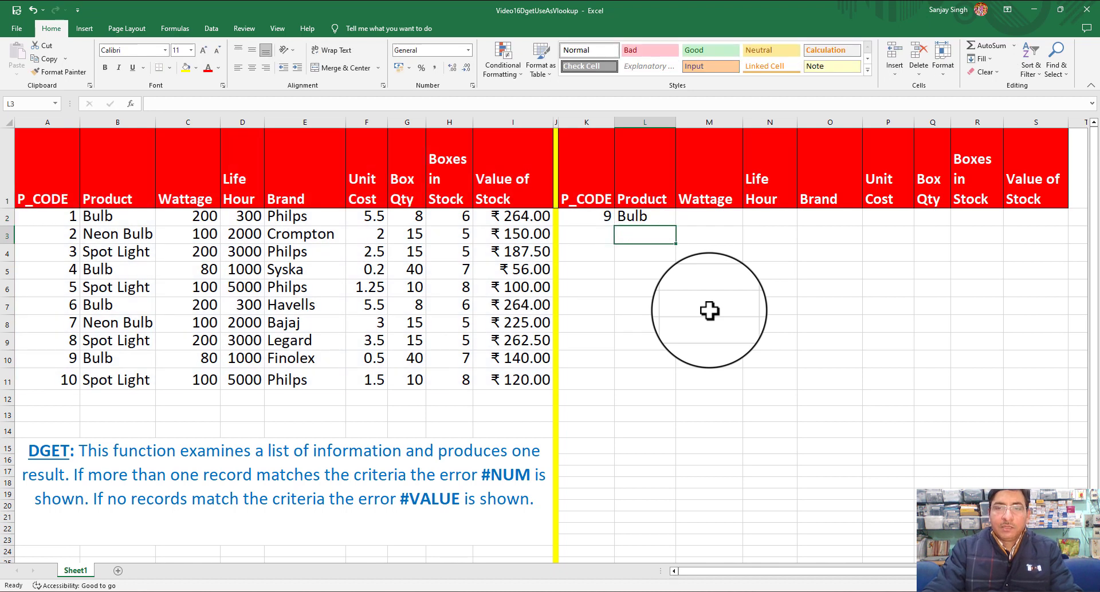
Reopen the L2 formula and lock the rows of its database range as A$1:I$11
left_click(645, 216)
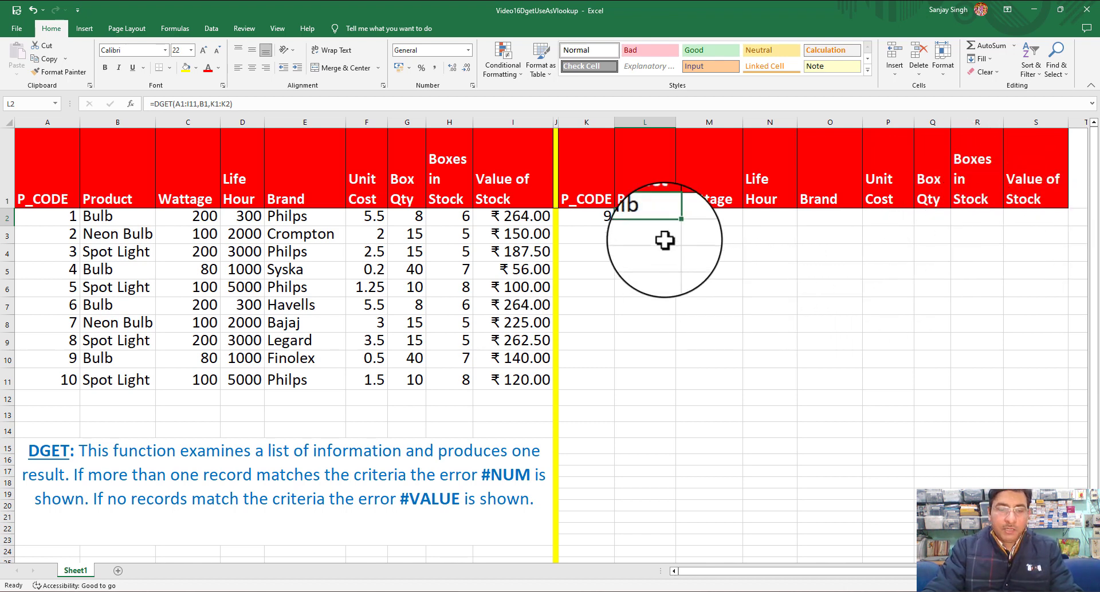
key("F2")
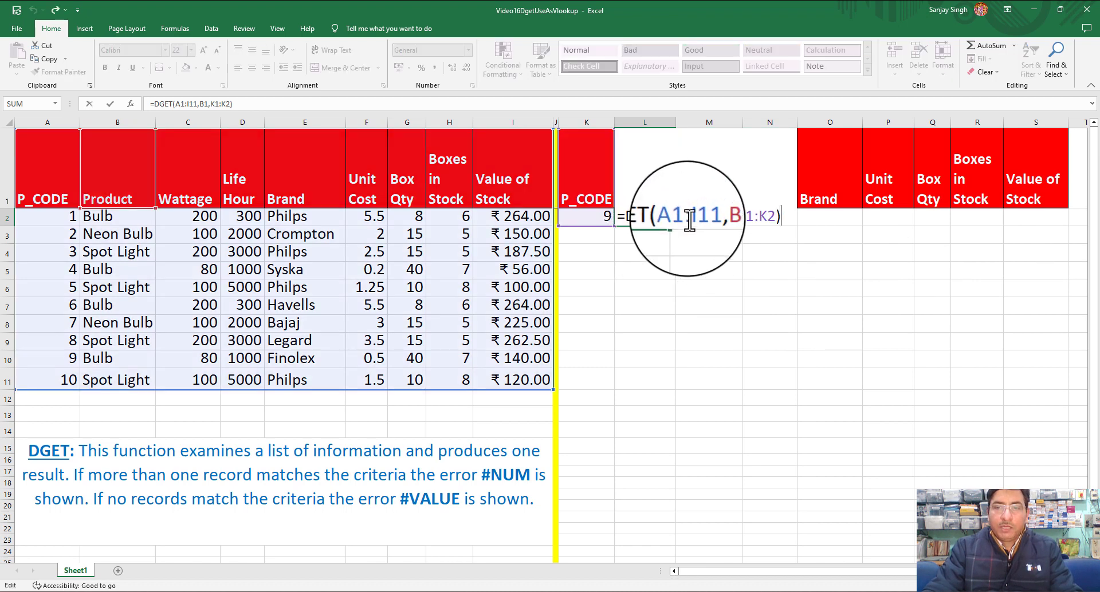
left_click(680, 218)
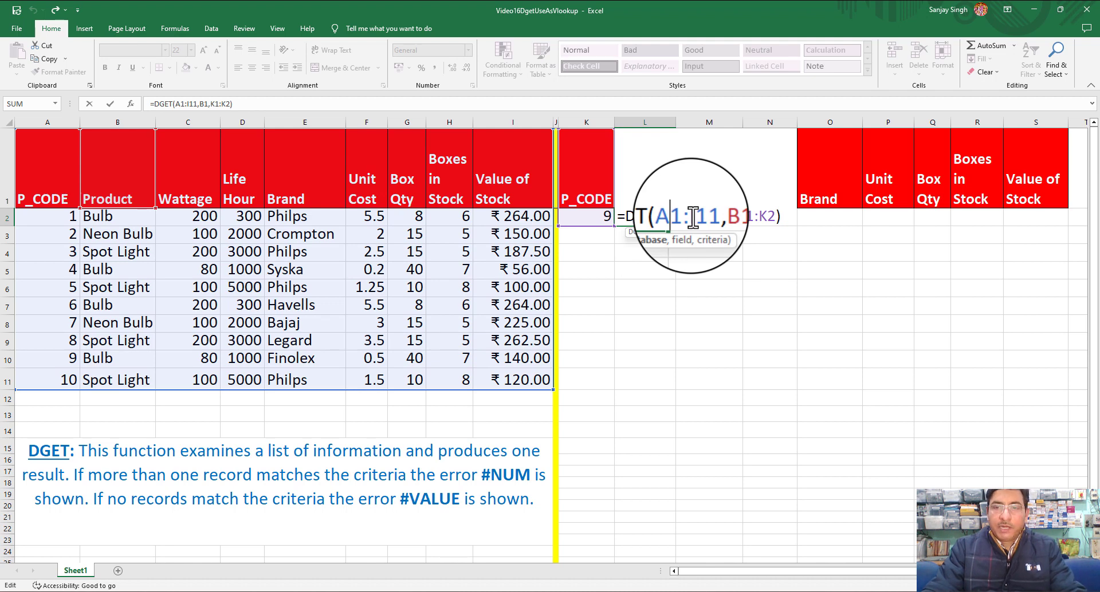
key("F4")
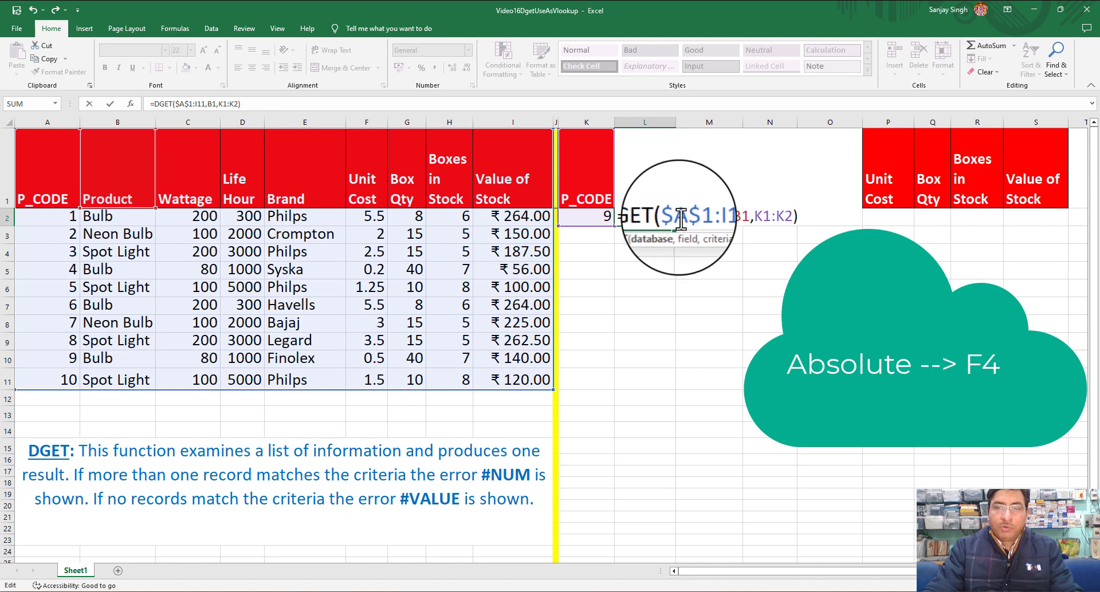
left_click_drag(667, 217, 726, 219)
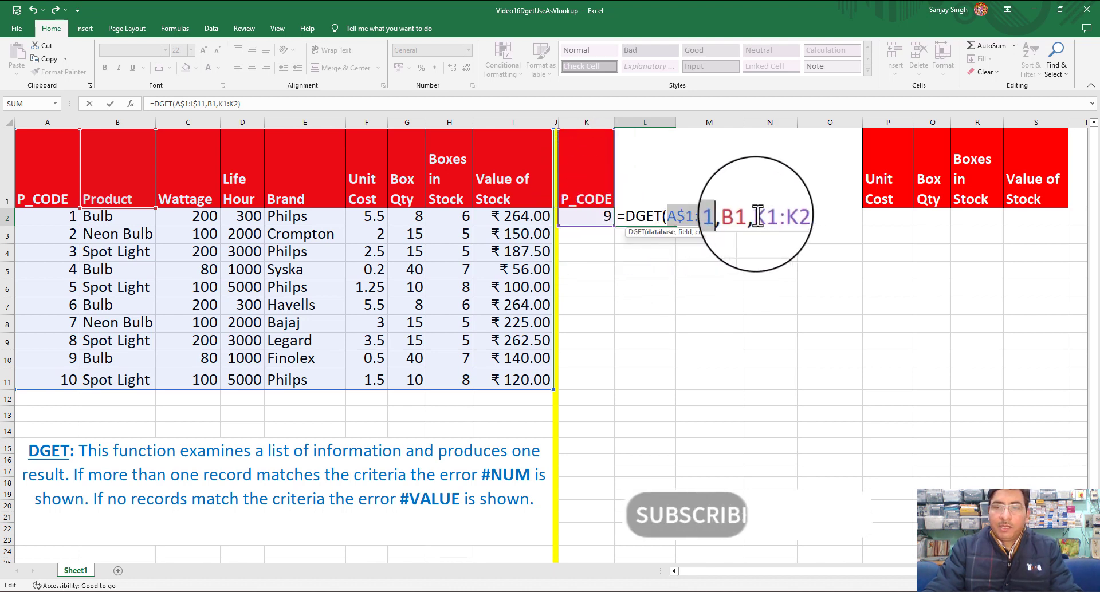
Make the criteria range in the L2 formula absolute as $K$1:$K$2, keeping B1 as the relative field argument
left_click_drag(756, 218, 790, 218)
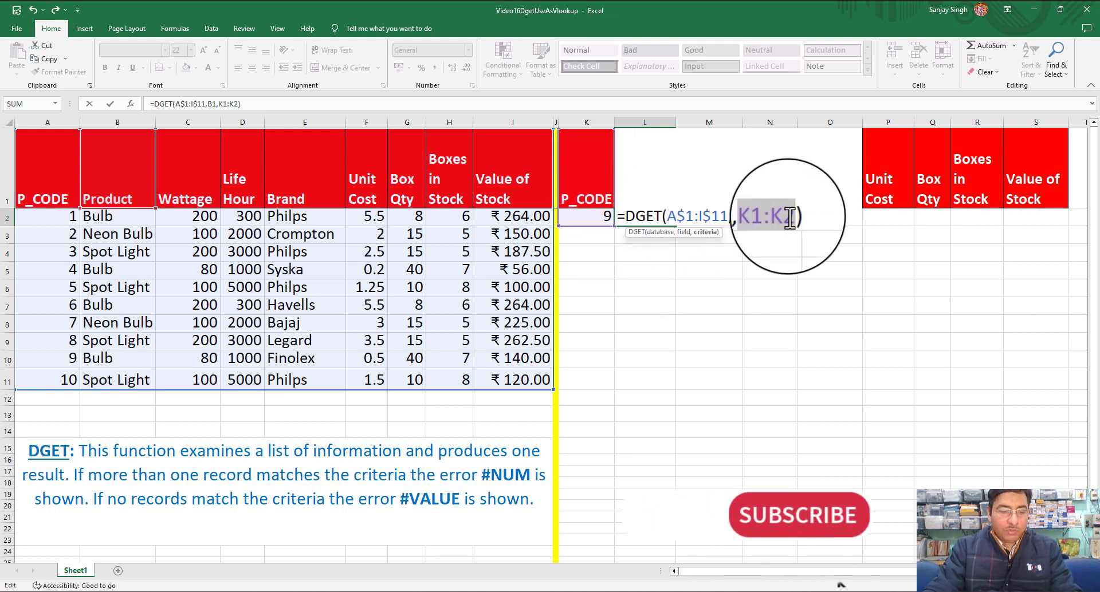
key("F4")
left_click(732, 218)
type("B1,")
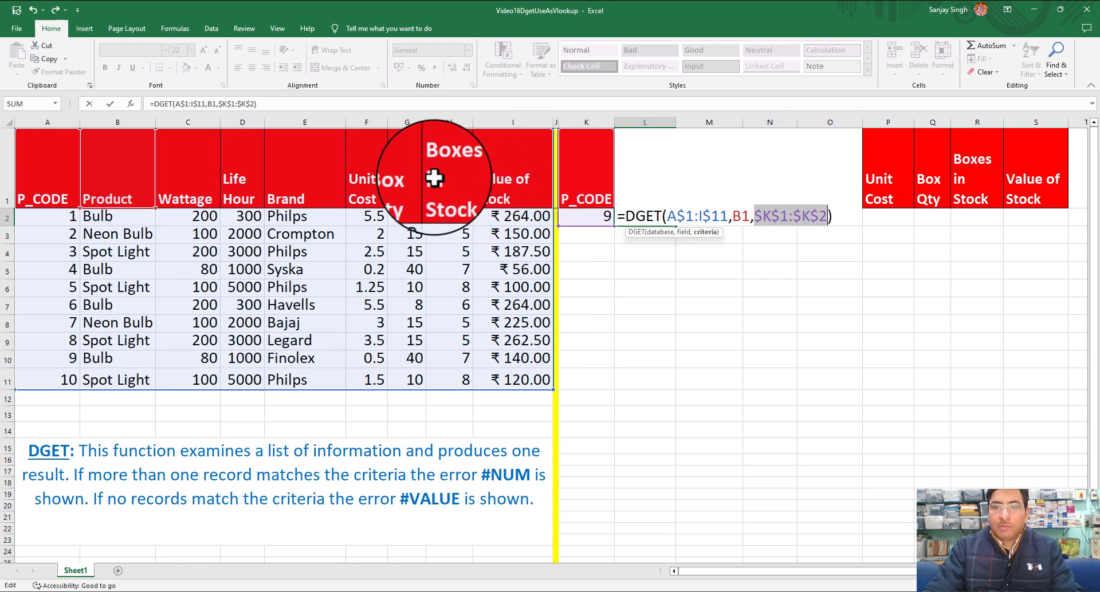
Make the database range in the L2 formula fully absolute as $A$1:$I$11
left_click(842, 218)
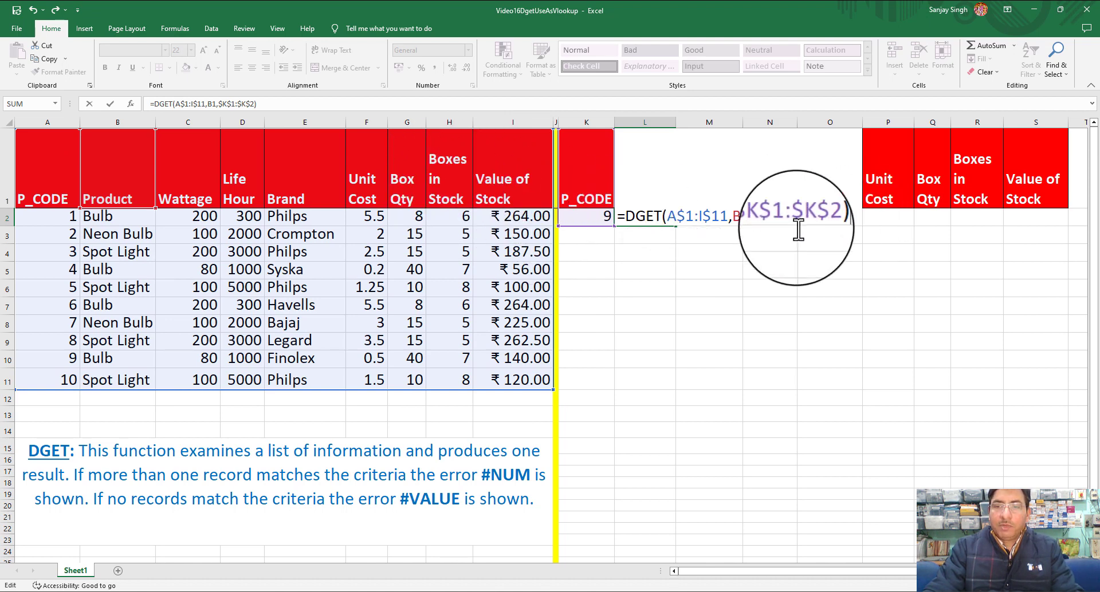
left_click(742, 220)
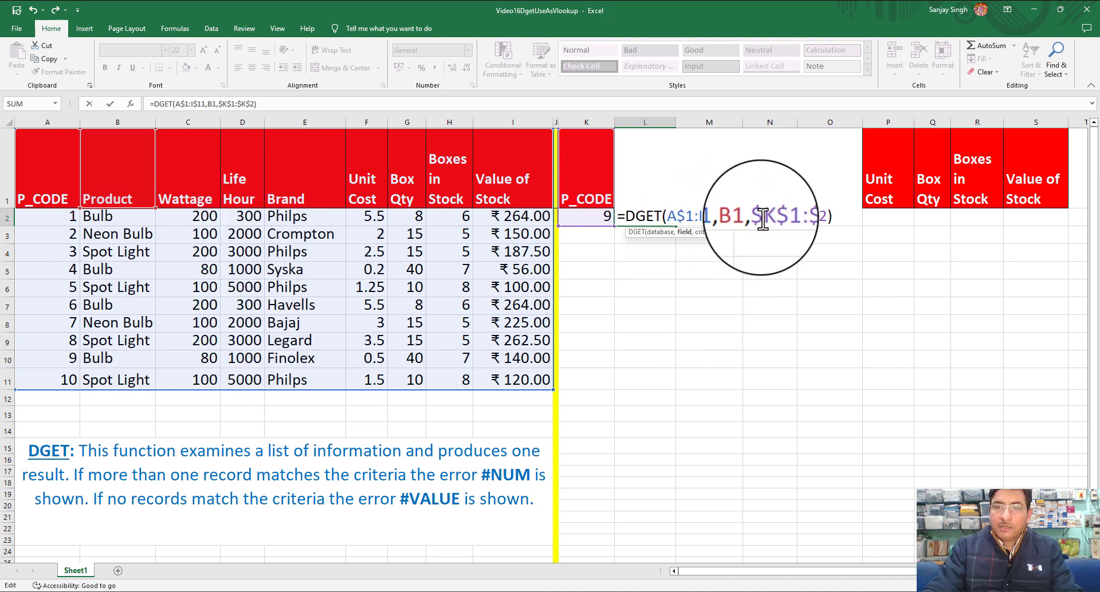
left_click_drag(666, 217, 728, 224)
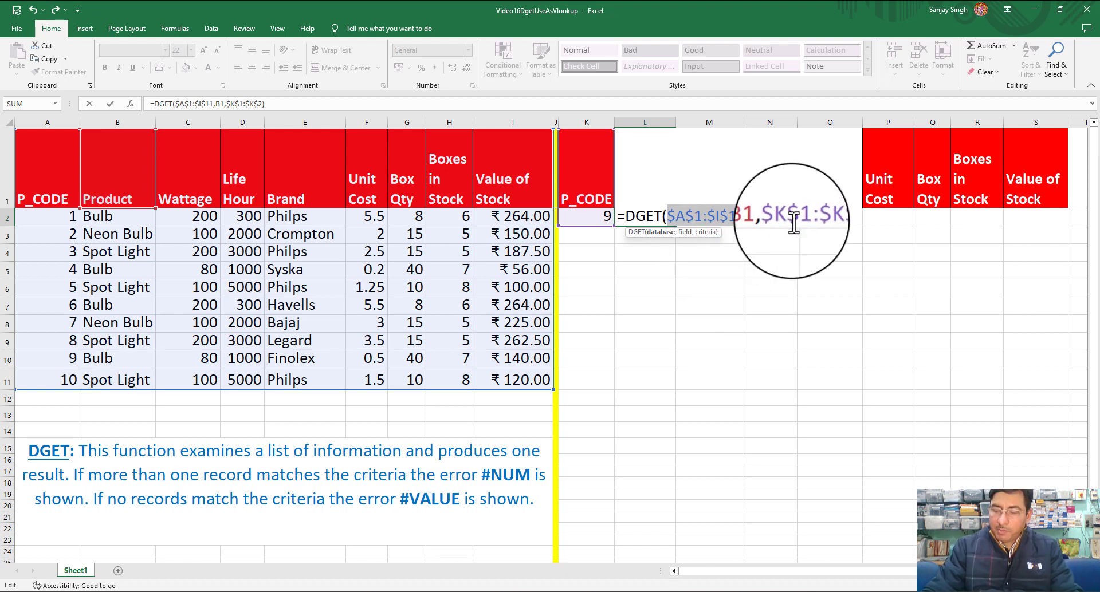
Confirm the L2 formula and fill it across the rest of the lookup row through S2
key("Return")
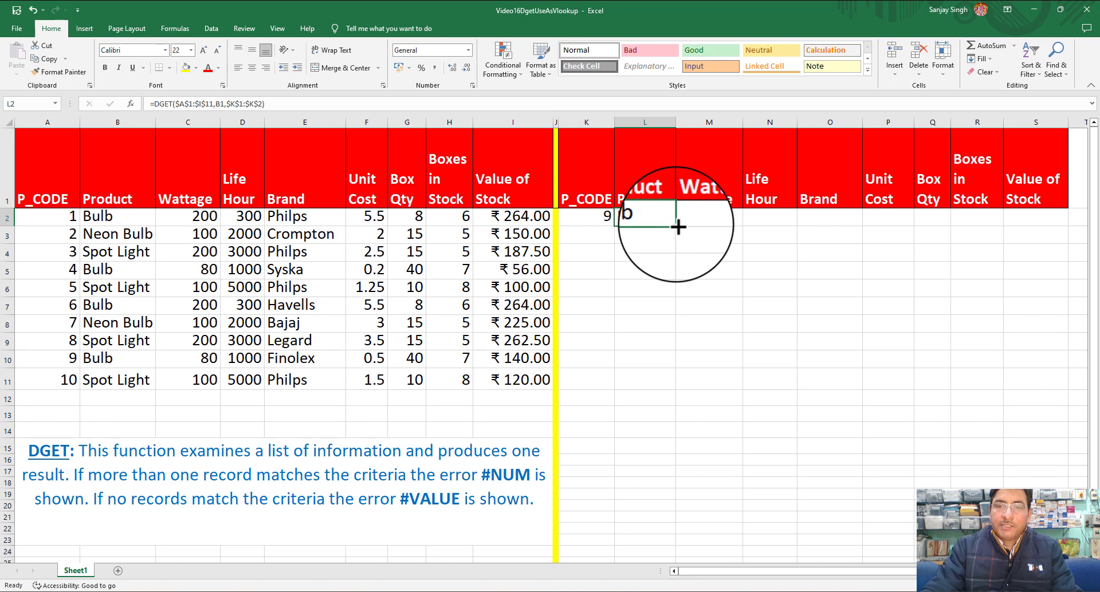
left_click_drag(678, 227, 1058, 235)
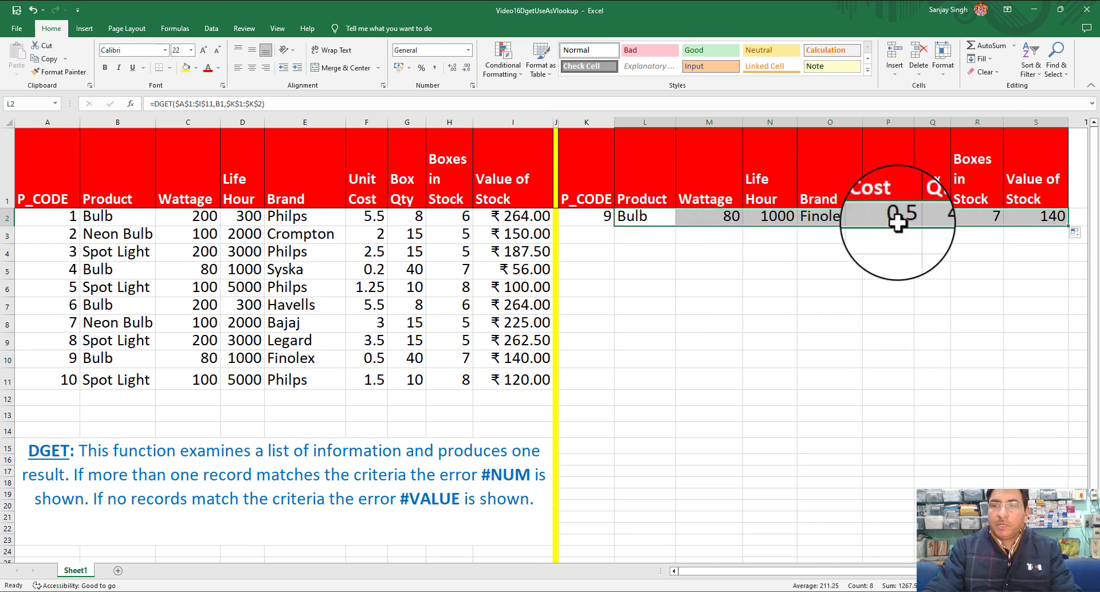
Test the lookup row by entering 1 and finally 3 as the P_CODE in K2
left_click(599, 217)
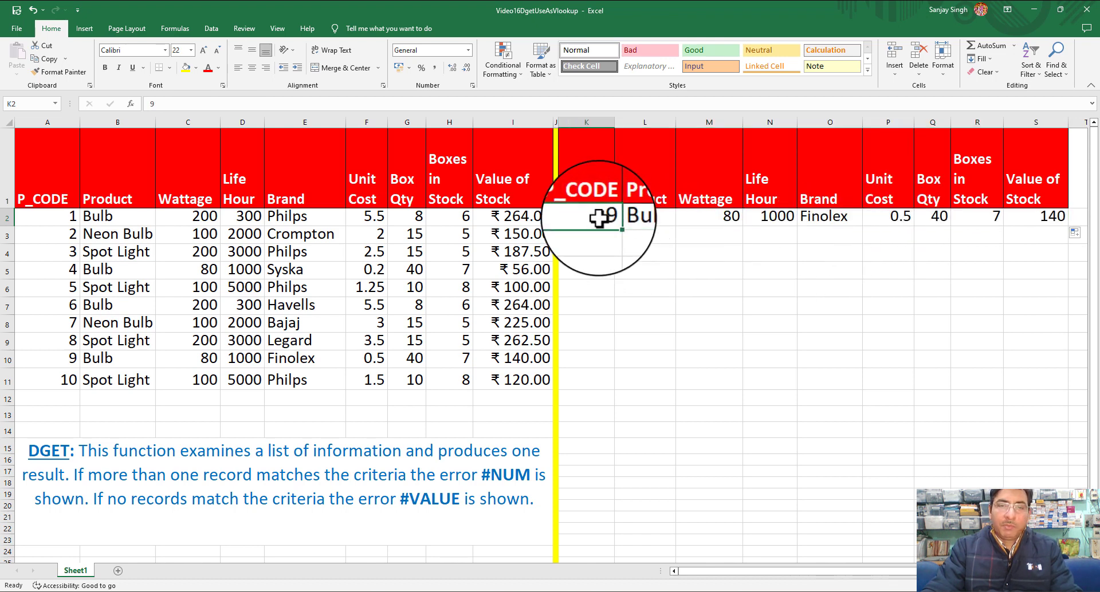
type("1")
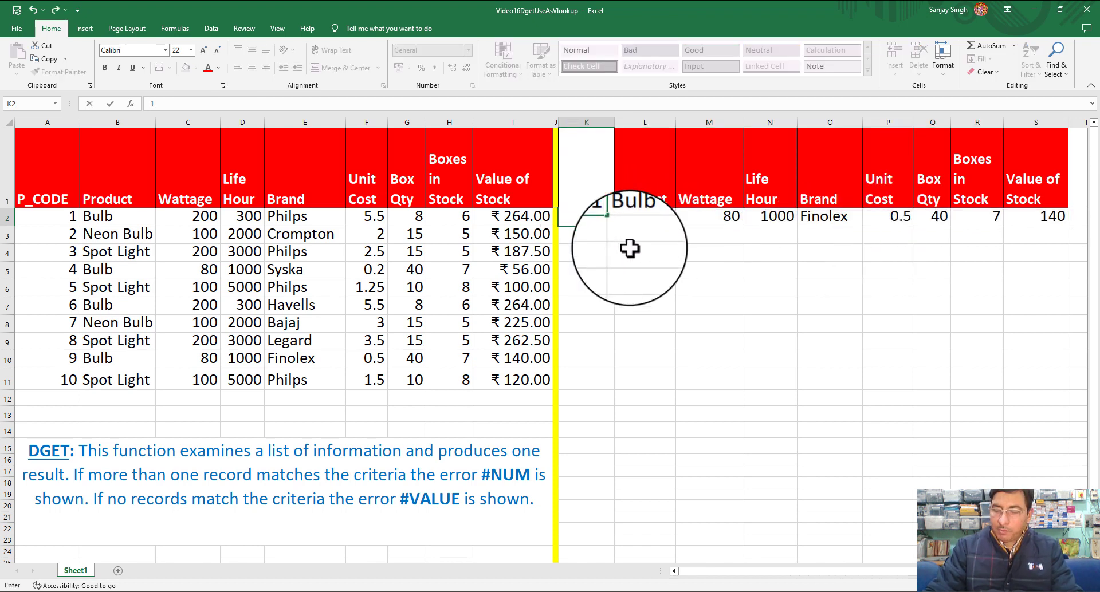
key("Return")
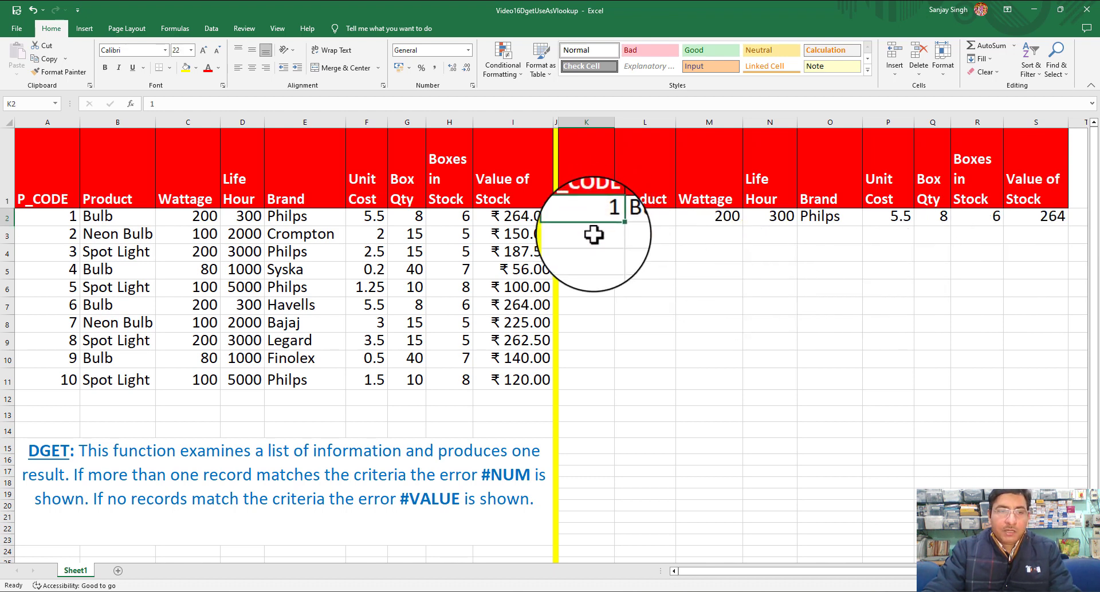
type("3")
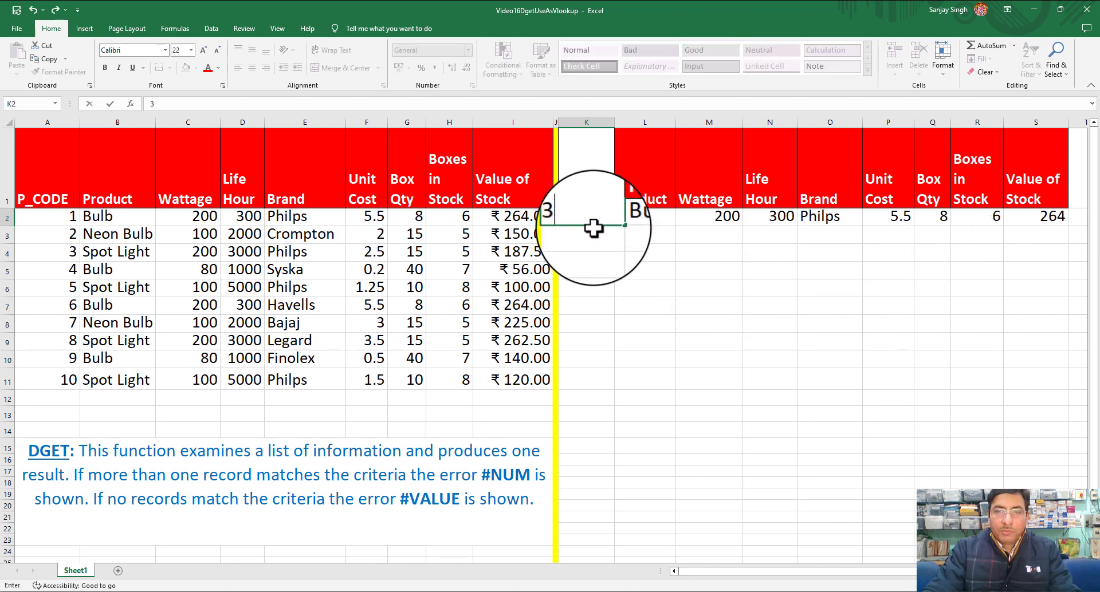
key("Return")
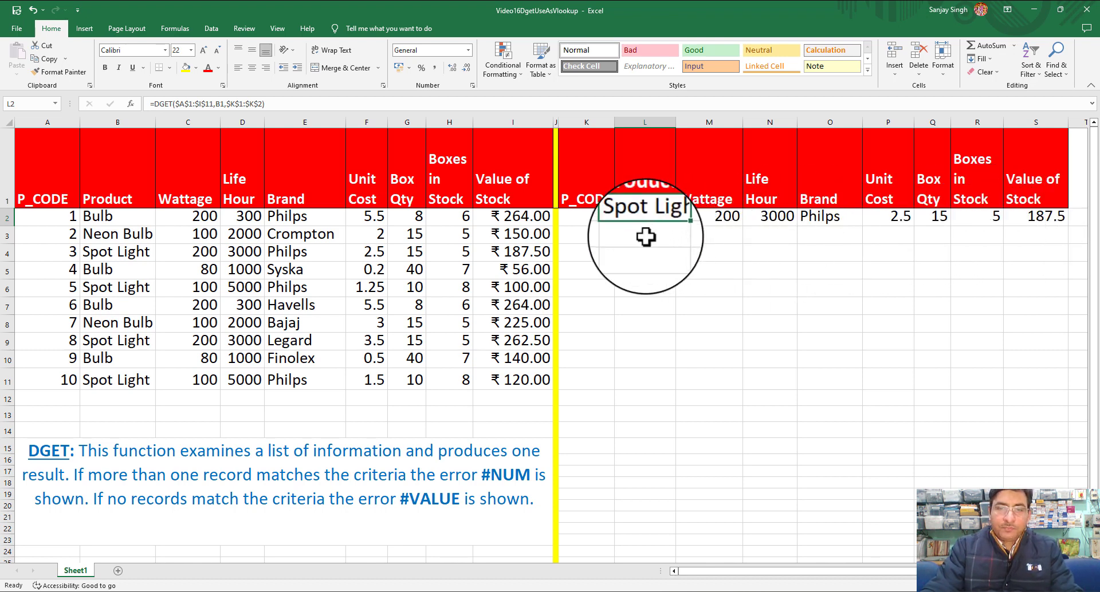
Examine the filled DGET formulas in M2 through S2, from Wattage to Value of Stock
left_click(705, 216)
left_click(765, 216)
left_click(830, 217)
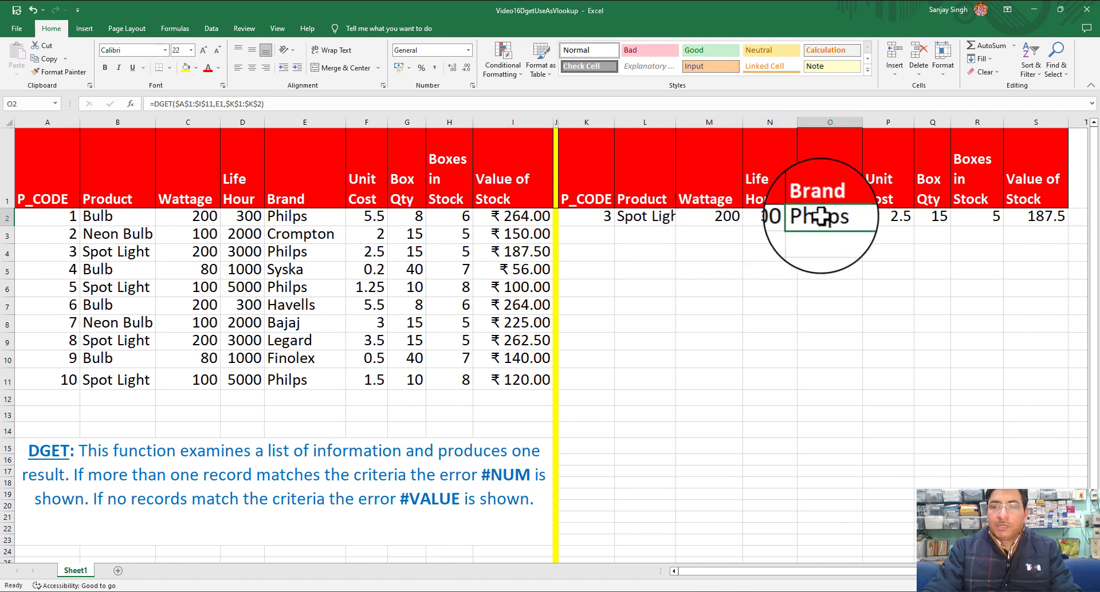
left_click(890, 216)
left_click(935, 216)
left_click(974, 216)
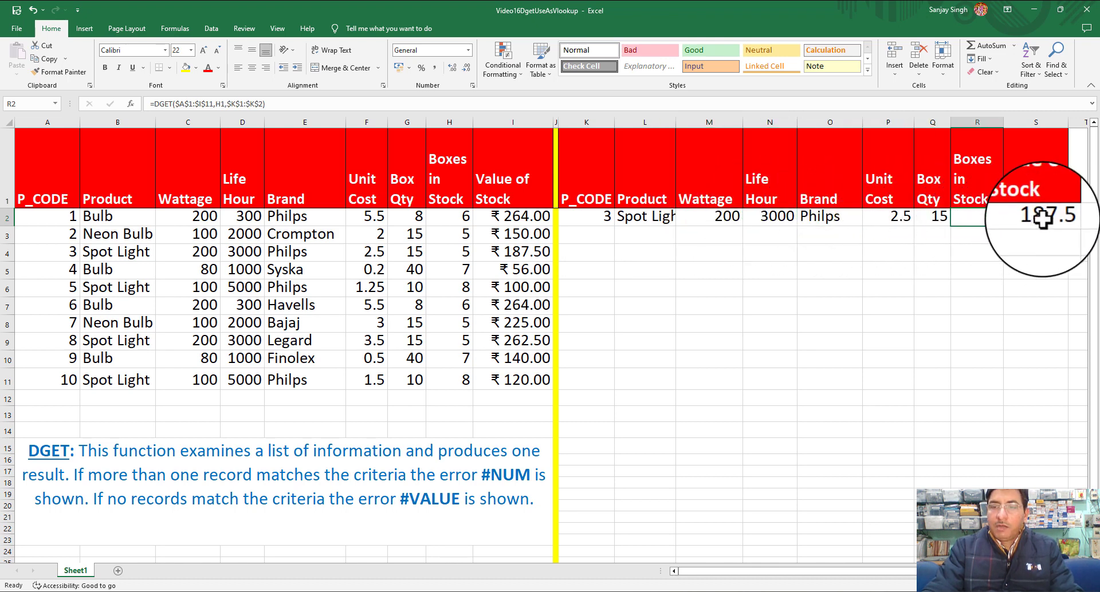
left_click(1014, 222)
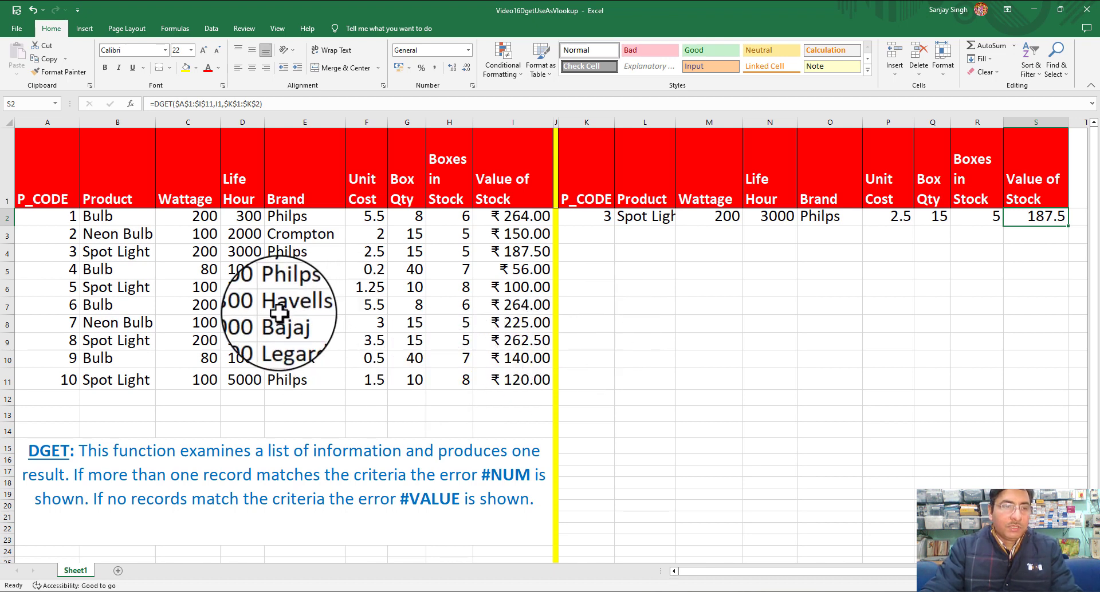
Compare the Product and Brand cells of the first record in the product list, B2 and E2
left_click(119, 217)
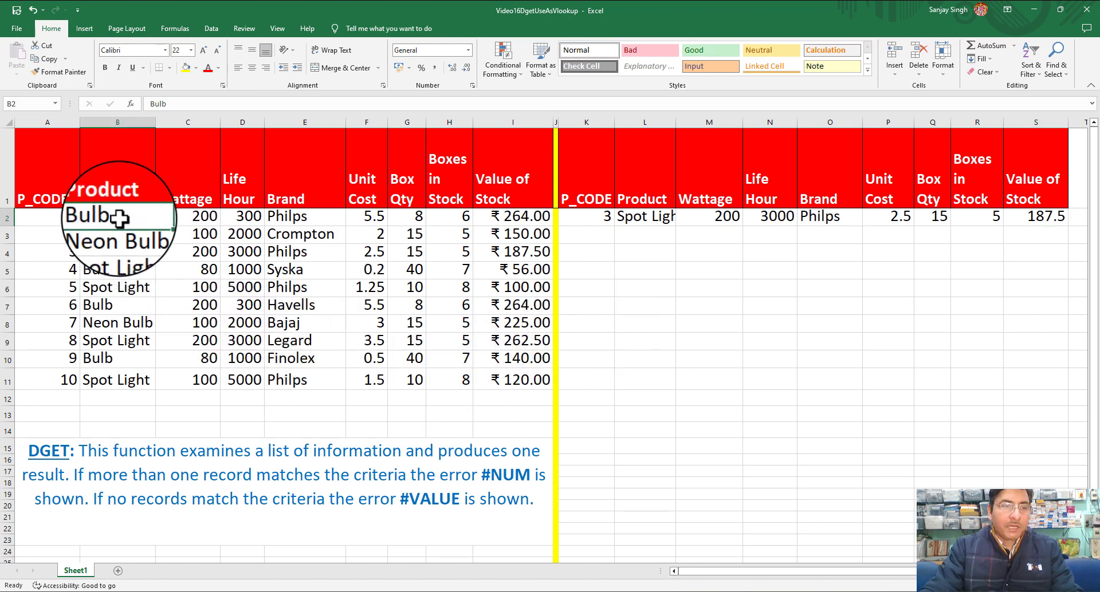
left_click(303, 217)
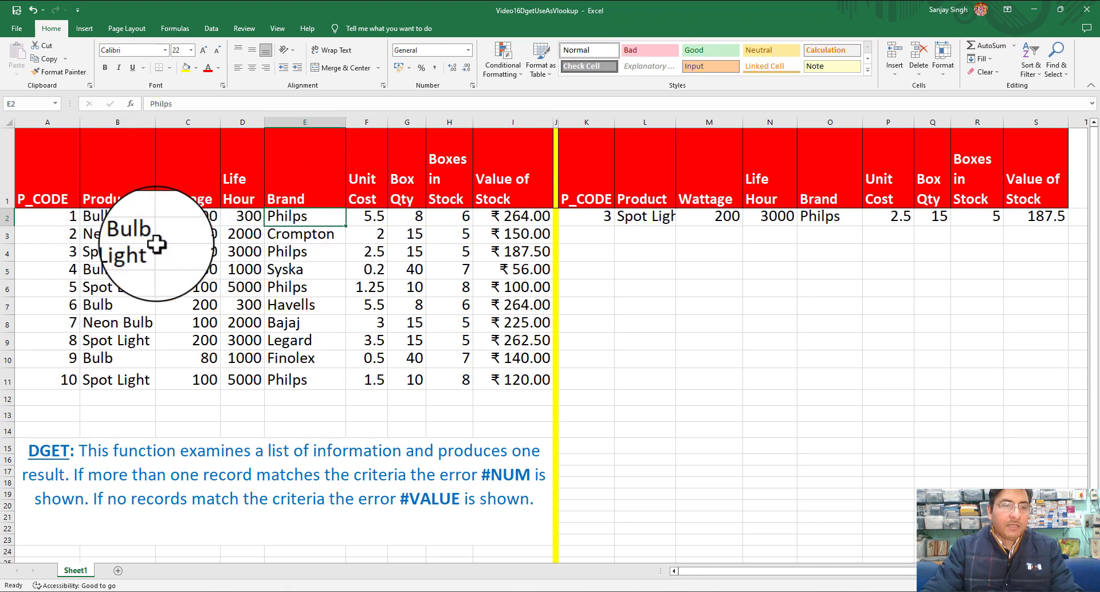
left_click(92, 218)
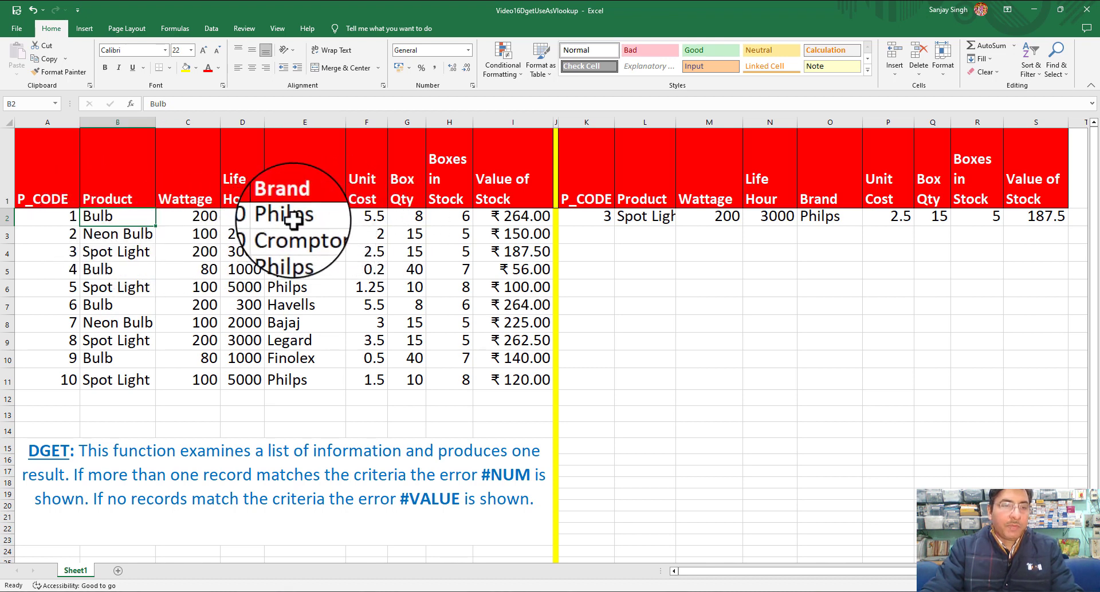
left_click(293, 218)
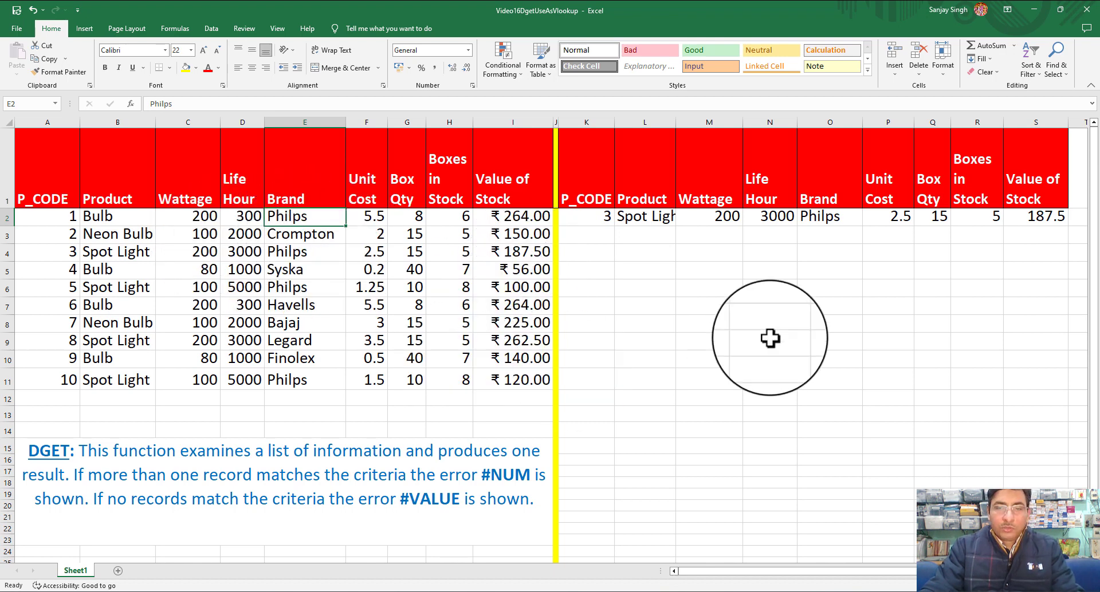
Copy the P_CODE and Product headers from K1:L1 to K6:L6 to start a second lookup table
left_click(585, 196)
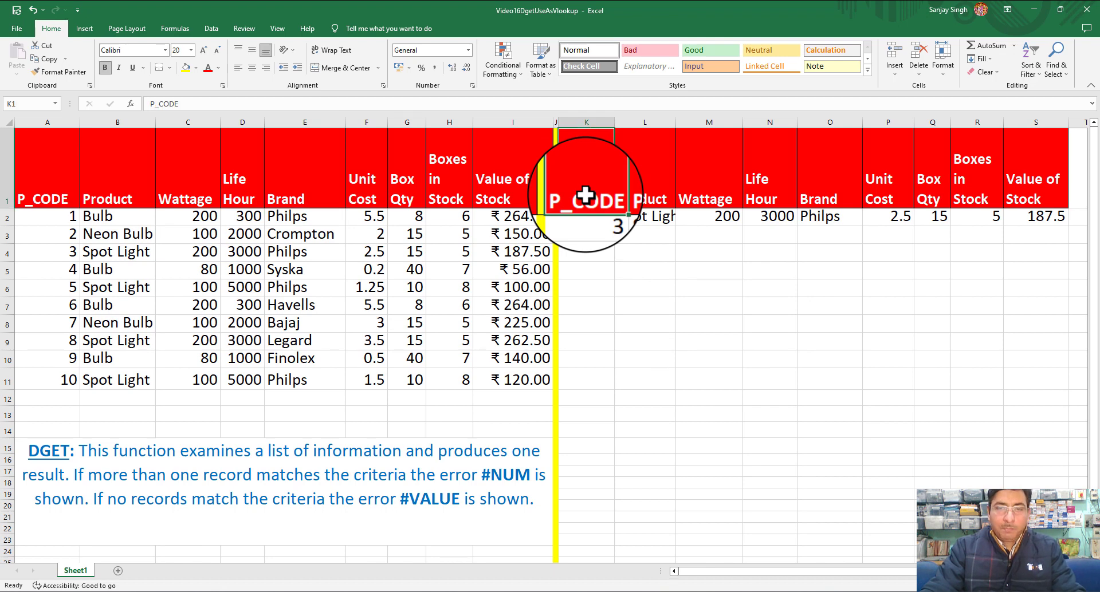
right_click(584, 196)
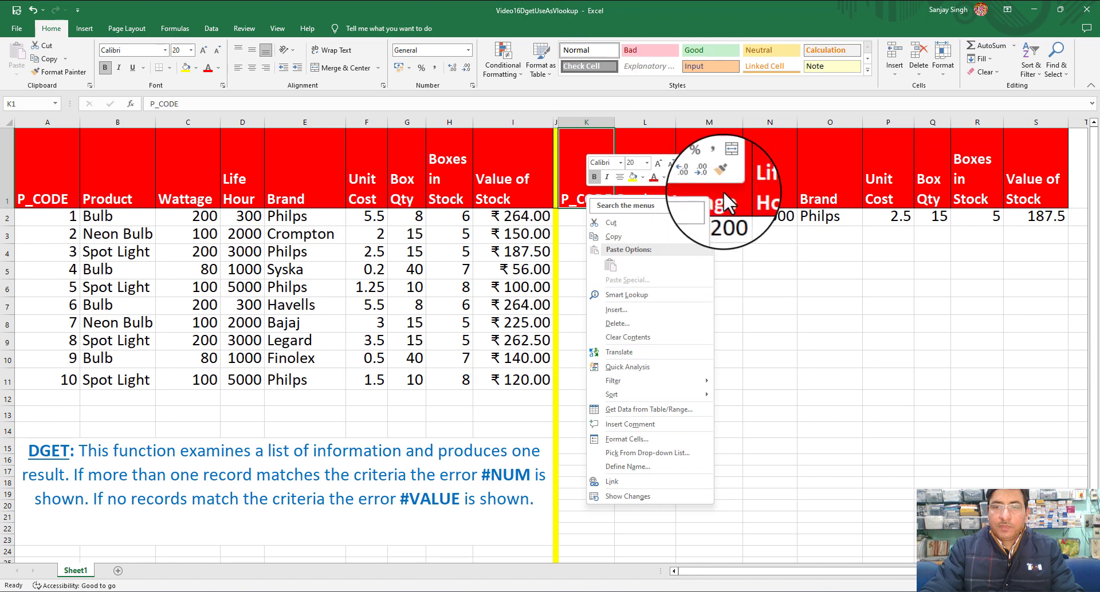
key("Escape")
left_click_drag(575, 196, 642, 192)
right_click(641, 192)
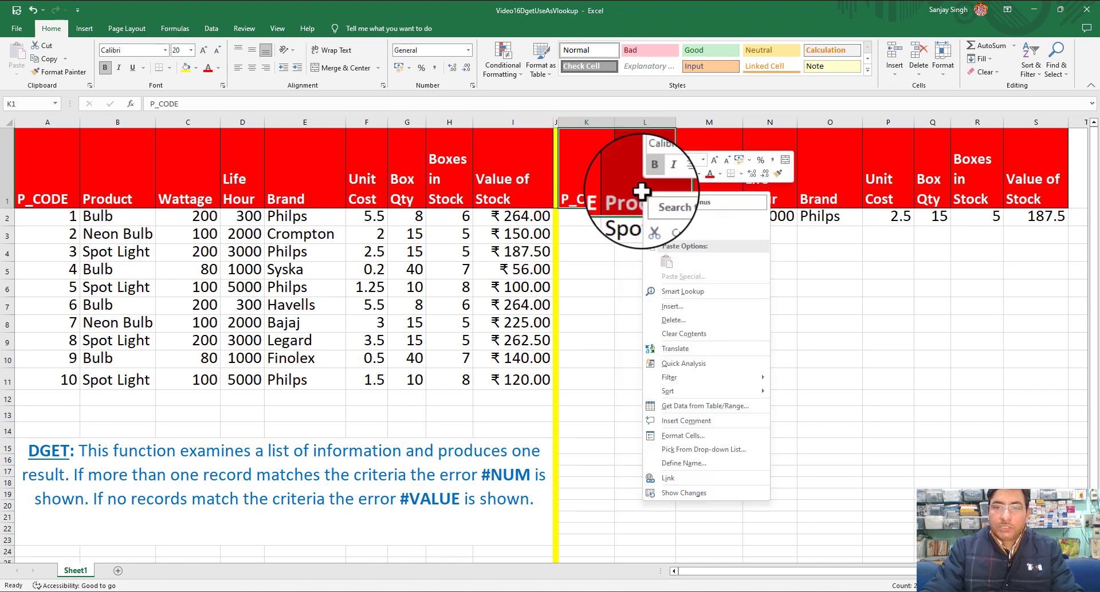
left_click(658, 229)
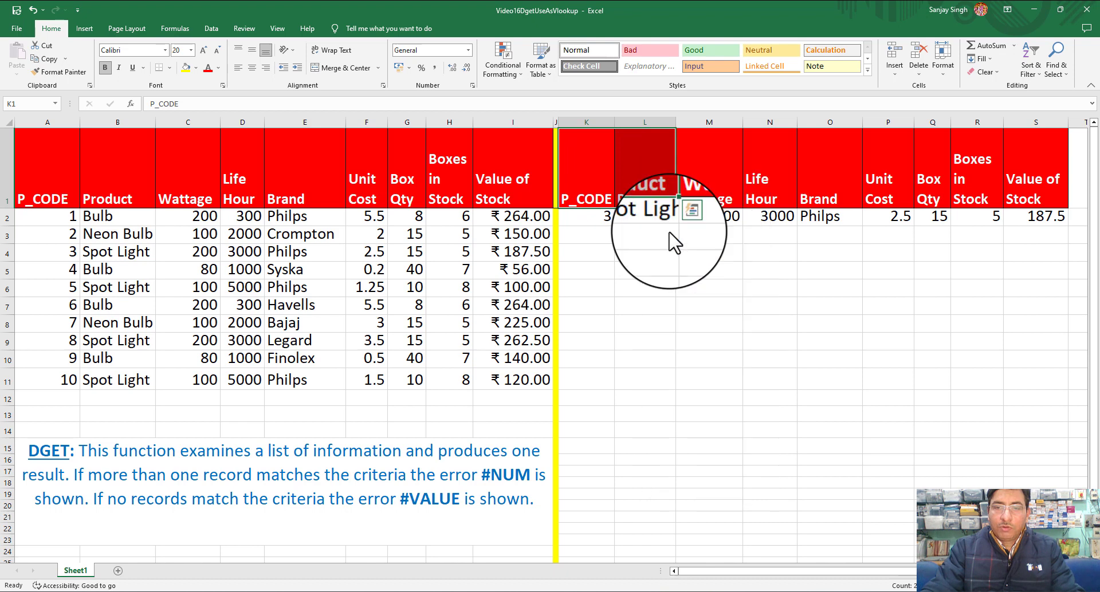
left_click(605, 290)
right_click(605, 290)
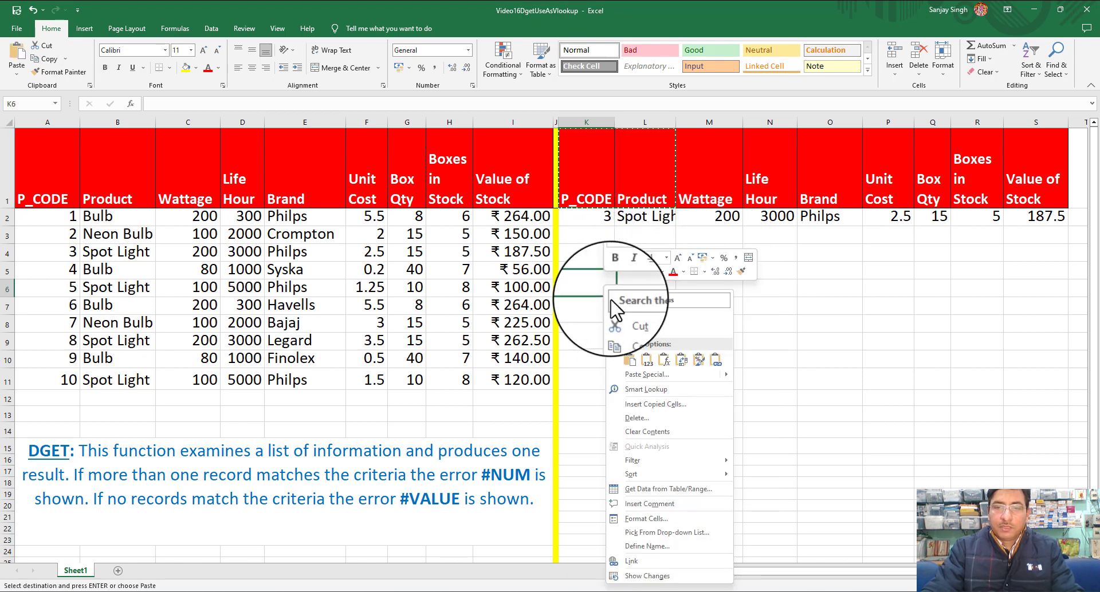
left_click(636, 375)
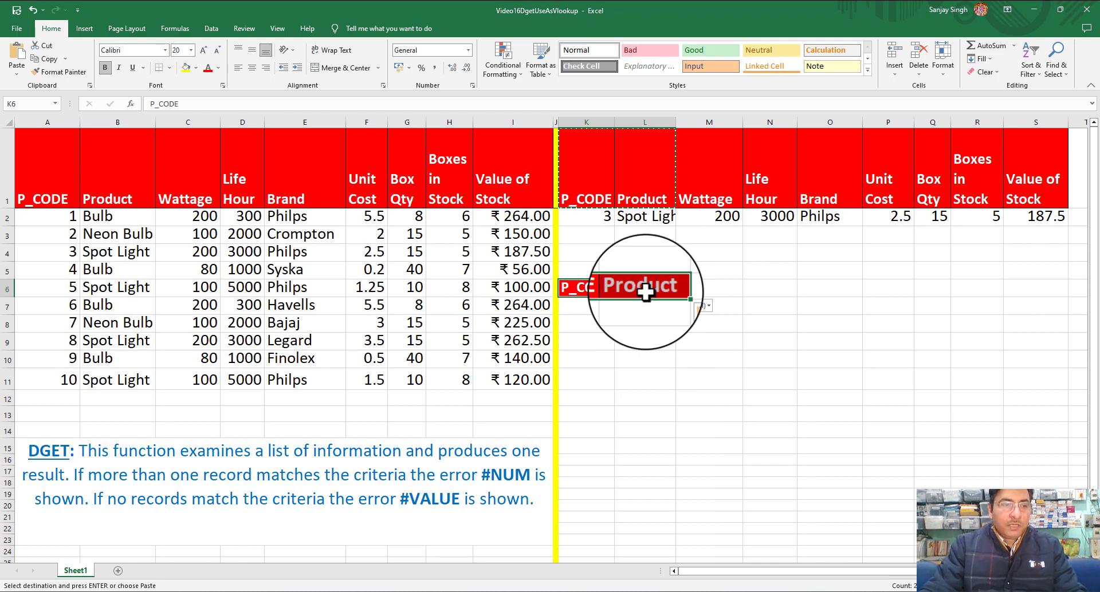
left_click(643, 309)
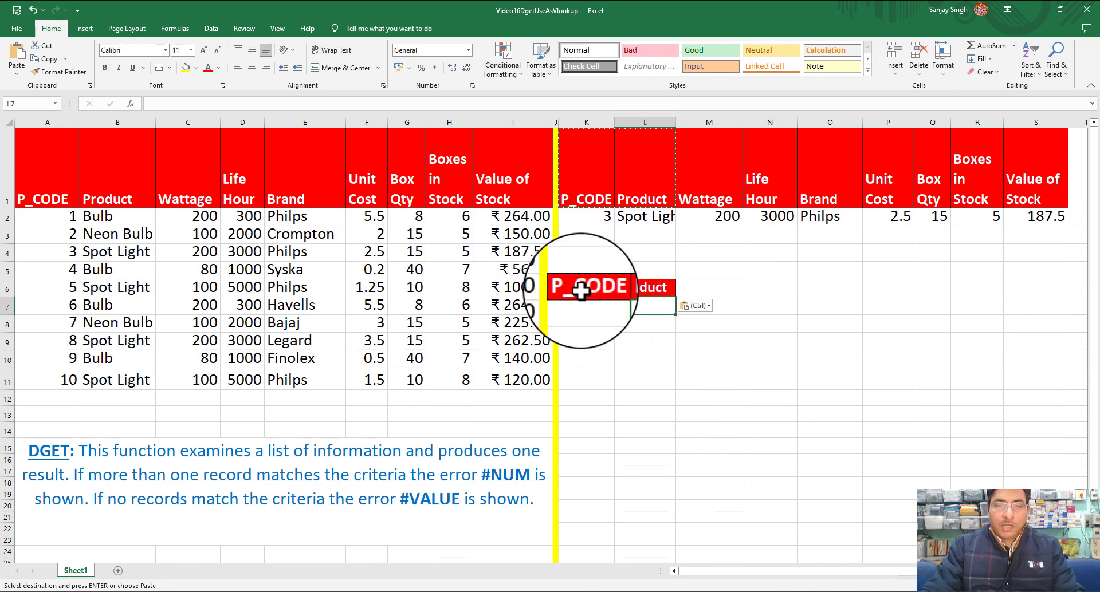
left_click(591, 217)
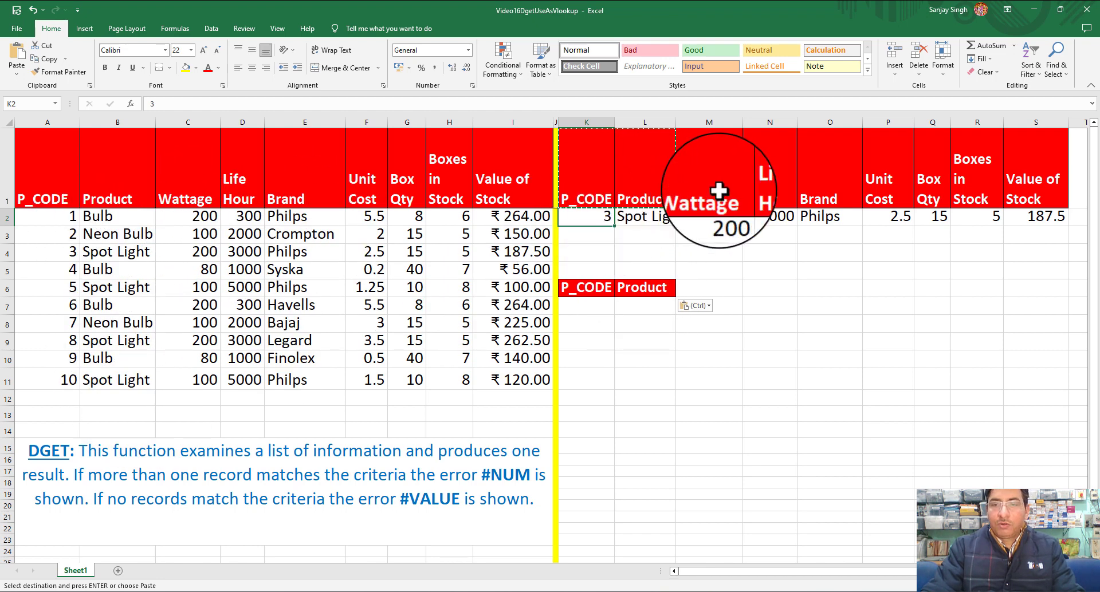
Copy the Brand header from O1 to M6, beside the Product header of the second lookup table
left_click(829, 198)
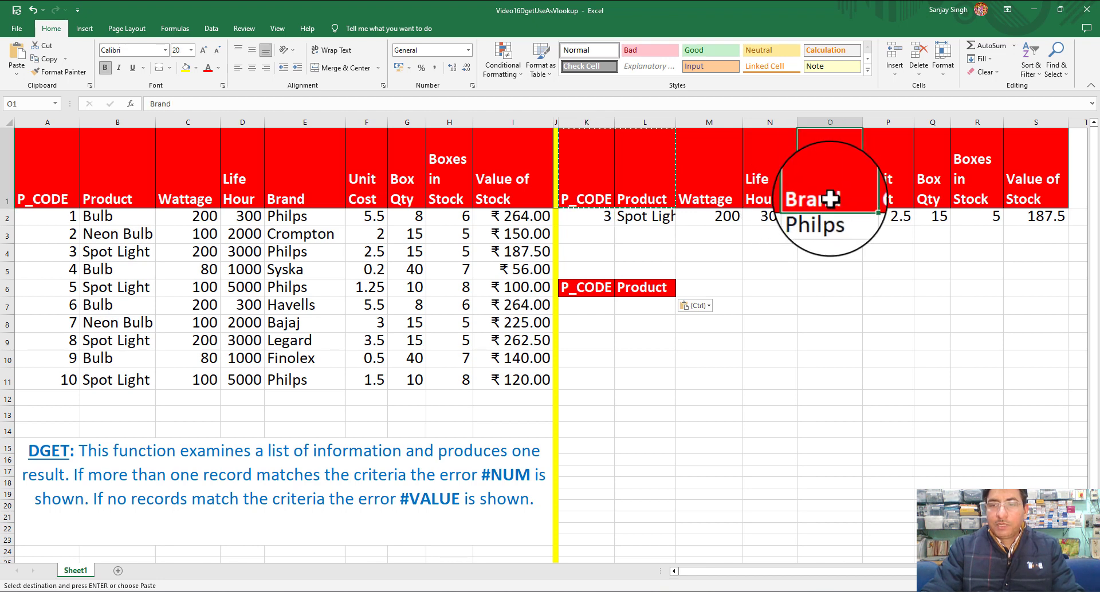
right_click(828, 198)
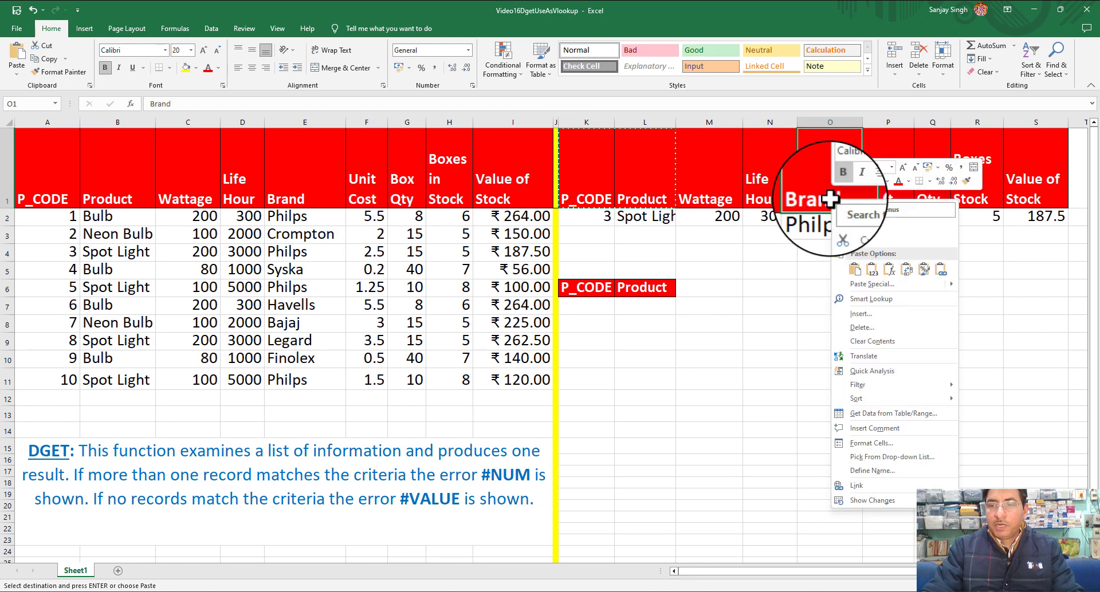
left_click(859, 241)
right_click(698, 288)
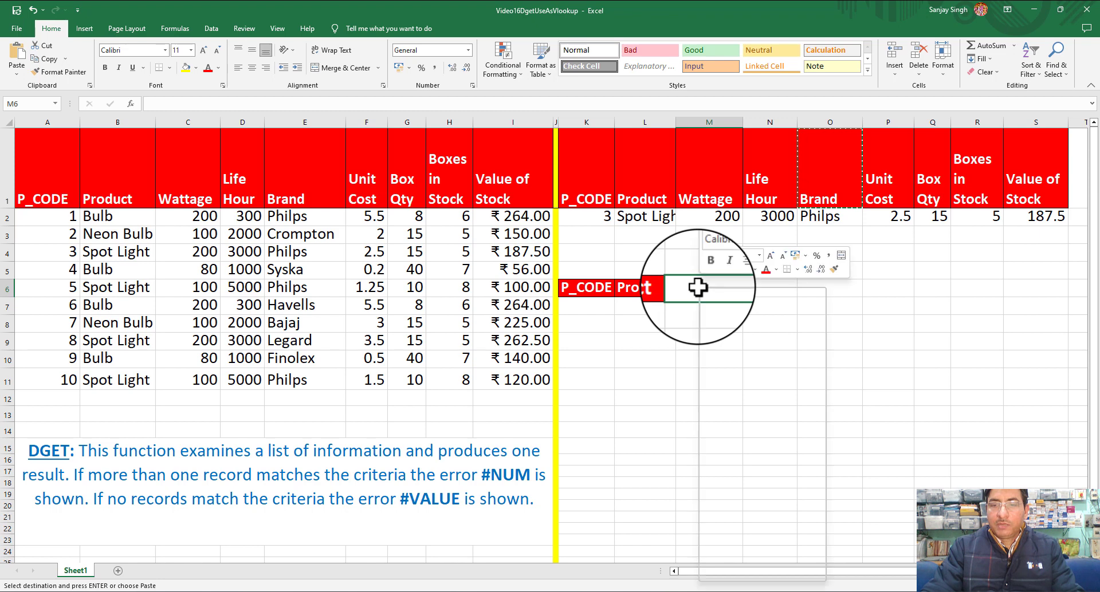
left_click(720, 355)
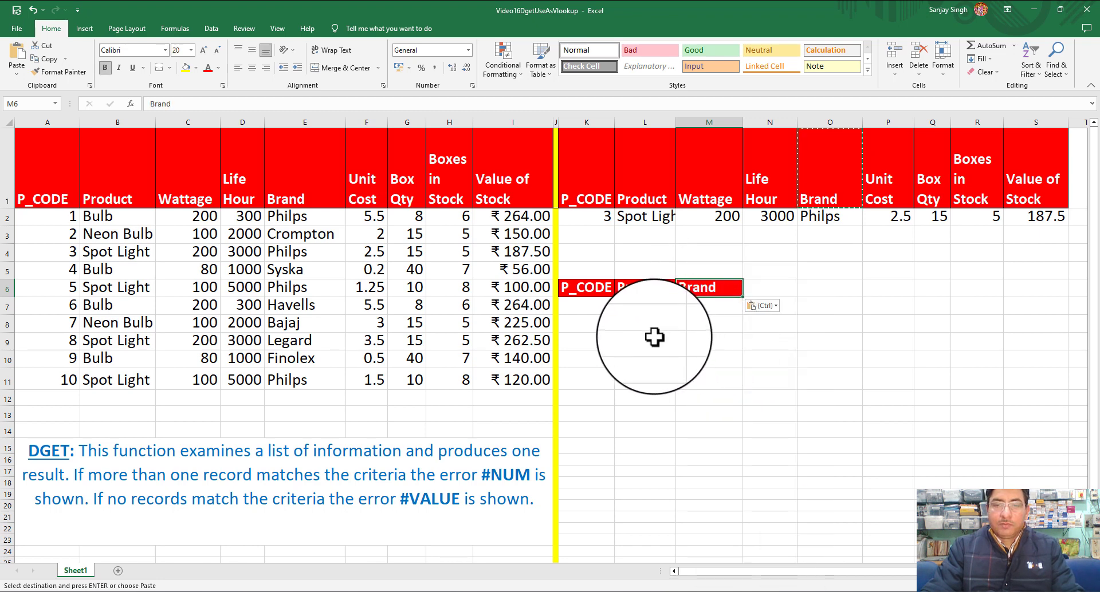
left_click(644, 320)
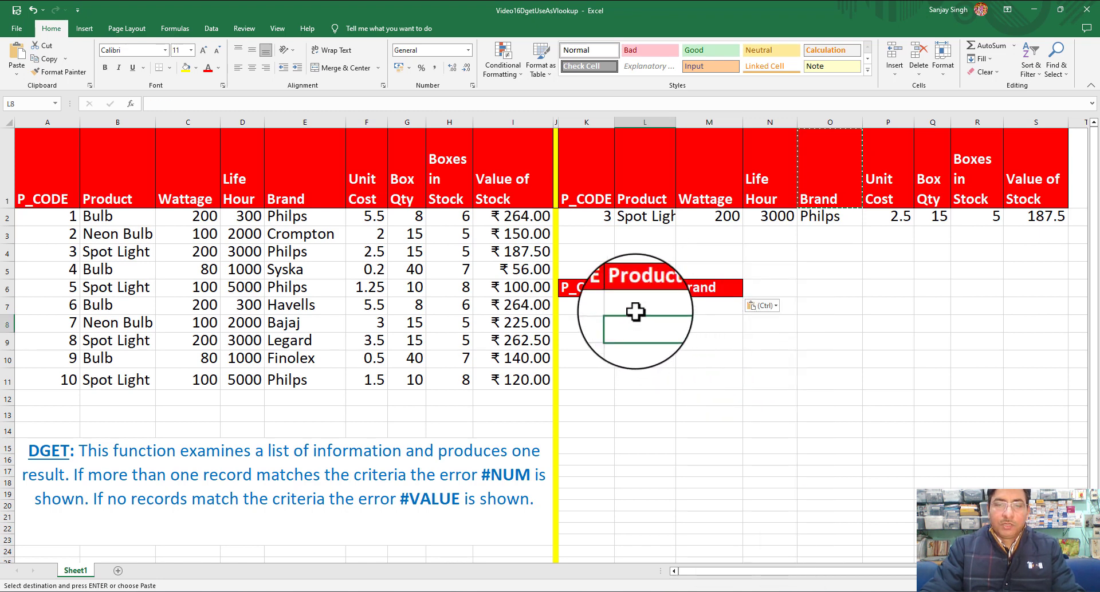
left_click(643, 307)
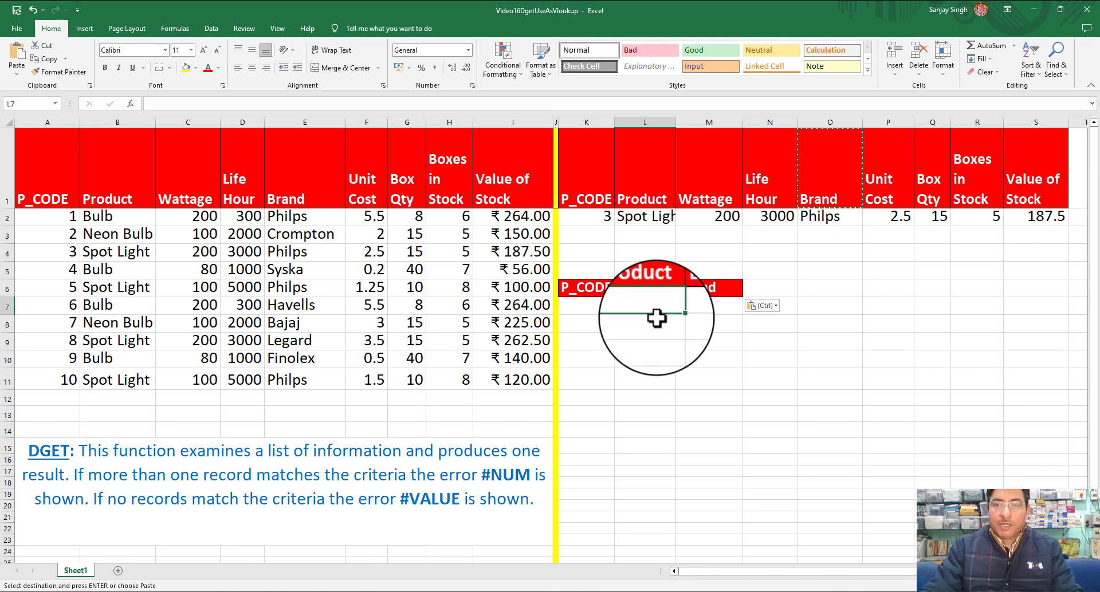
Copy the product Bulb from B5 into L7 as the Product criterion
left_click(106, 276)
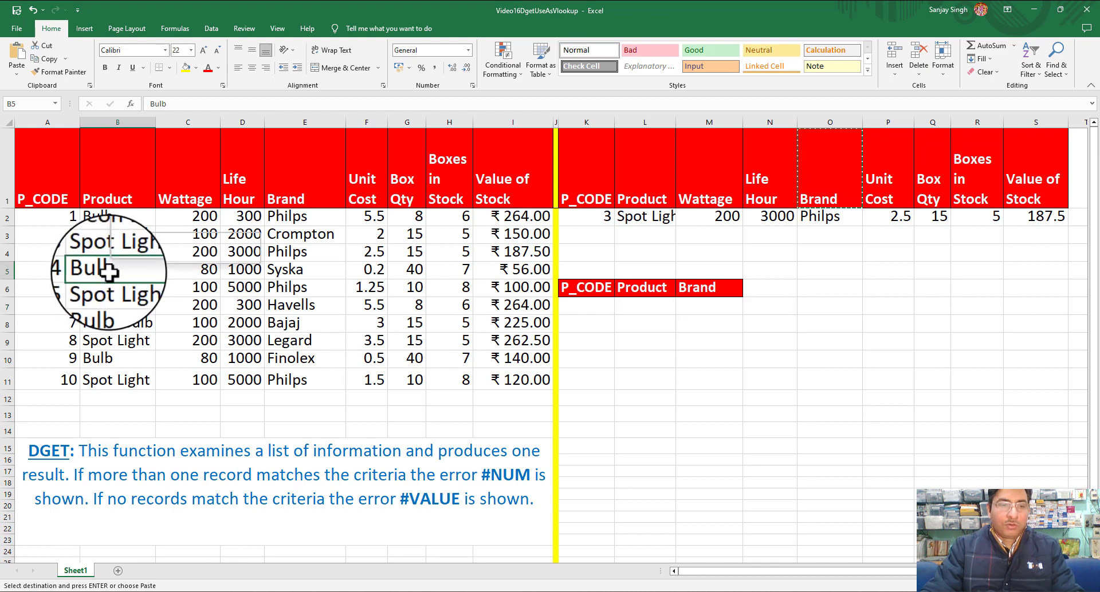
right_click(109, 272)
left_click(132, 312)
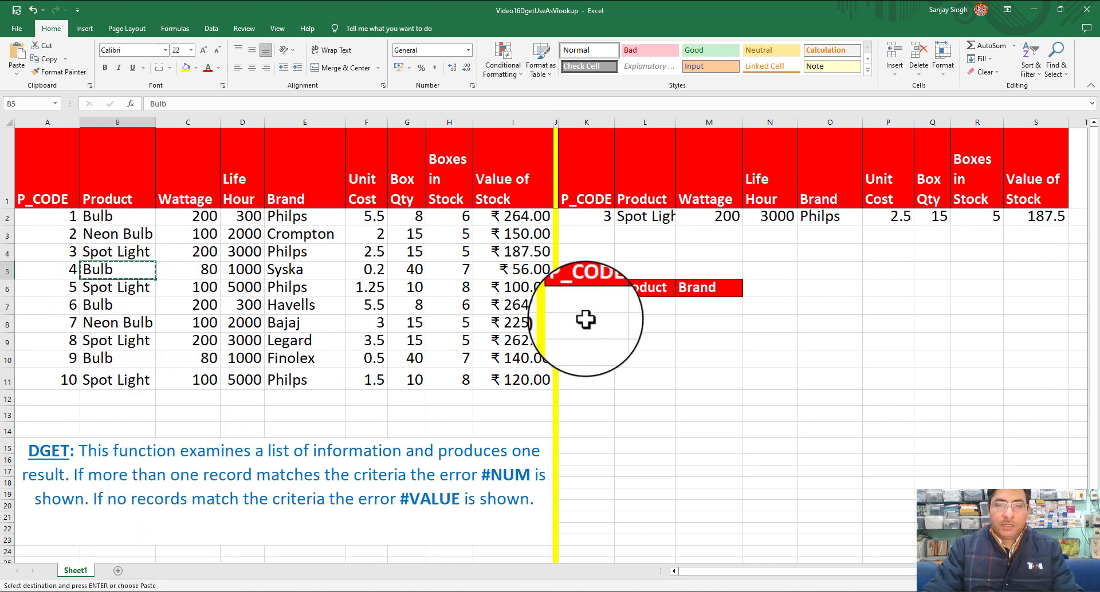
left_click(636, 307)
right_click(636, 307)
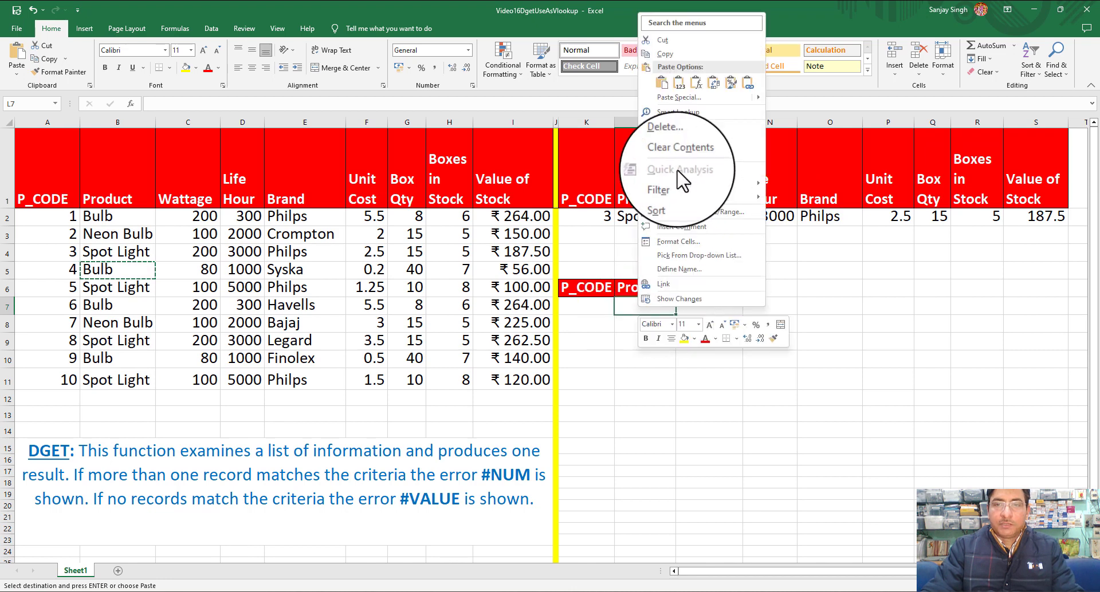
left_click(661, 83)
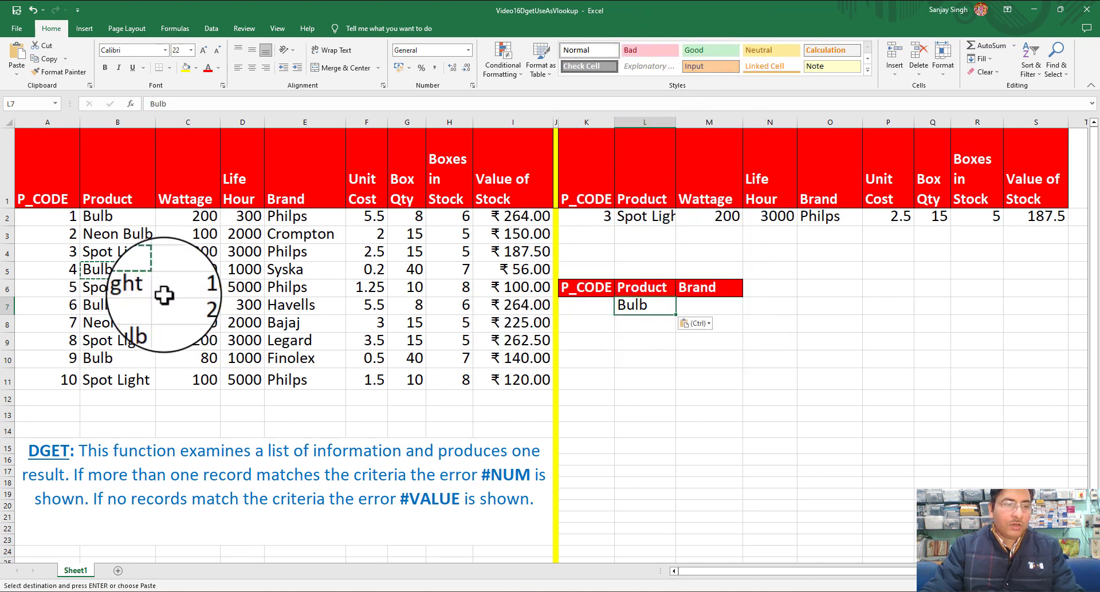
Copy the brand Syska from E5 into M7 as the Brand criterion of the second lookup table
left_click(286, 270)
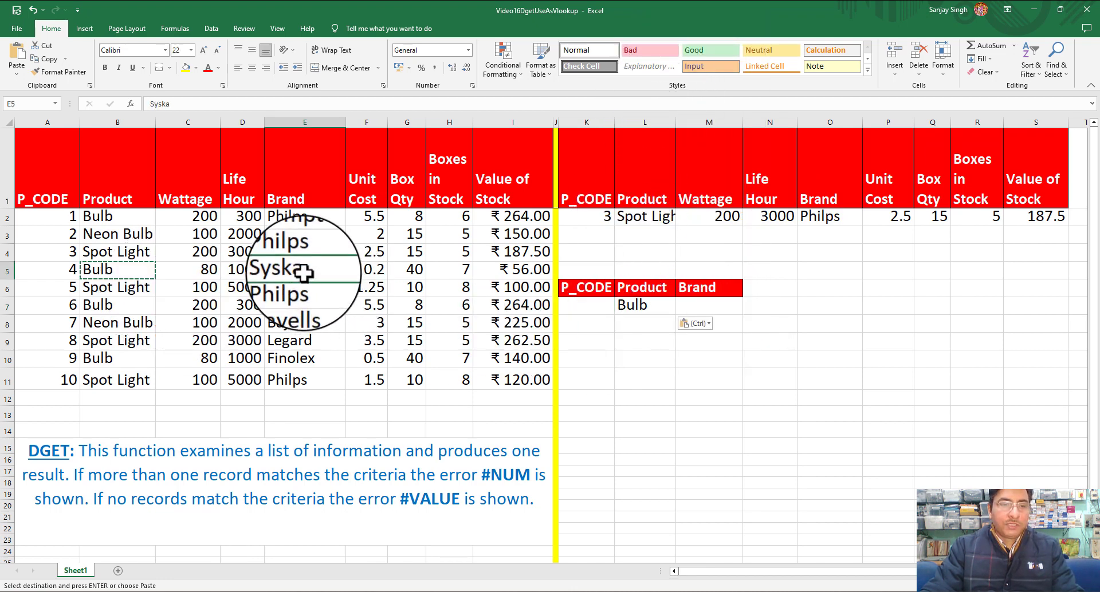
right_click(304, 274)
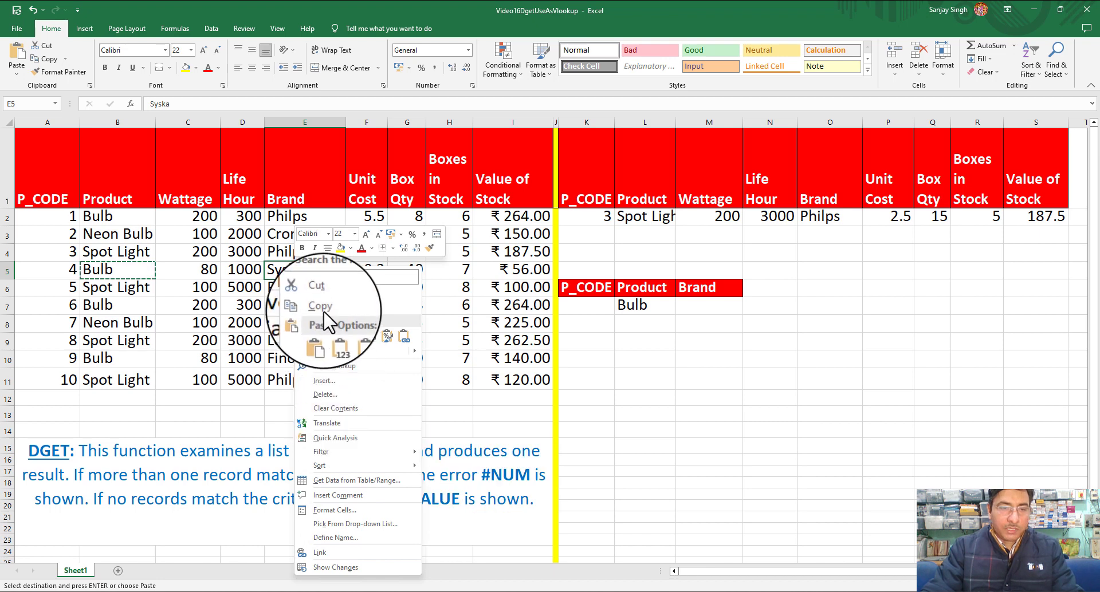
key("Escape")
left_click(697, 306)
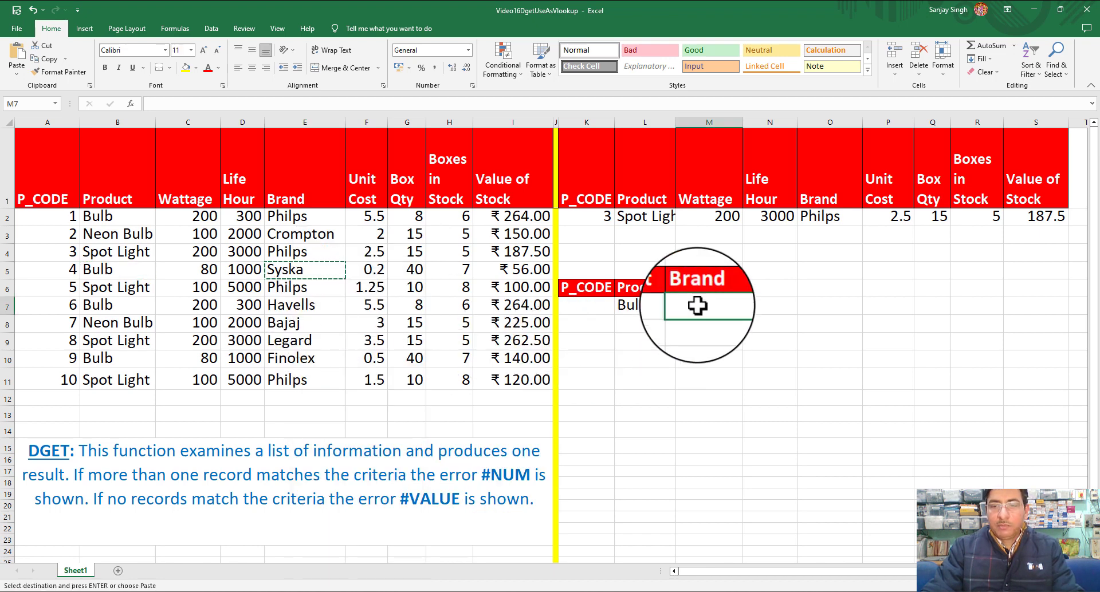
right_click(697, 305)
left_click(731, 92)
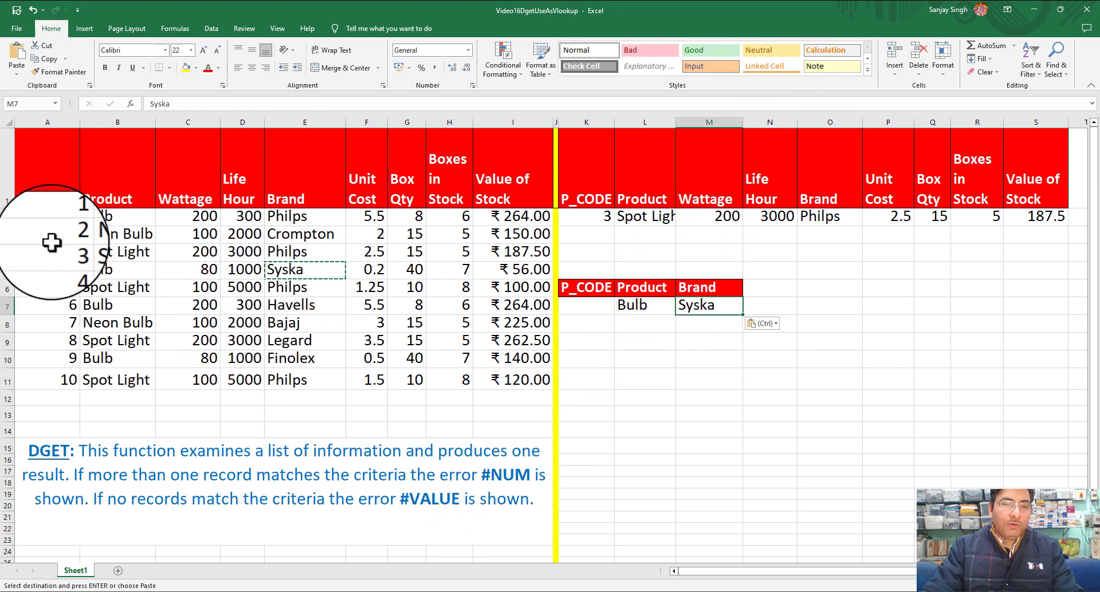
Review the Product and Brand criteria in L7 and M7 of the second lookup table
left_click(647, 305)
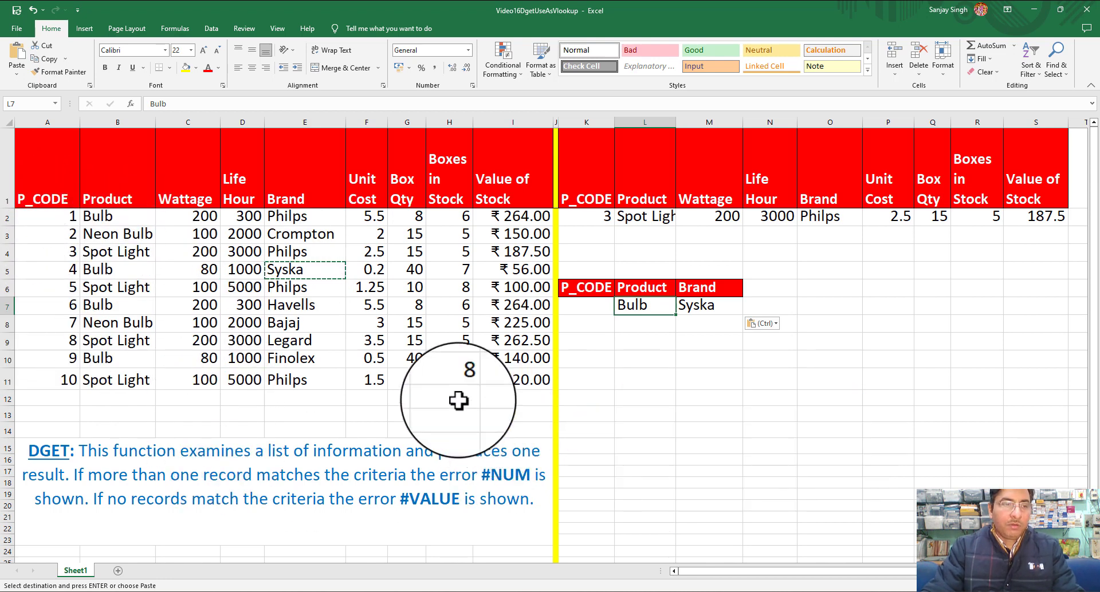
left_click(706, 305)
left_click(640, 309)
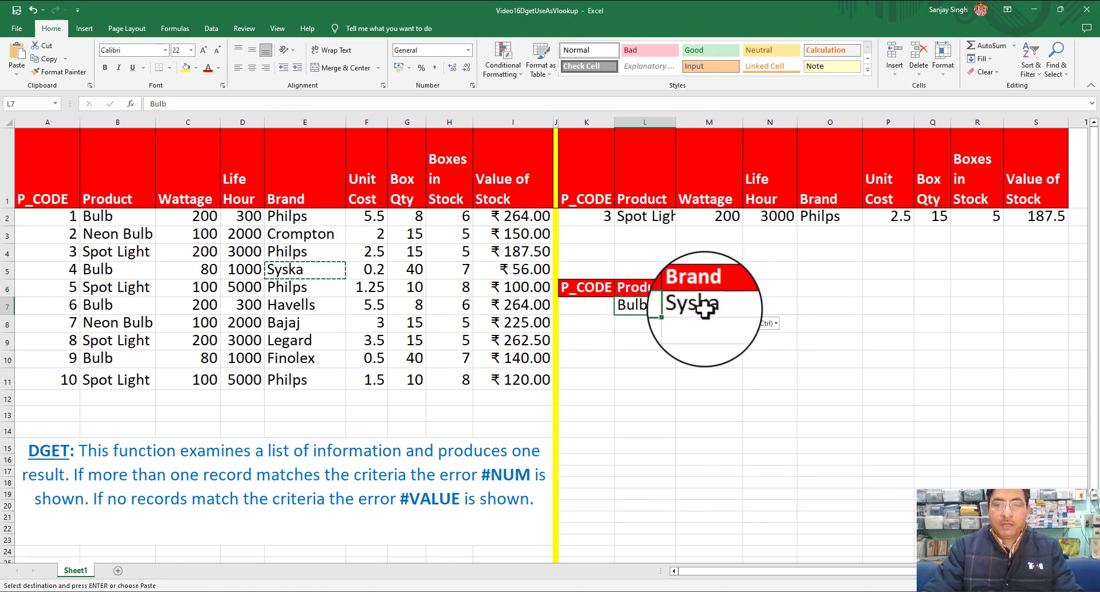
left_click(702, 307)
left_click(633, 311)
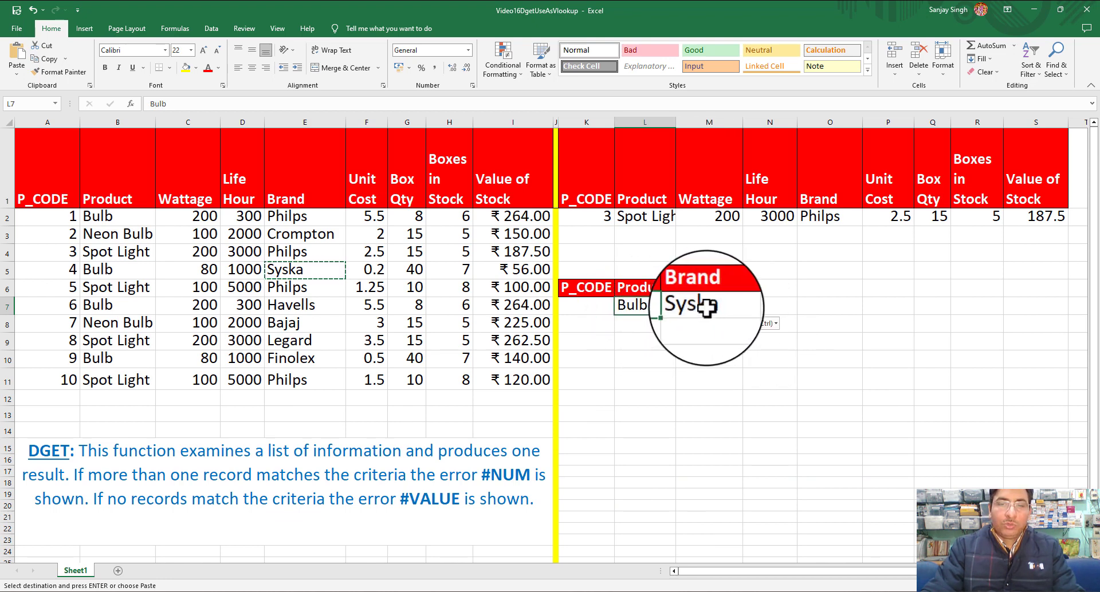
left_click(702, 307)
left_click(643, 307)
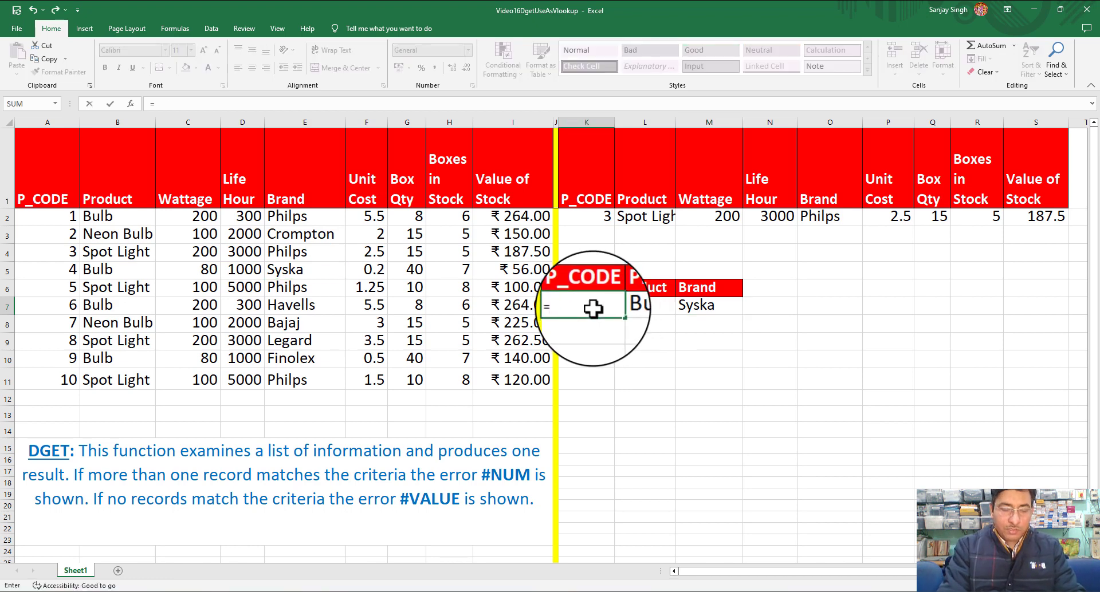
Enter =DGET(A1:I11,A1,L6:M7) in K7 to look up the P_CODE from the Product and Brand criteria
type("d")
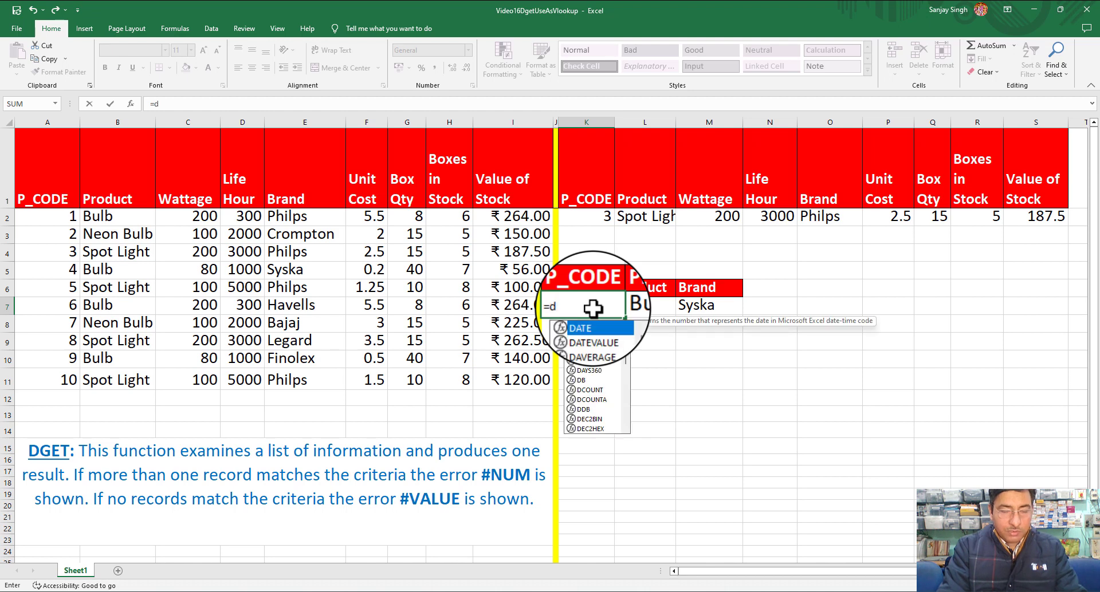
type("ge")
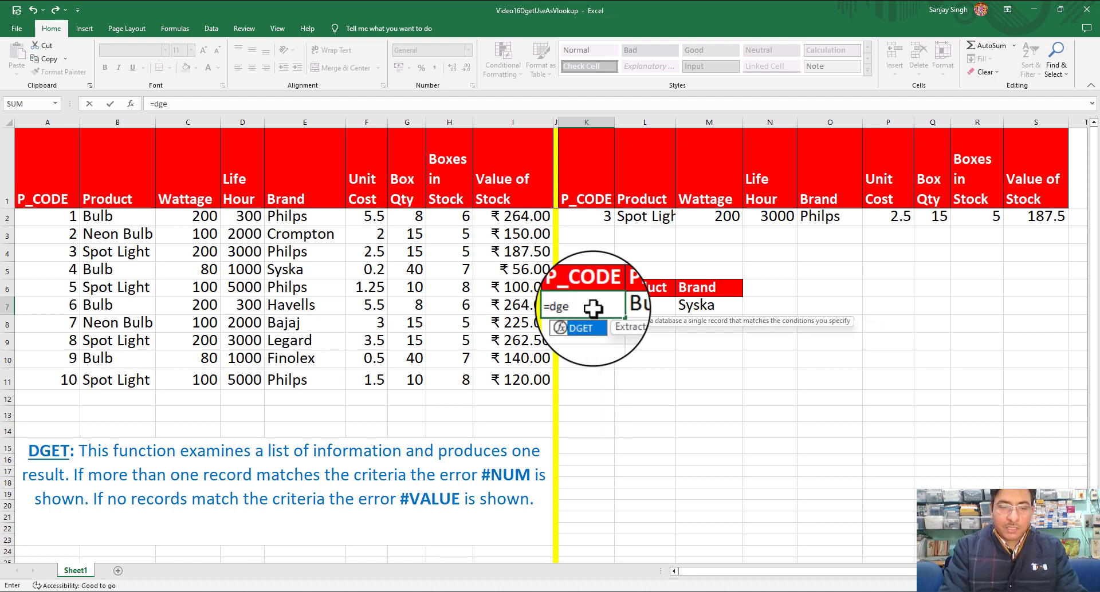
key("Tab")
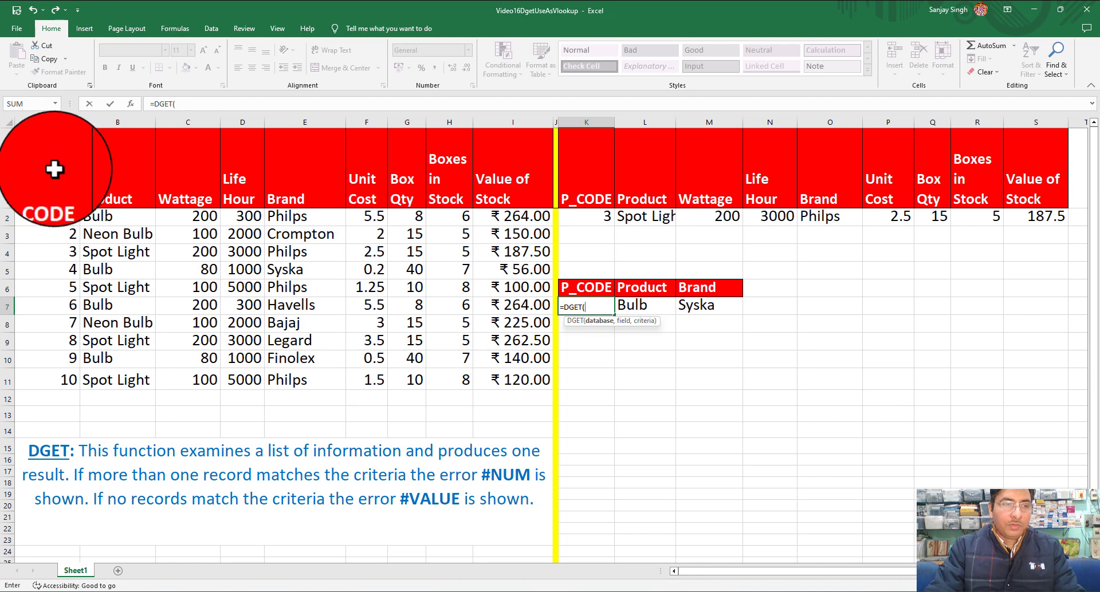
left_click_drag(55, 170, 517, 385)
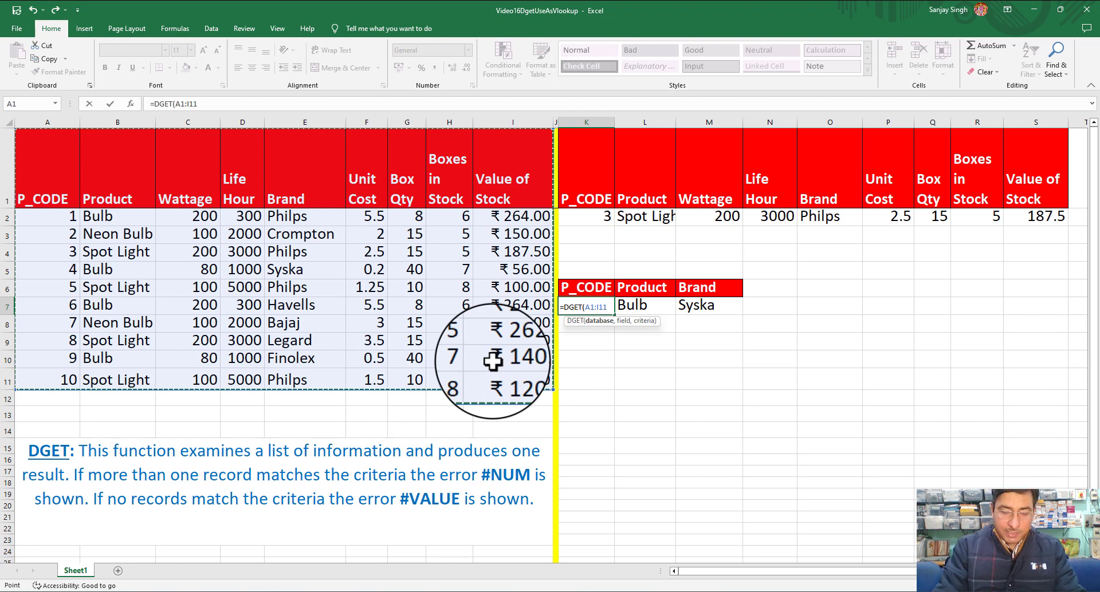
type(",")
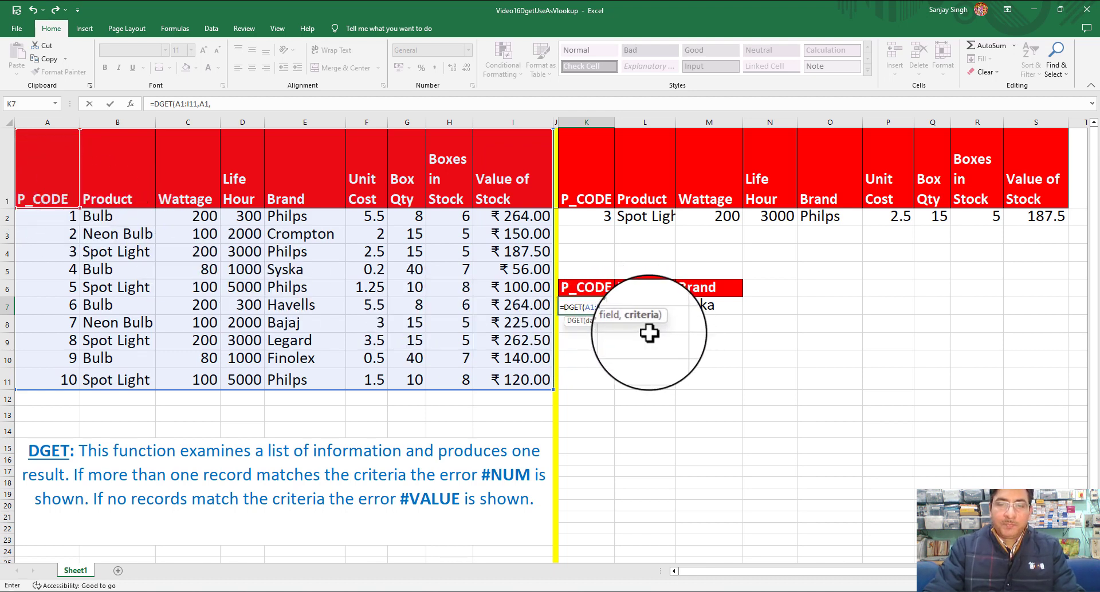
left_click_drag(639, 286, 704, 312)
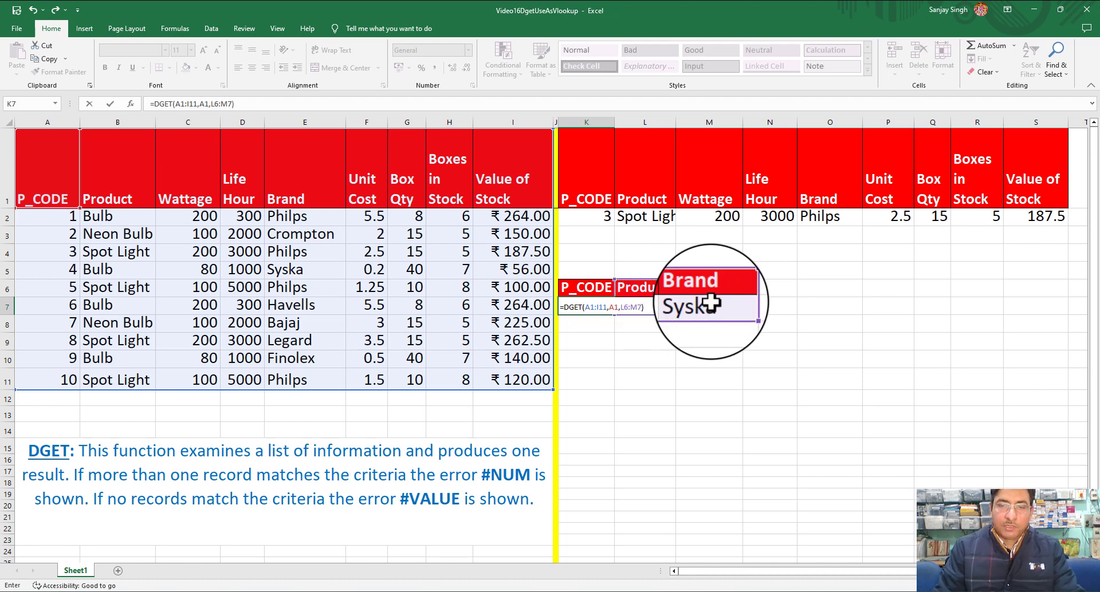
type(")")
key("Return")
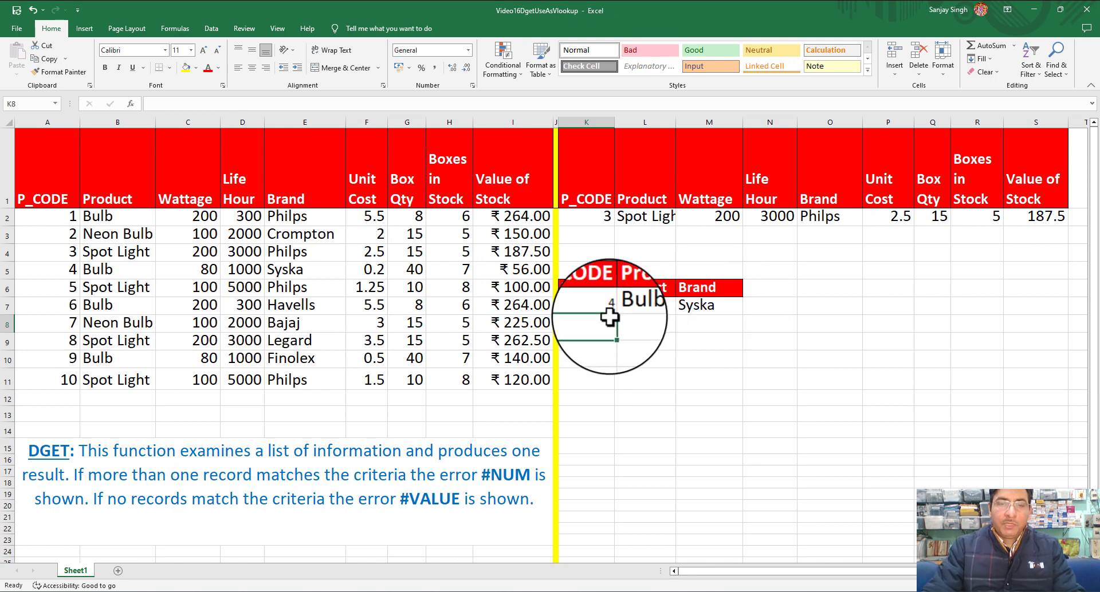
Copy the cell formatting of L7 onto the P_CODE formula cell K7
left_click(593, 308)
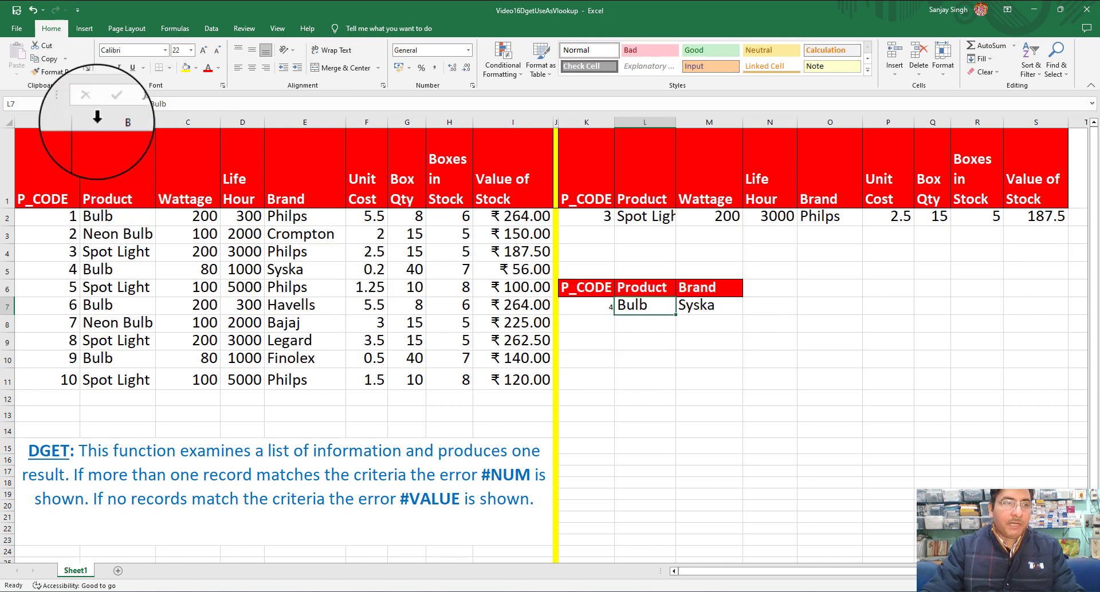
left_click(43, 70)
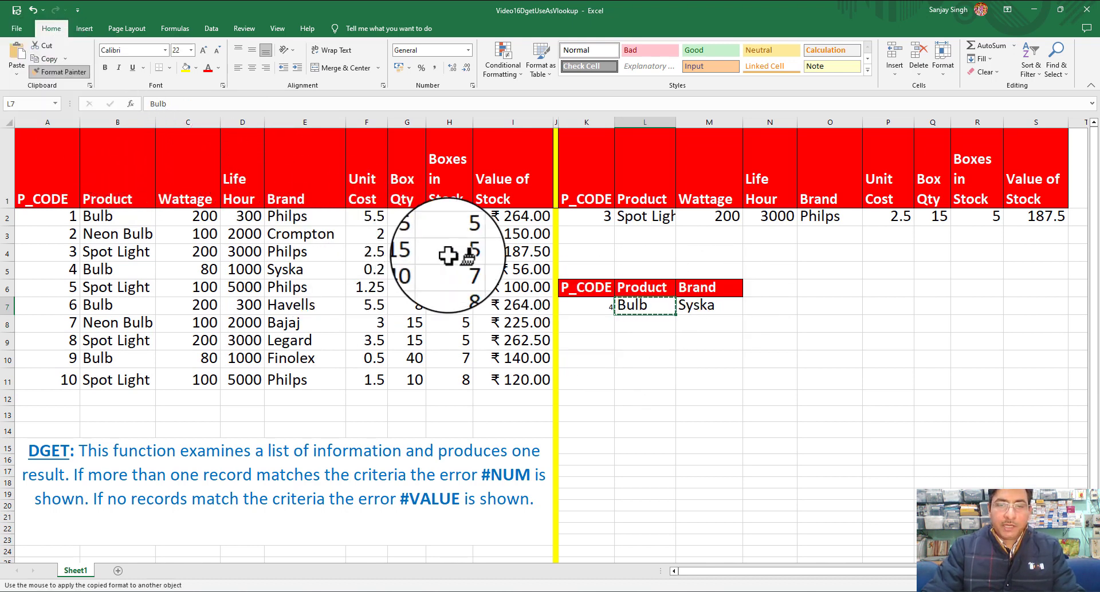
left_click(598, 307)
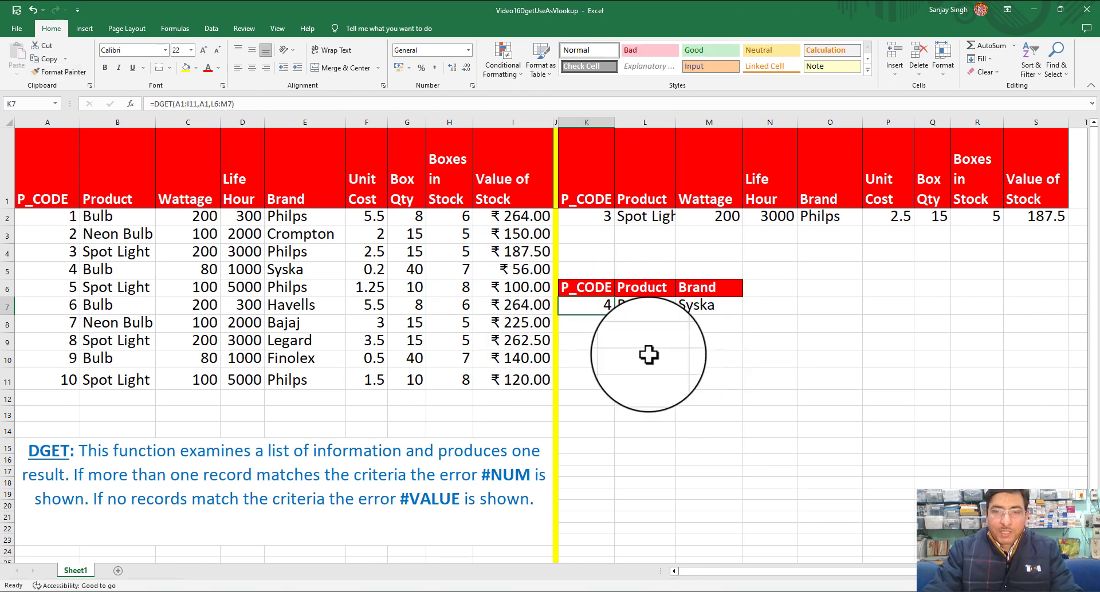
Check the lookup against the Product, Brand and P_CODE of the matching record in B5, E5 and A5
left_click(665, 308)
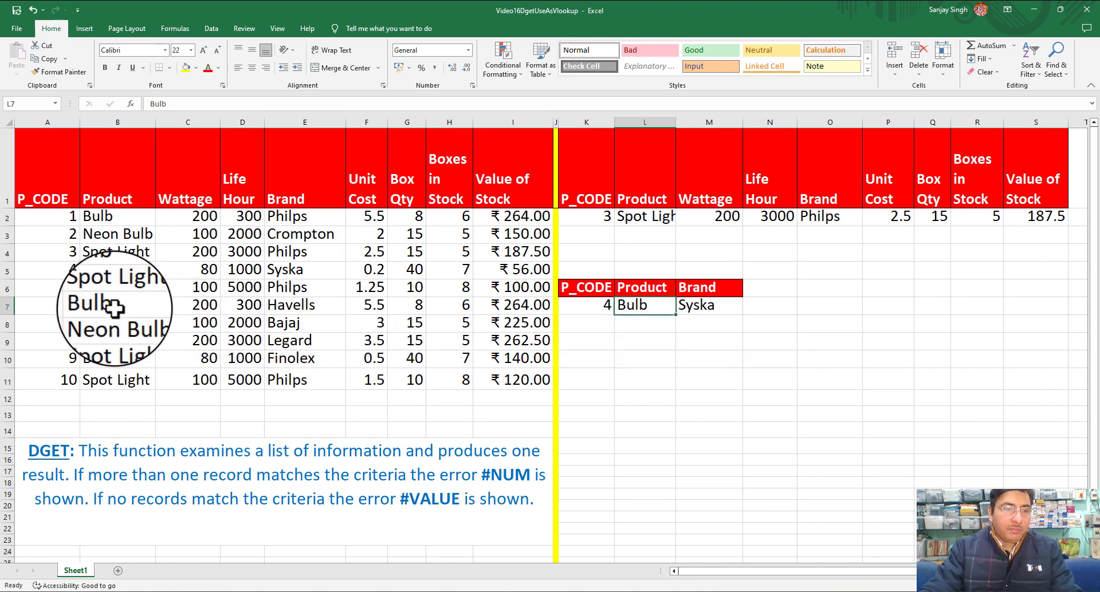
left_click(112, 269)
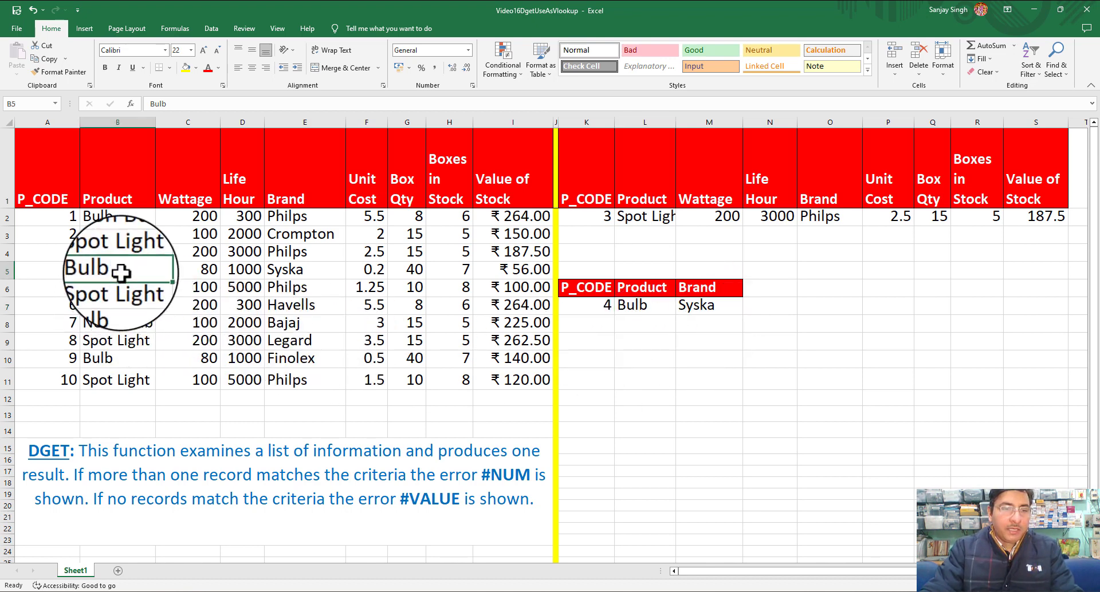
left_click(295, 269)
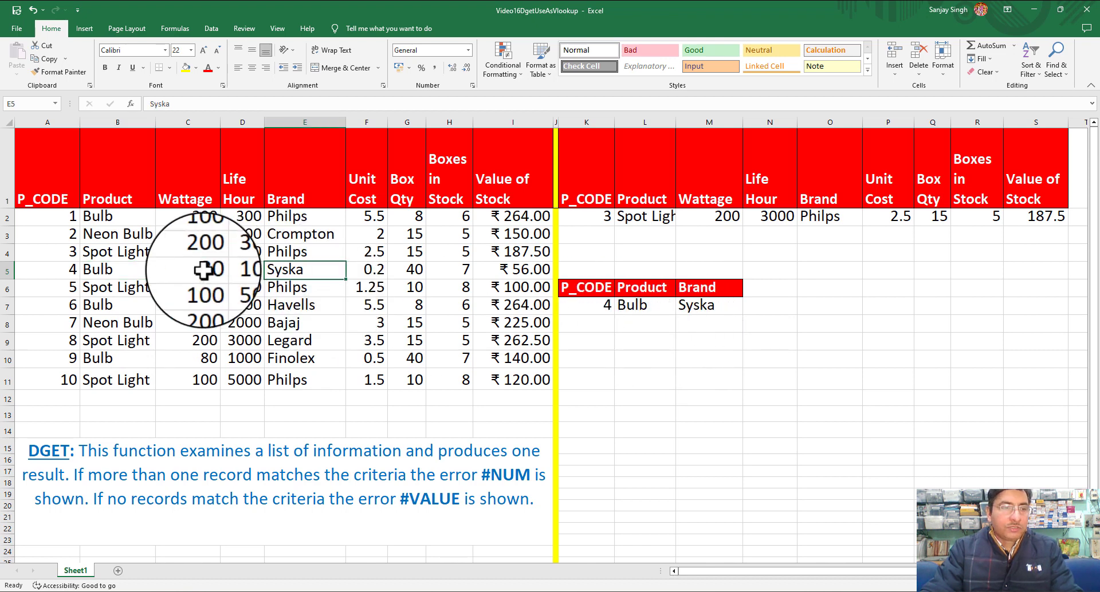
left_click(71, 273)
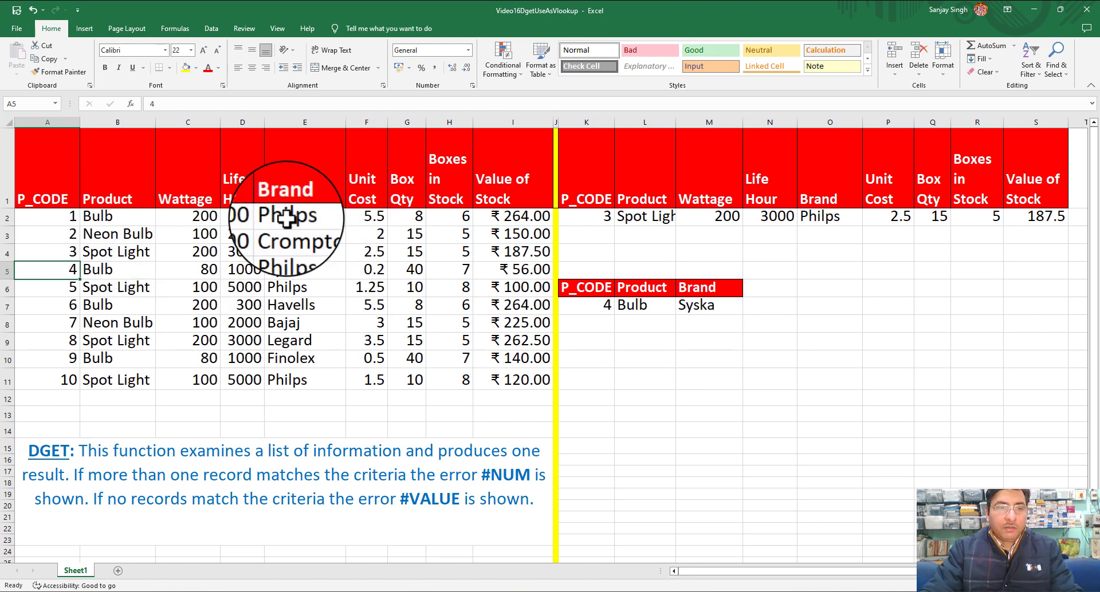
Set the Brand criterion in M7 to Philps and check the P_CODE returned in K7
left_click(709, 306)
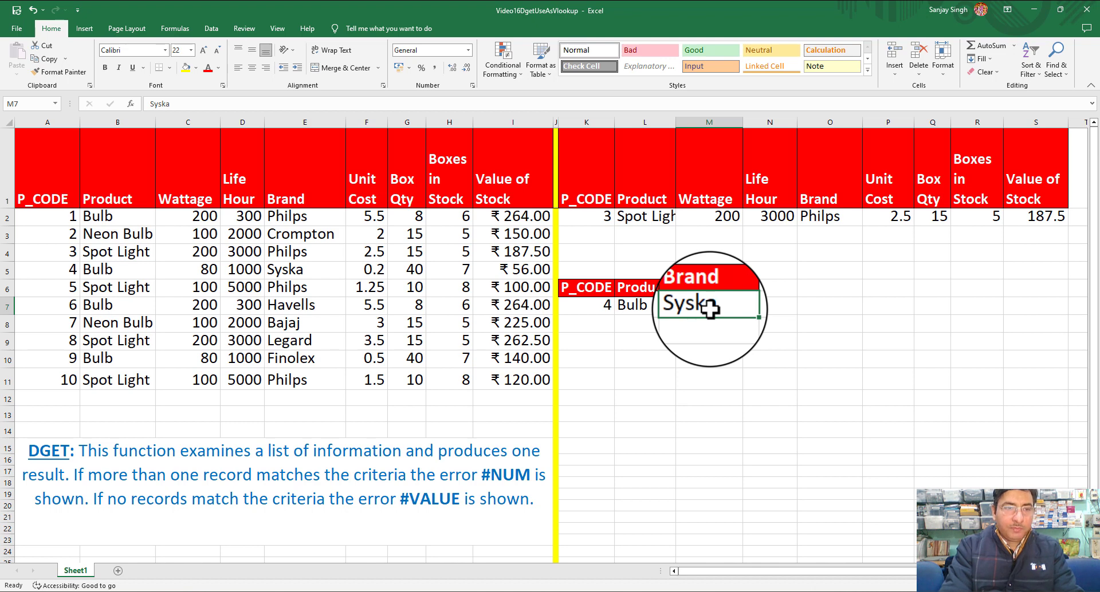
type("Philps")
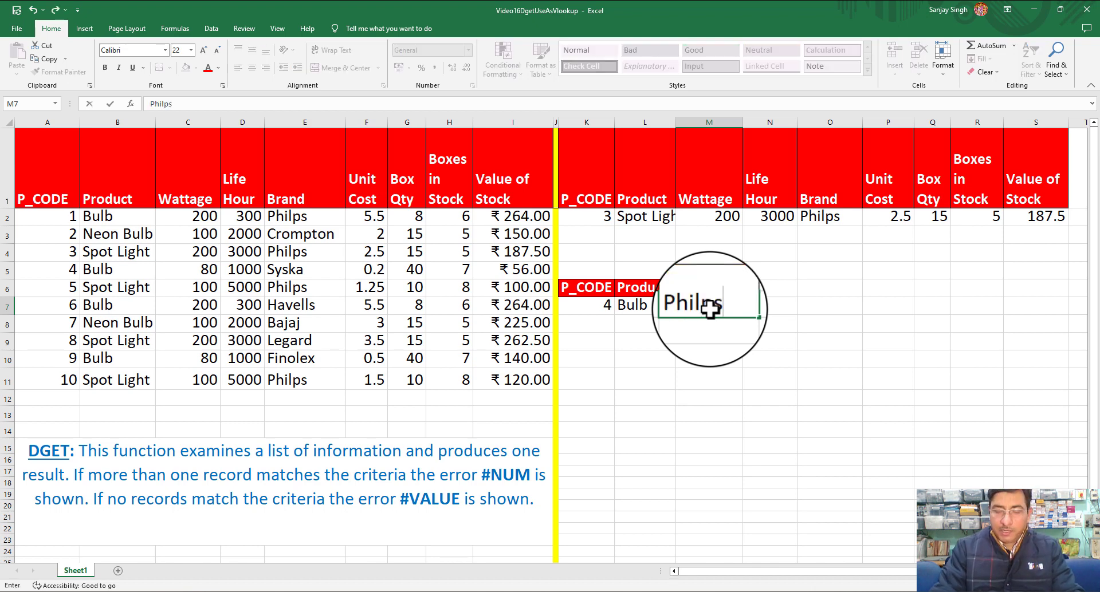
key("Return")
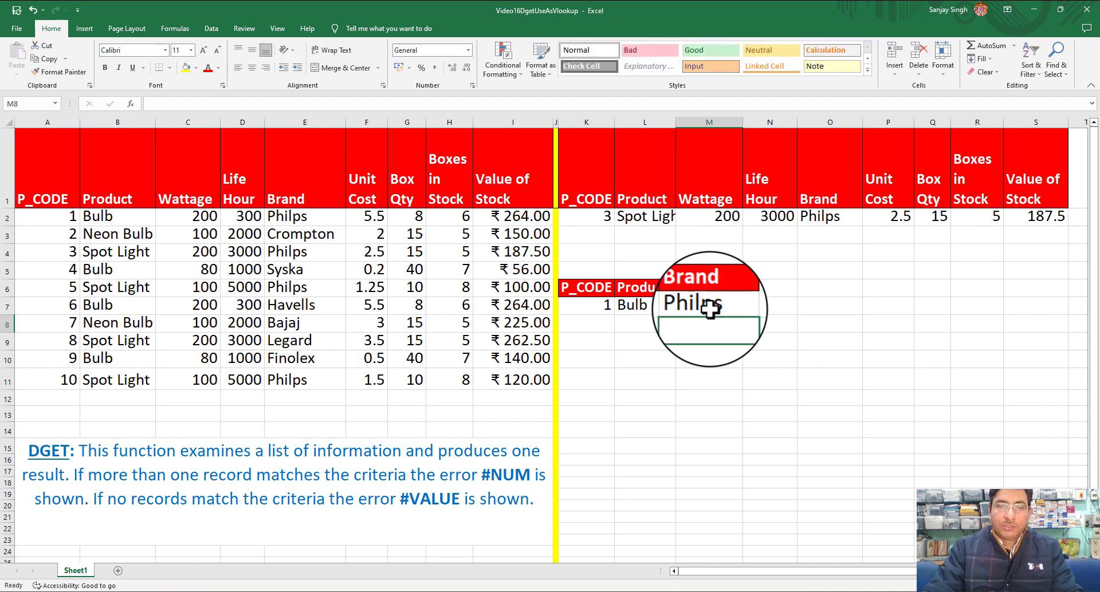
left_click(579, 308)
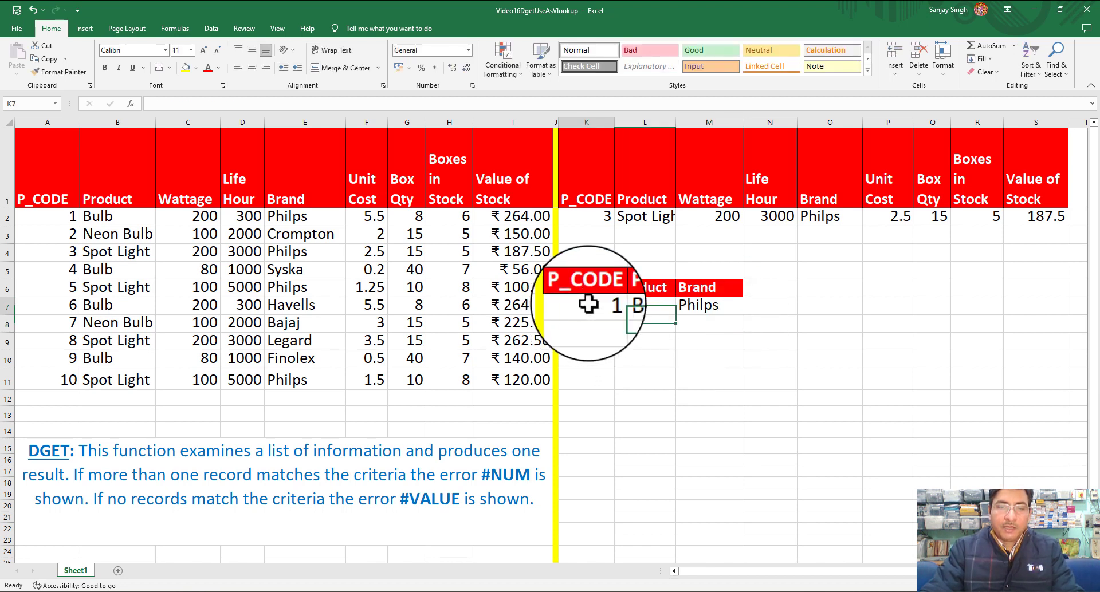
left_click(642, 302)
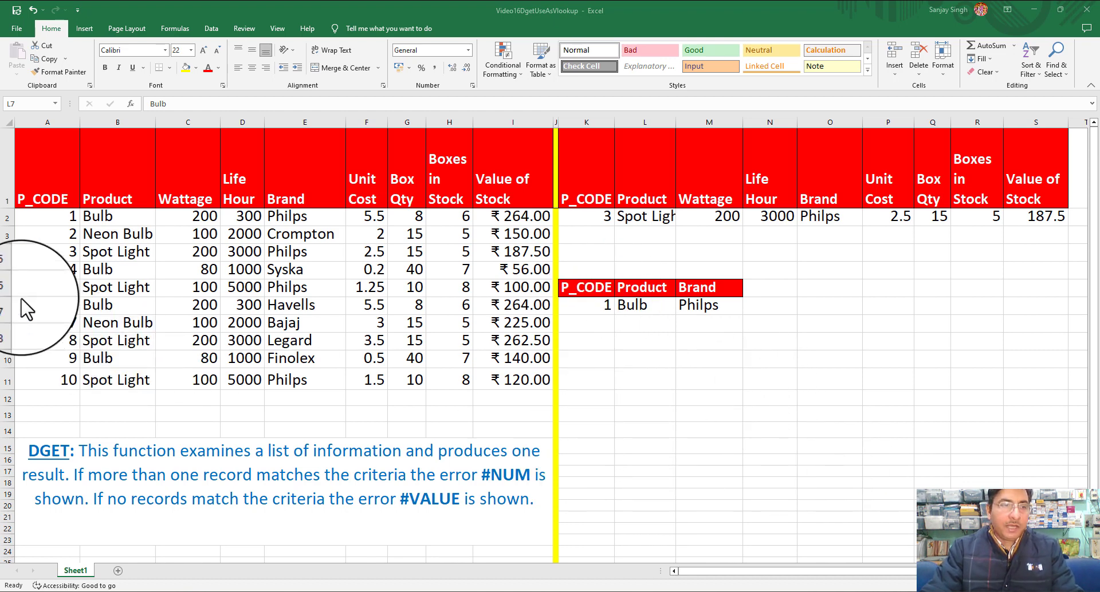
Set the P_CODE in A7 of the product list to 2, duplicating the code in A3
left_click(599, 216)
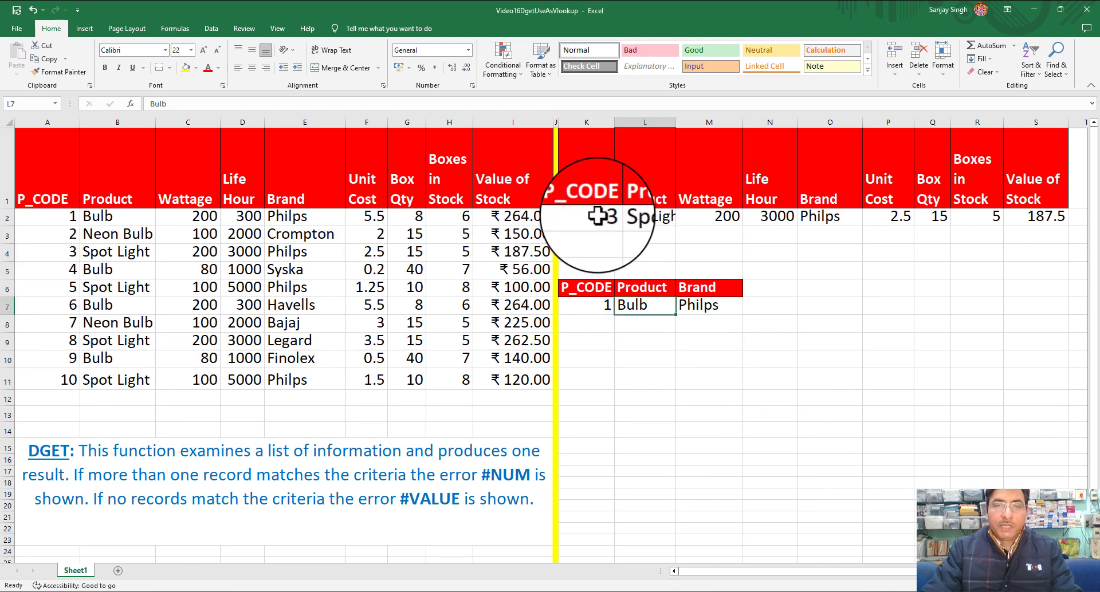
left_click(599, 216)
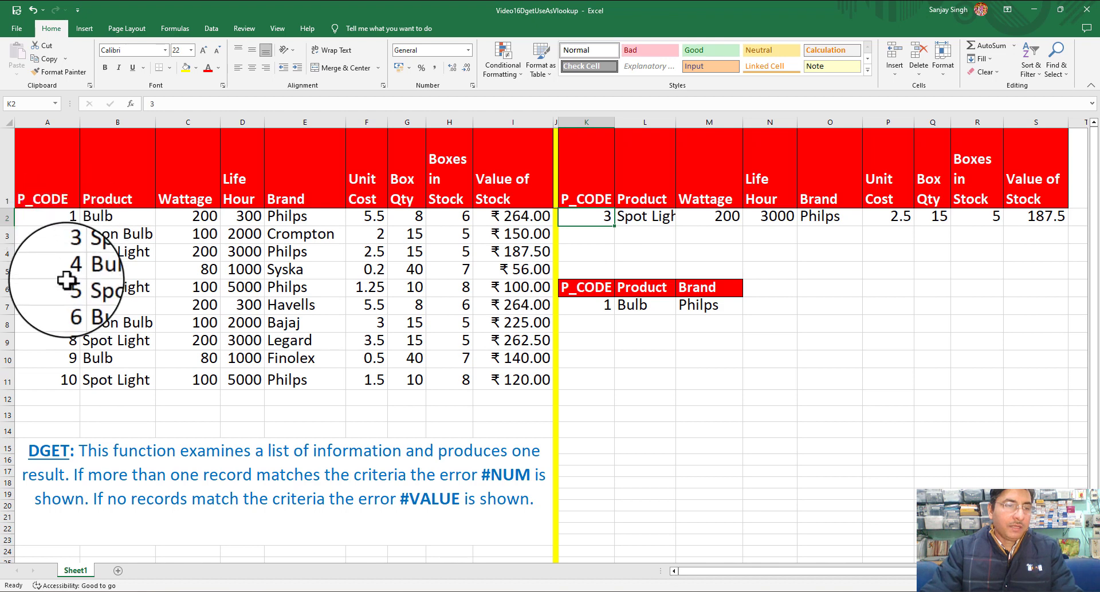
left_click(67, 306)
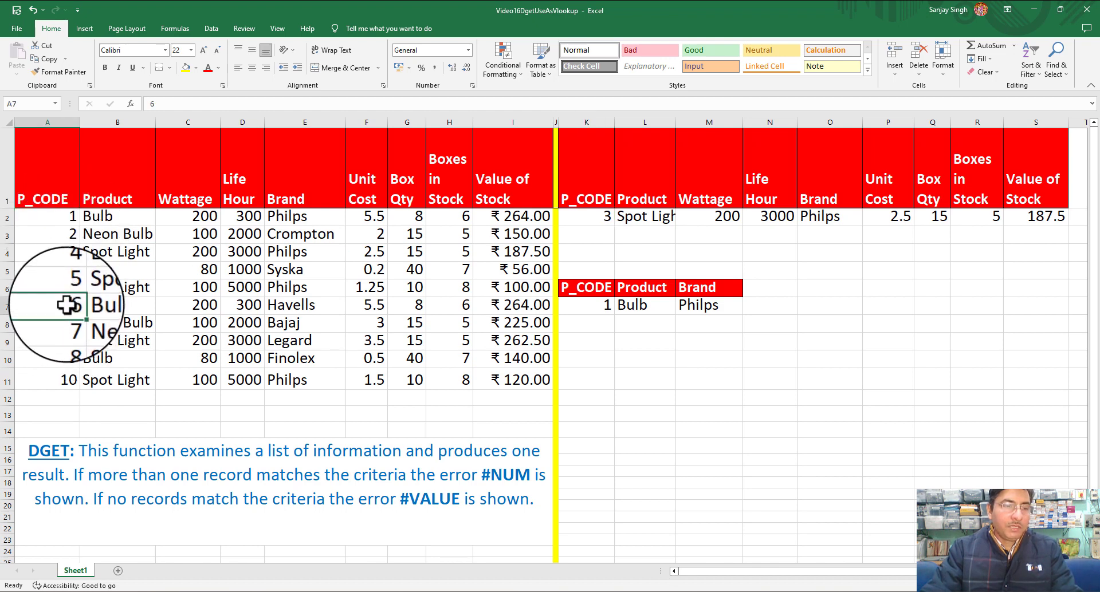
type("2")
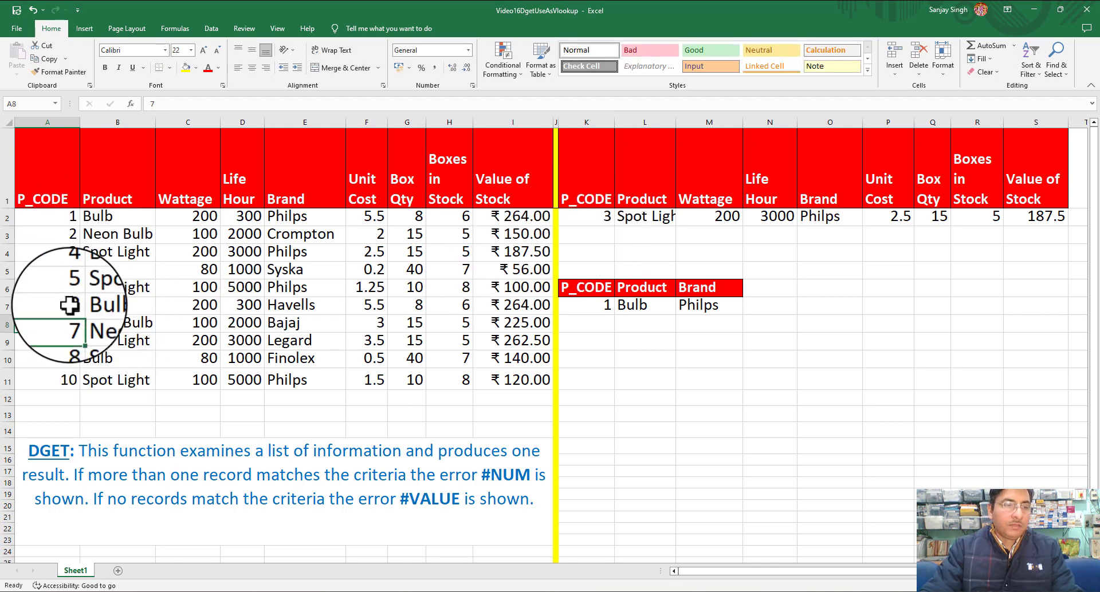
left_click(69, 234)
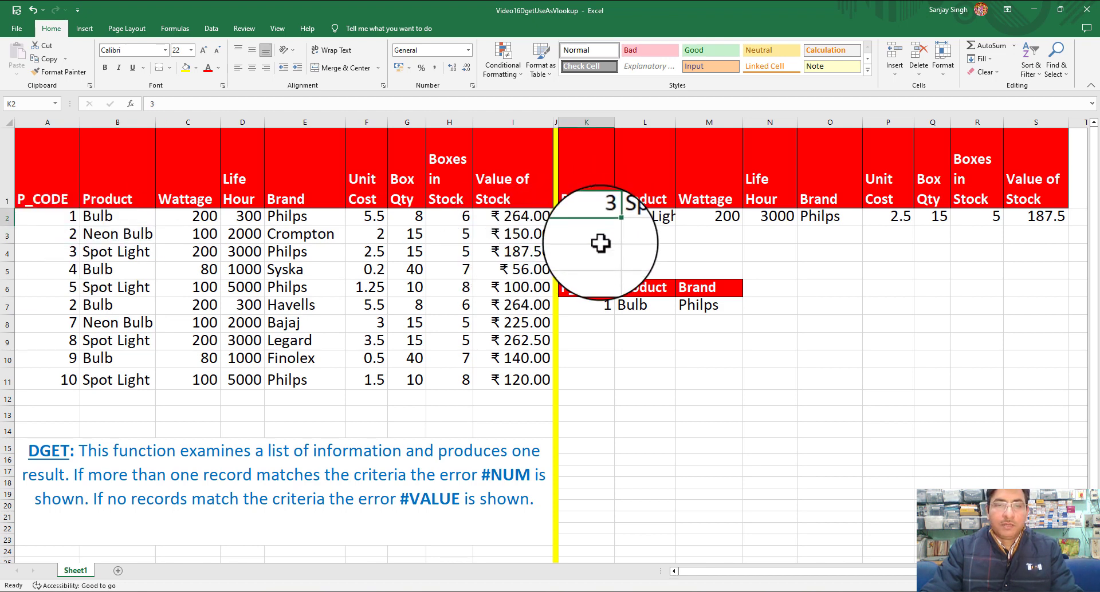
Set the lookup P_CODE in K2 to 2 and inspect the Product formula in L2
type("2")
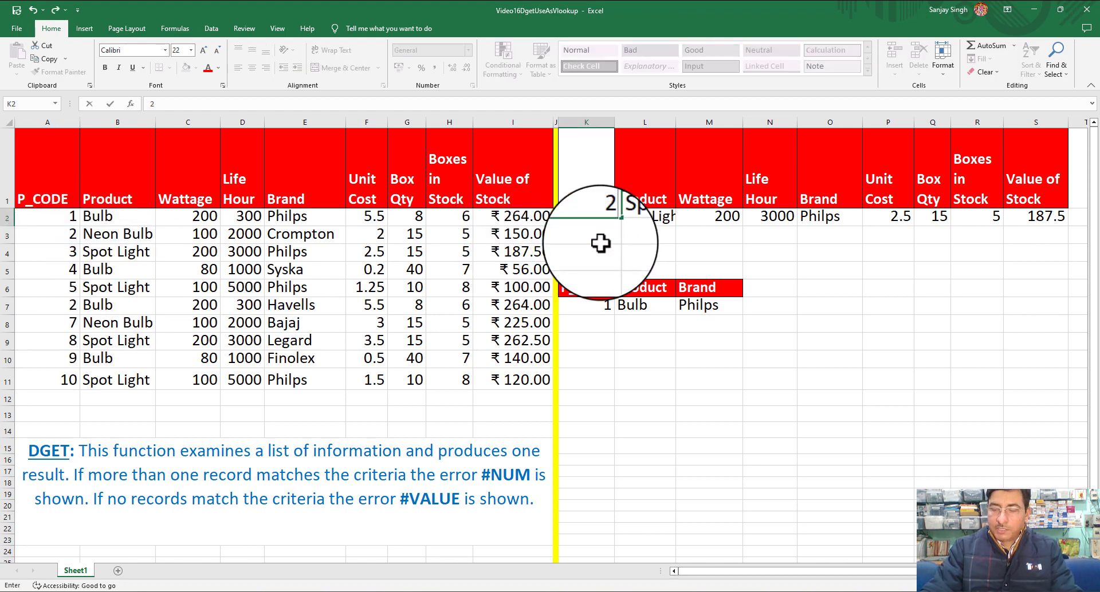
key("Return")
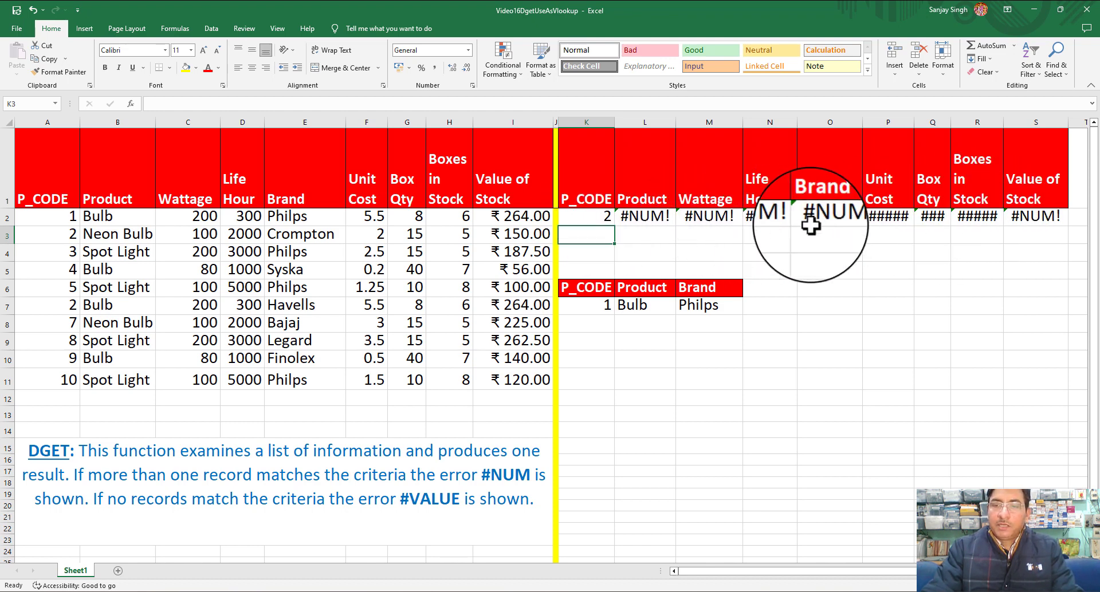
left_click(639, 218)
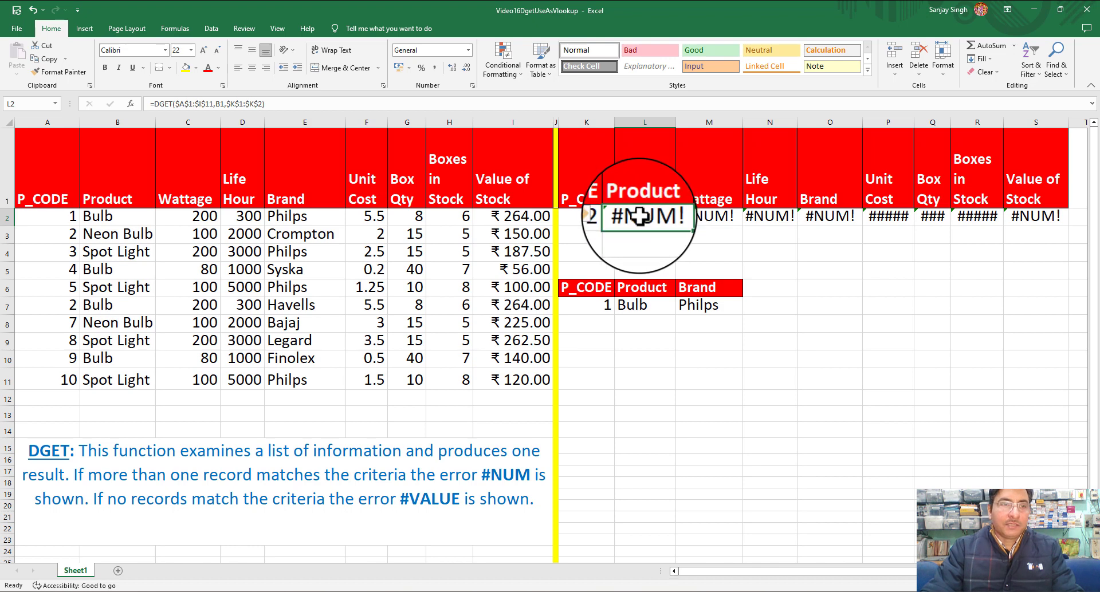
Wrap the Product formula in L2 in IFERROR with the fallback "Duplicate value found" and fill it across to S2
left_click(153, 105)
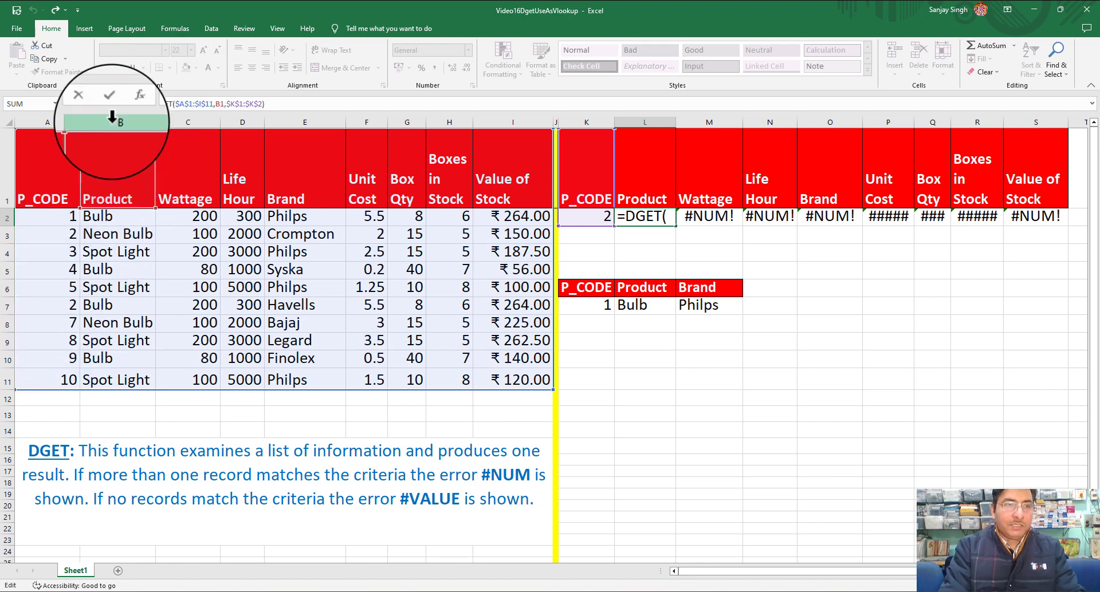
type("if")
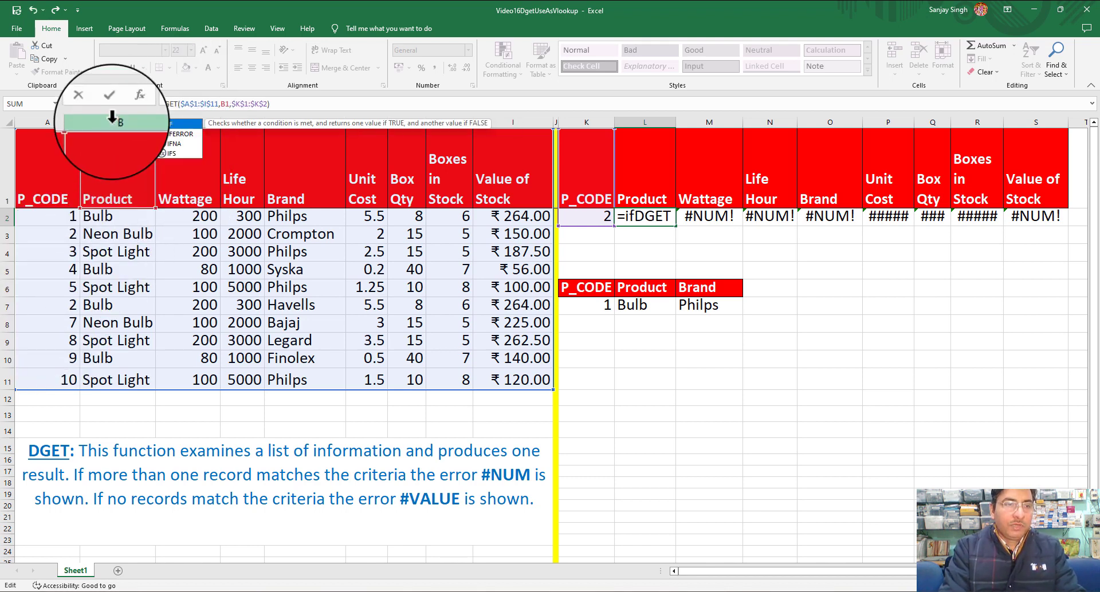
key("Down")
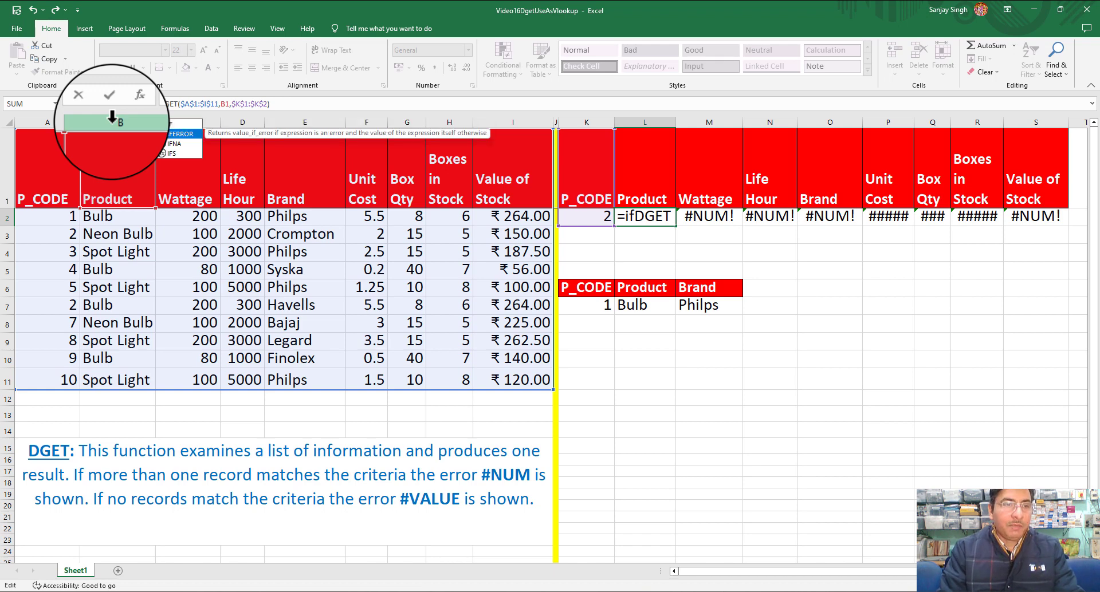
key("Tab")
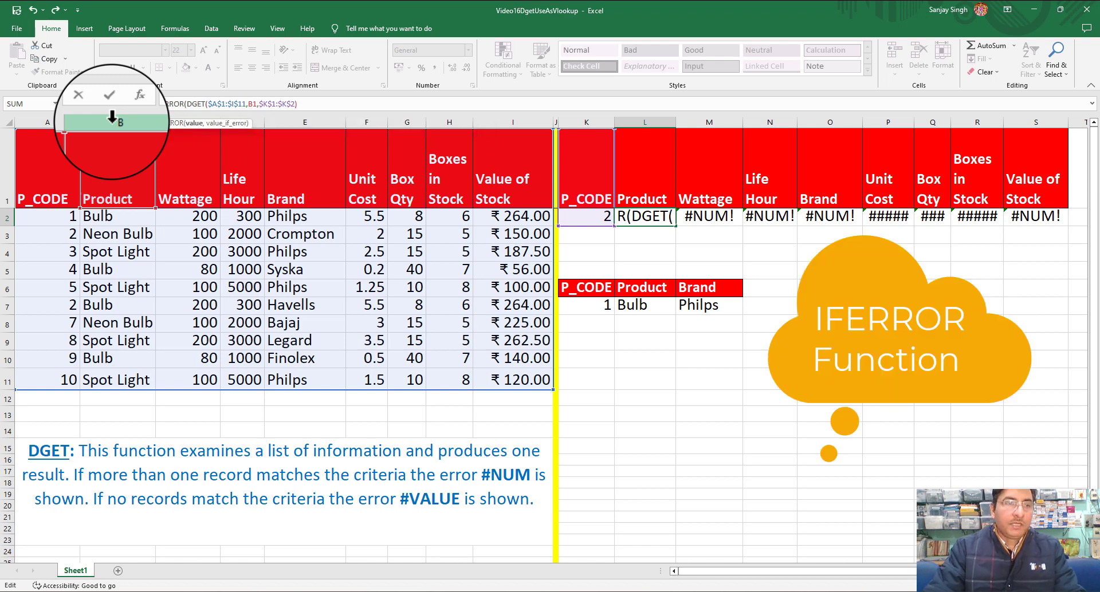
left_click(301, 107)
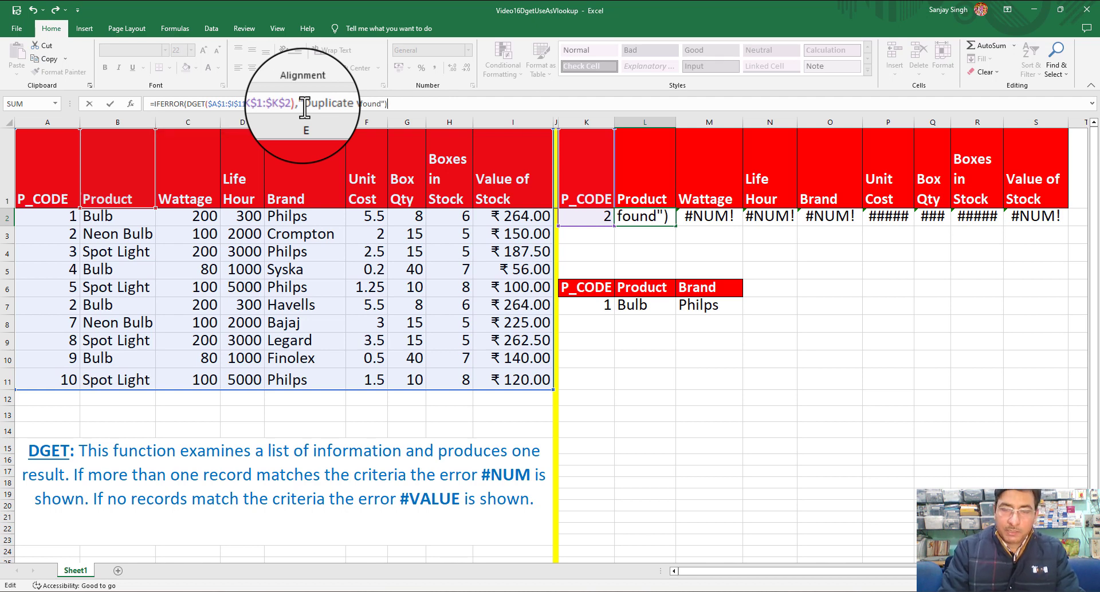
key("Return")
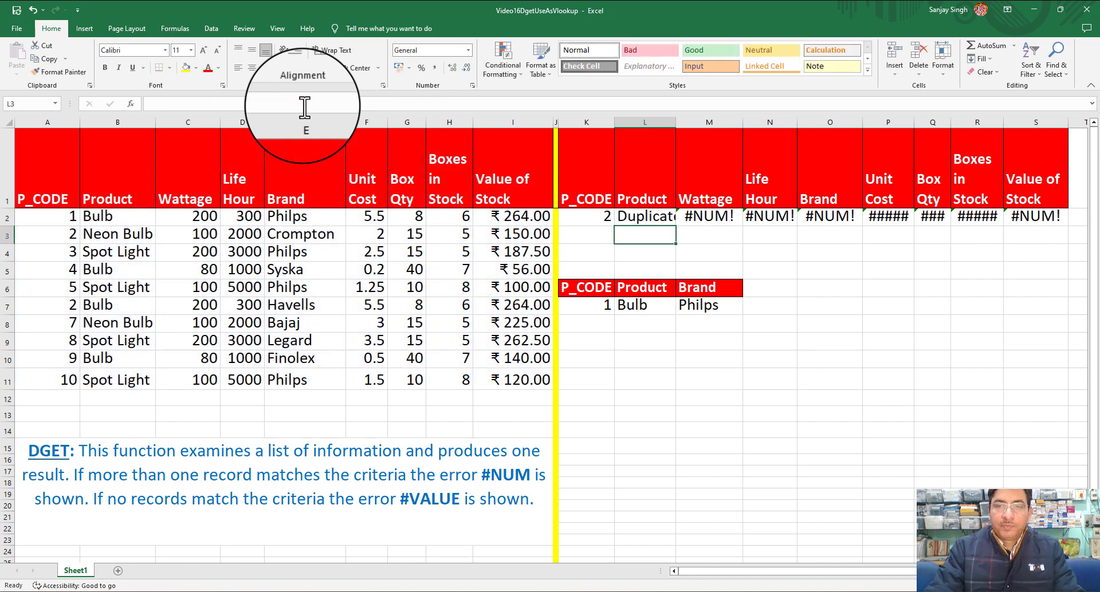
left_click(641, 223)
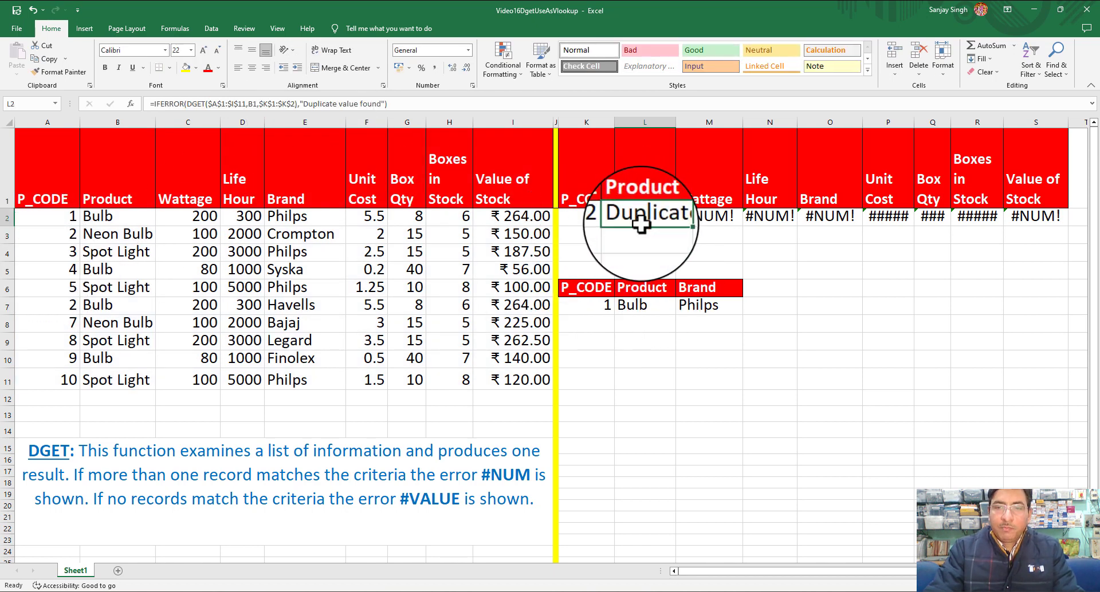
left_click_drag(693, 227, 1052, 219)
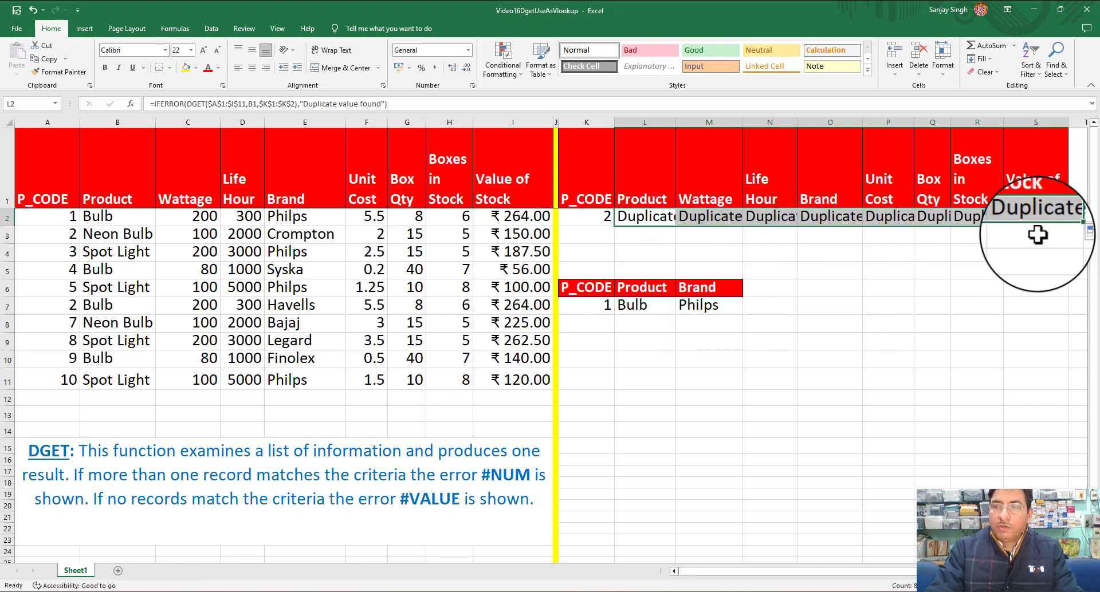
Test the lookup by setting the P_CODE in K2 to 1 and then back to the duplicated code 2
left_click(598, 217)
type("1")
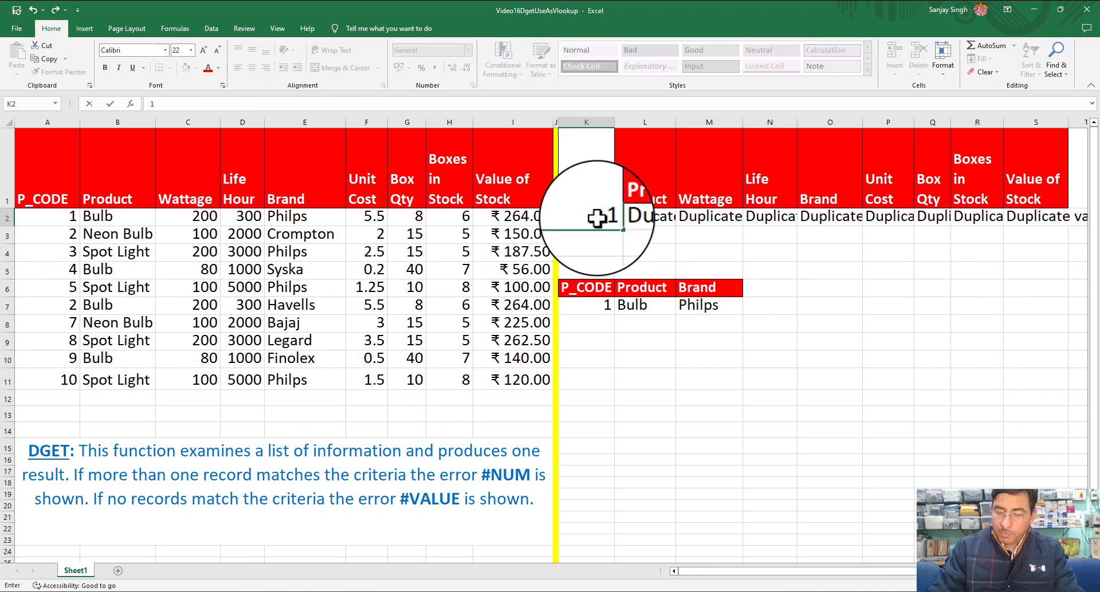
key("Return")
left_click(598, 218)
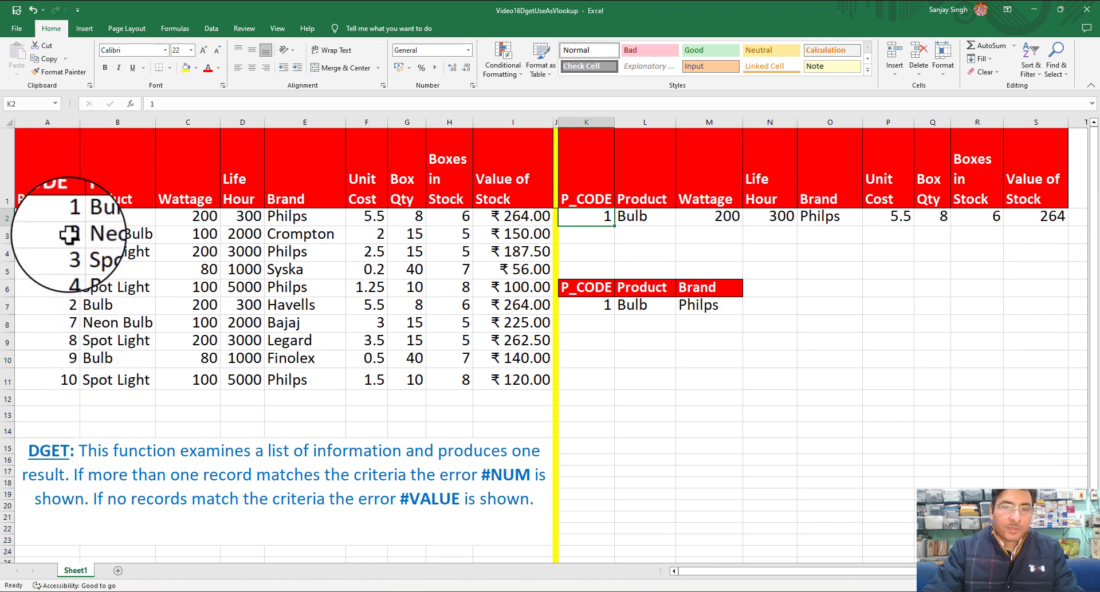
type("2")
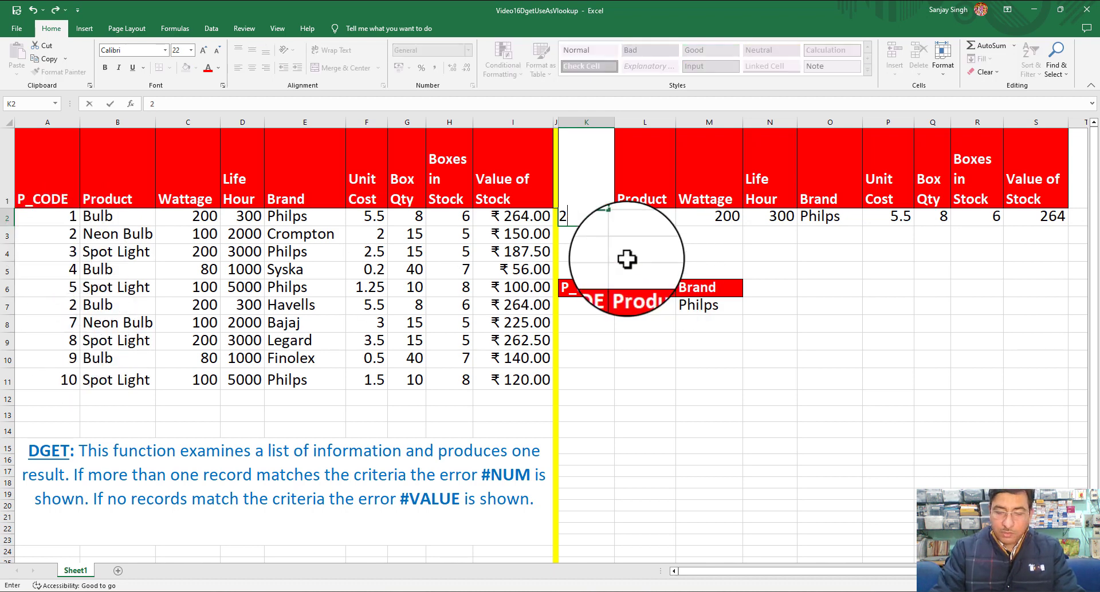
key("Return")
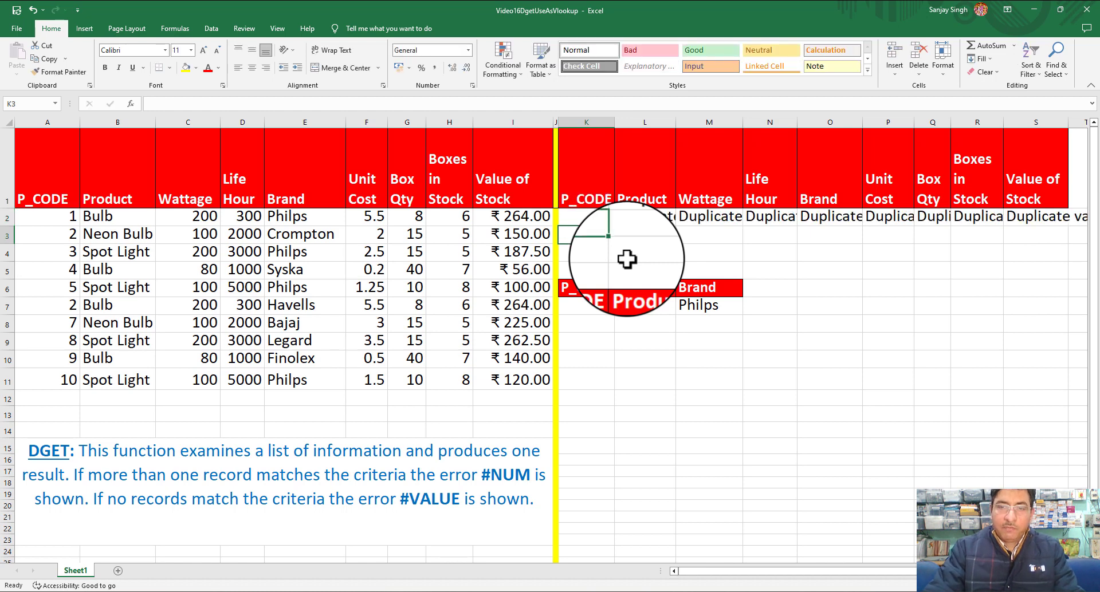
Set the P_CODE of the Havells bulb in A7 to 6 to remove the duplicate code
left_click(71, 307)
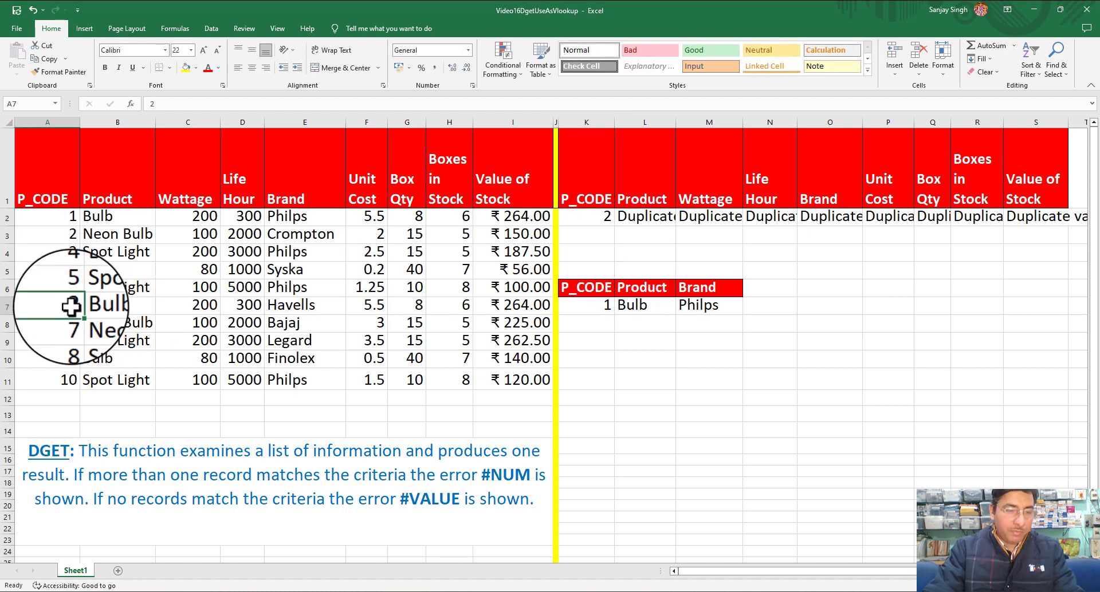
type("6")
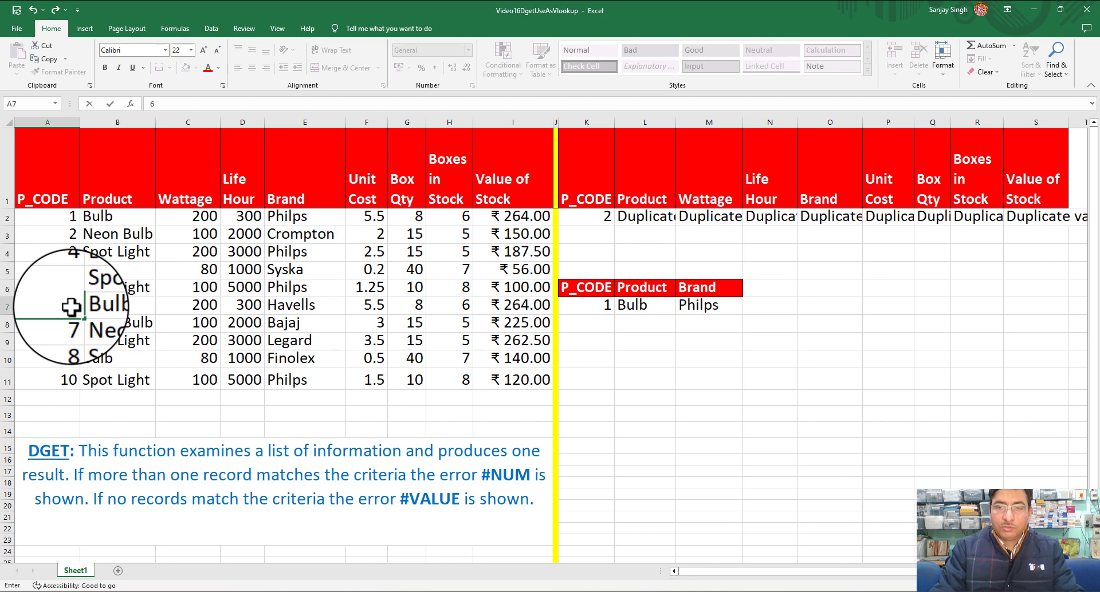
key("Return")
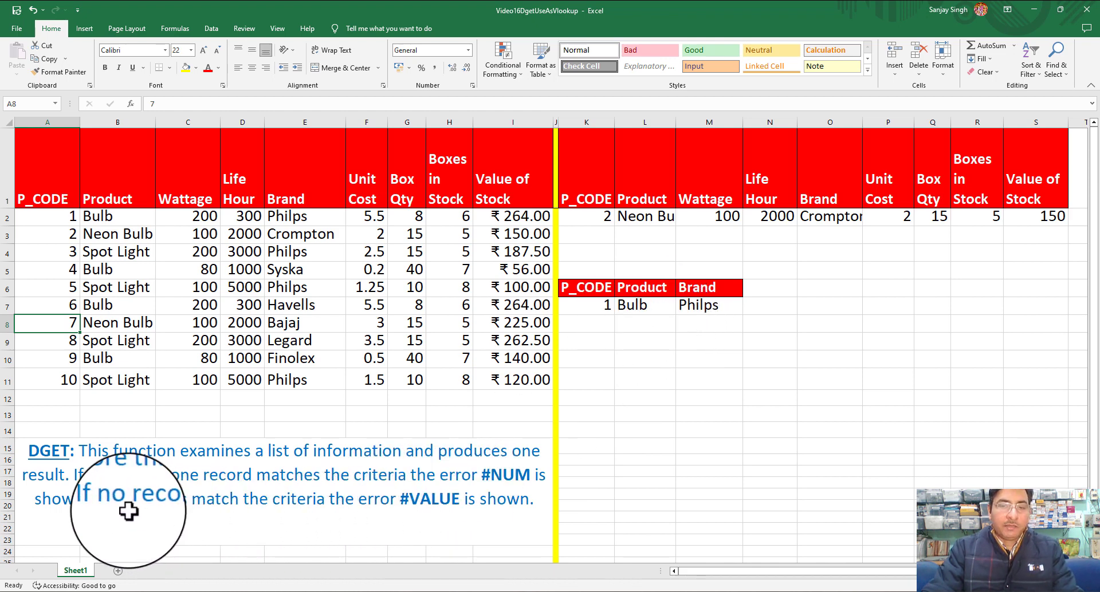
Set the Brand criterion in M7 to Abc, a brand missing from the list, and check the P_CODE formula's response
left_click(643, 308)
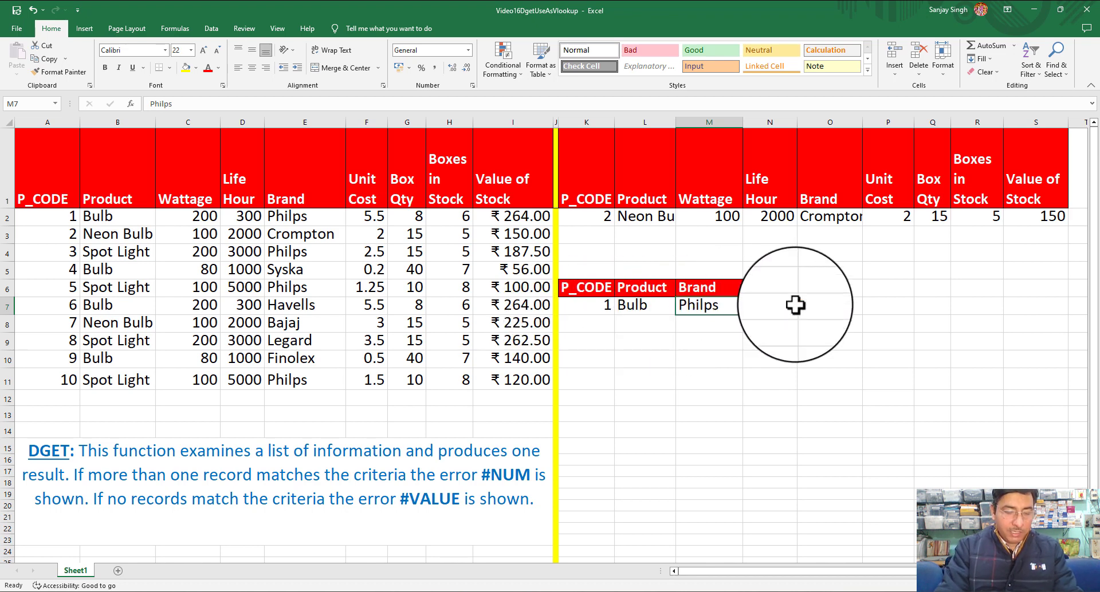
type("A")
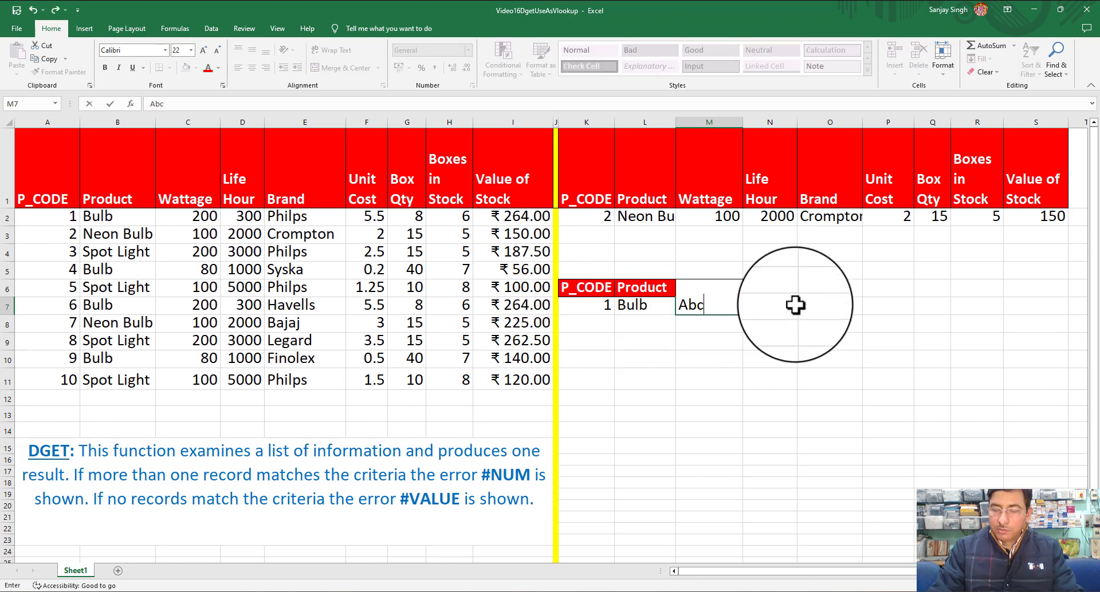
type("bc")
key("Return")
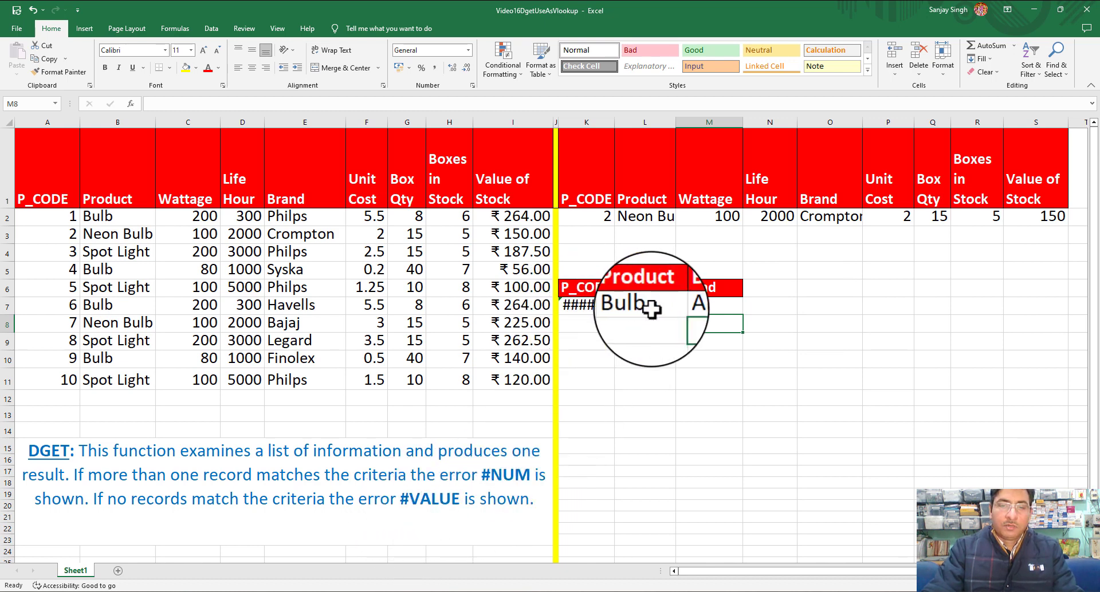
left_click(692, 305)
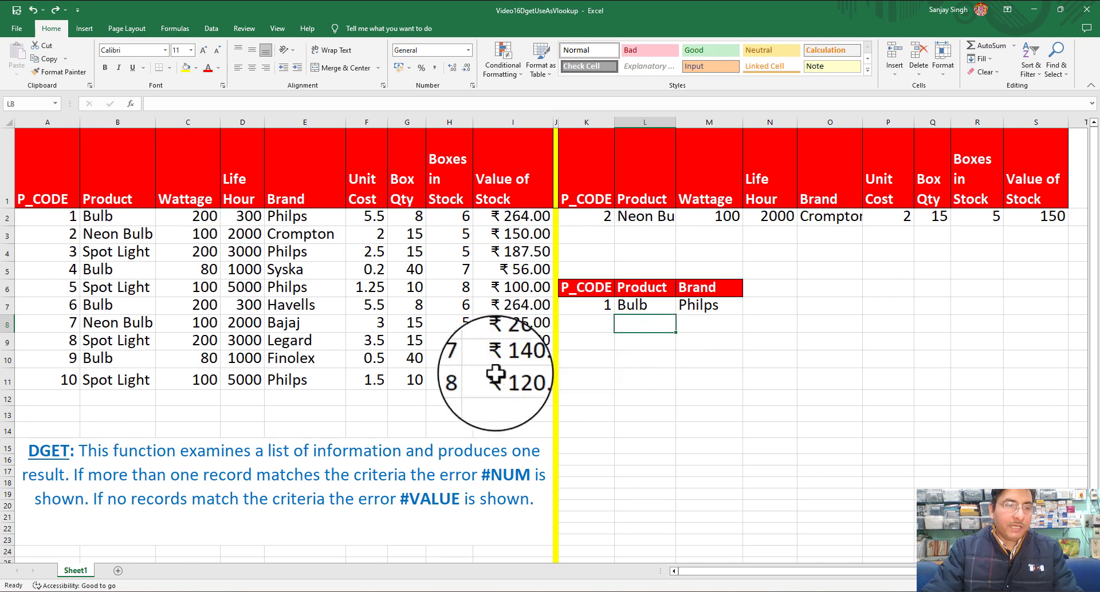
Add a second criteria row by copying Spot Light from B9 into L8 and entering the Brand Legard in M8
left_click(118, 342)
right_click(119, 342)
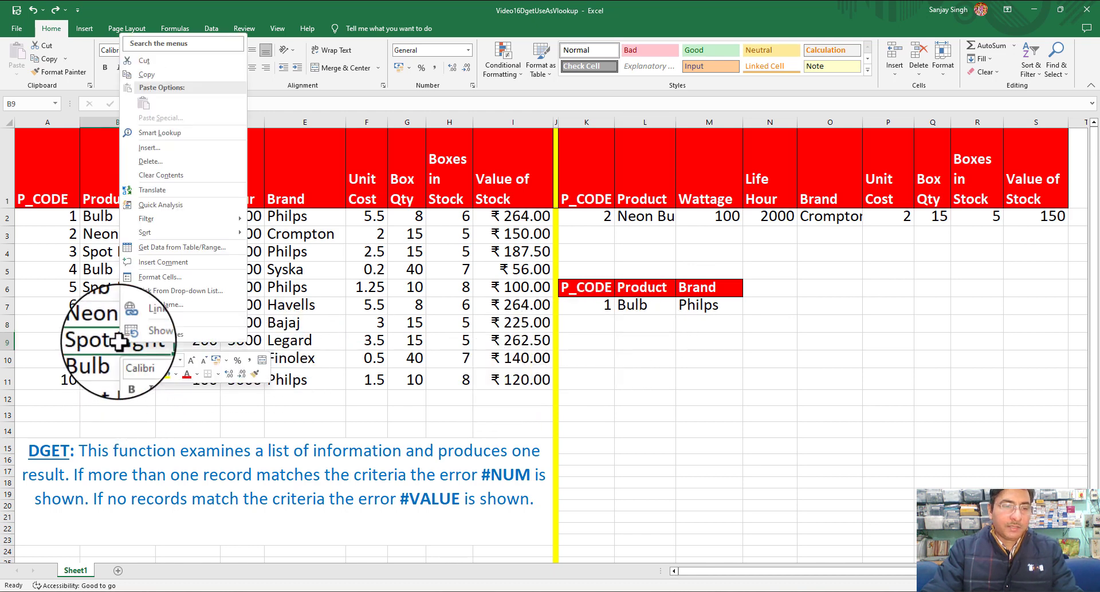
left_click(147, 73)
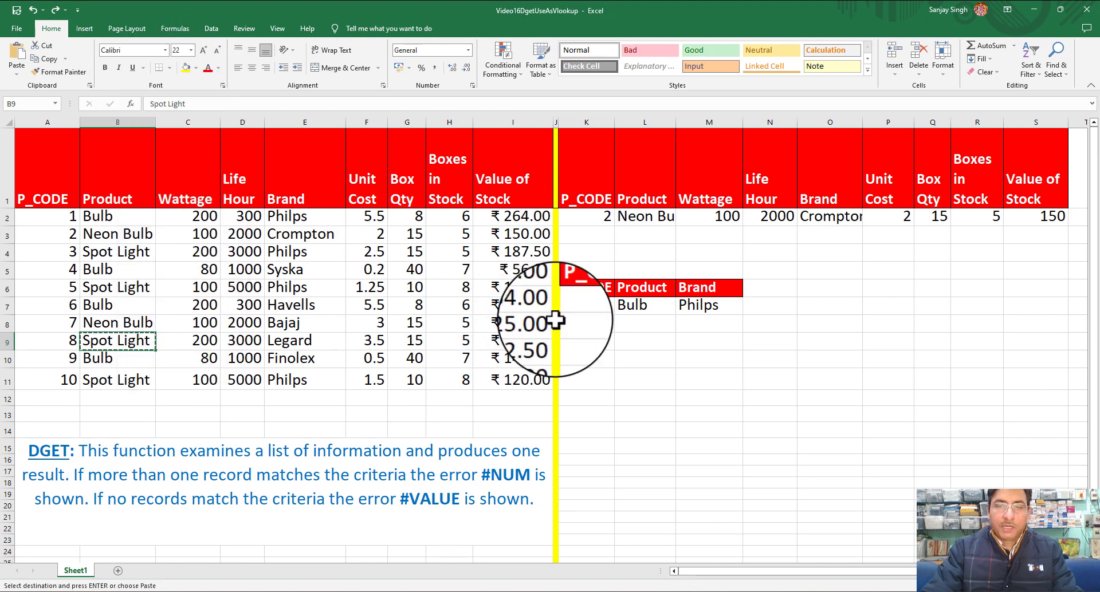
left_click(634, 324)
right_click(634, 325)
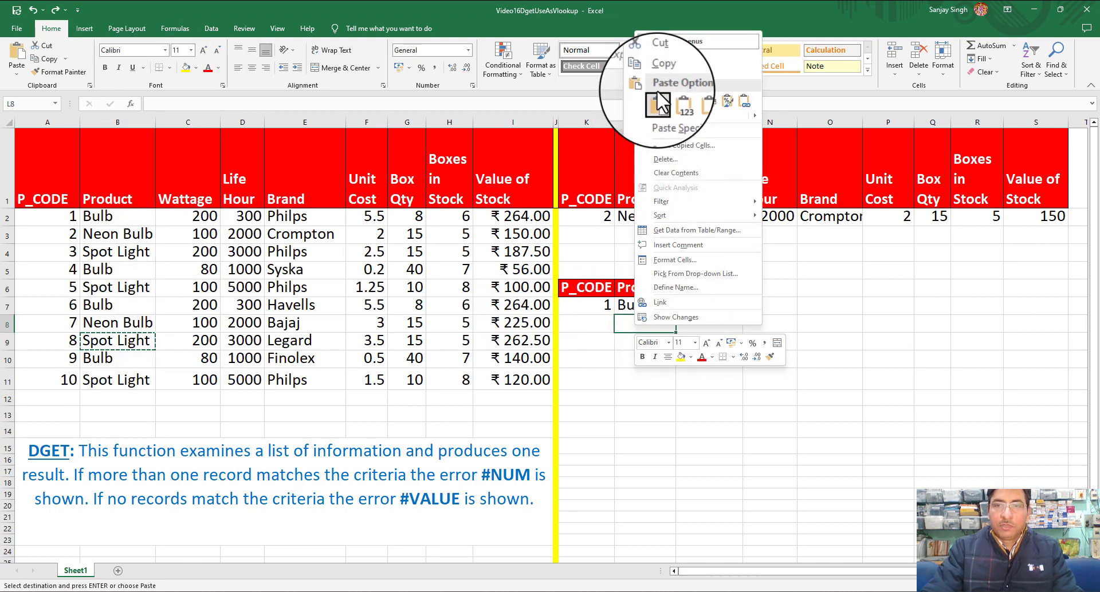
left_click(635, 86)
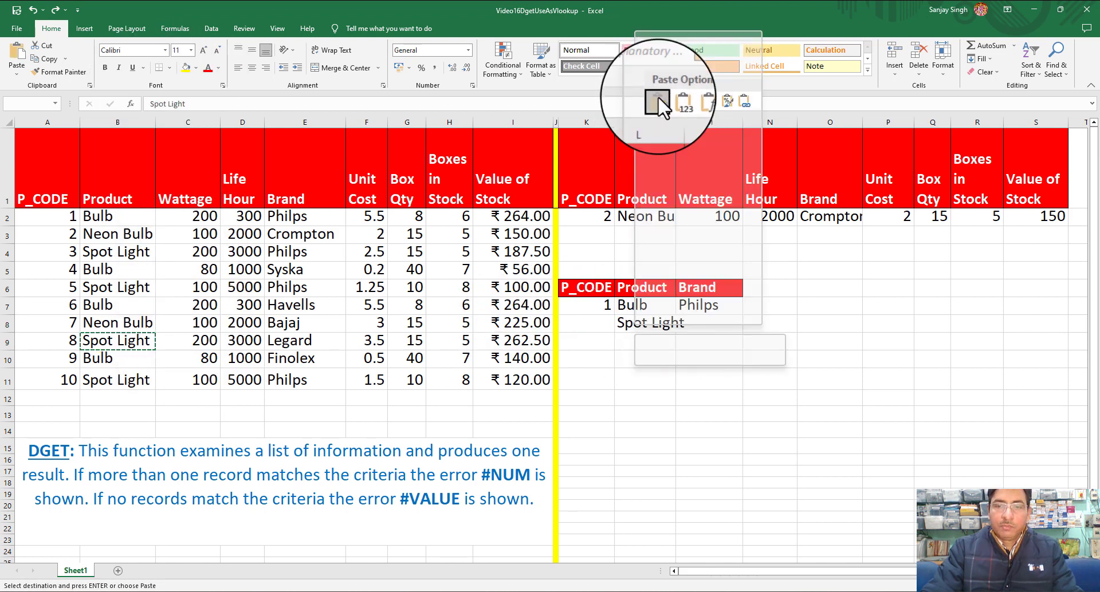
left_click(709, 324)
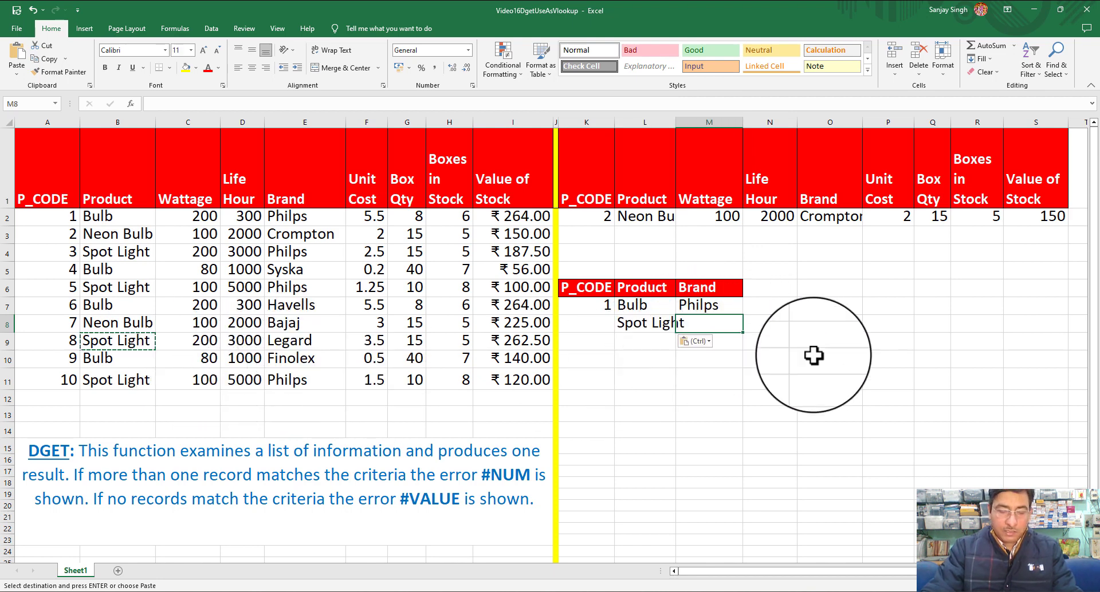
type("Legard")
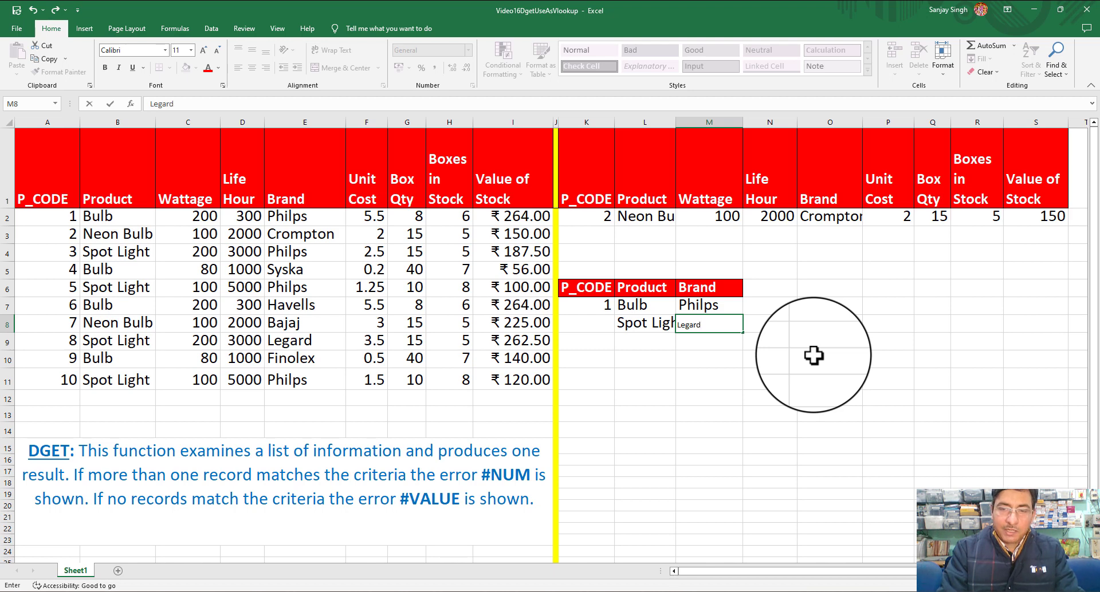
key("Return")
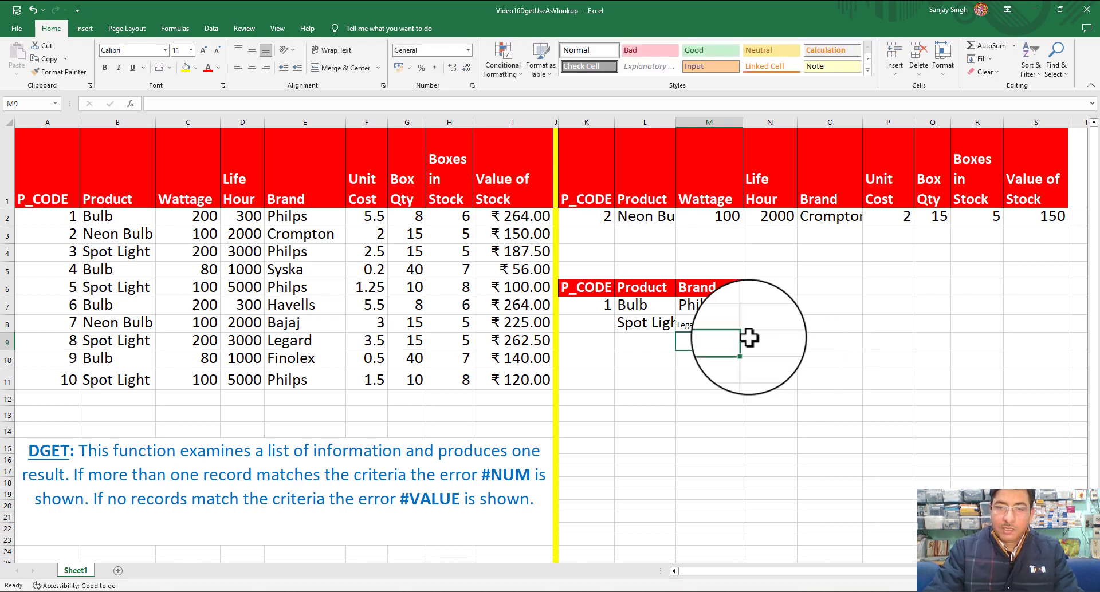
Copy the cell formatting of the Brand criterion in M7 to M8
left_click(710, 309)
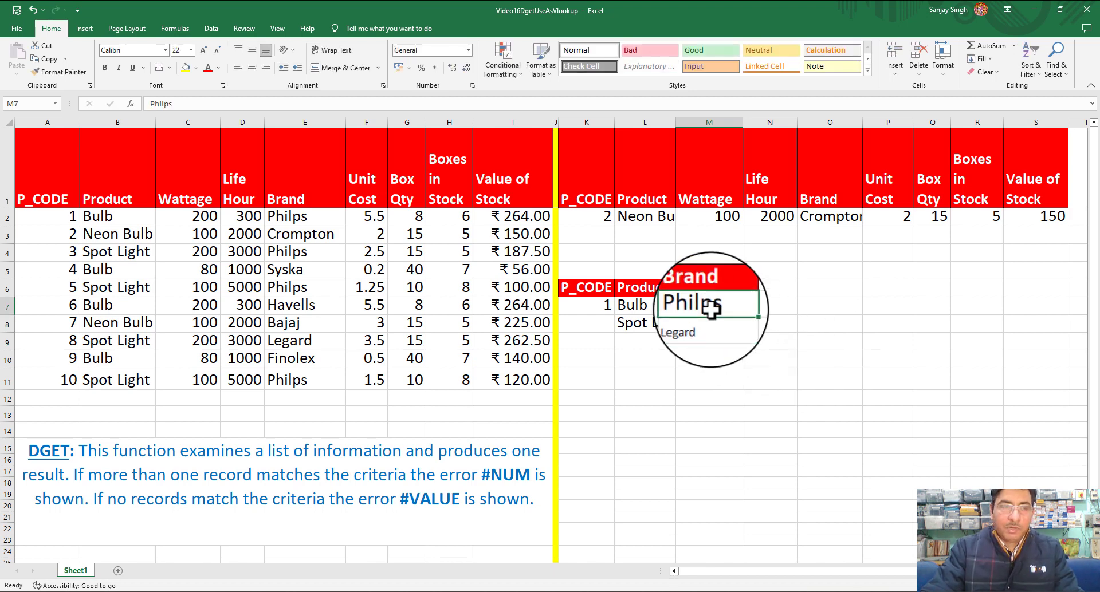
left_click(51, 71)
left_click(701, 324)
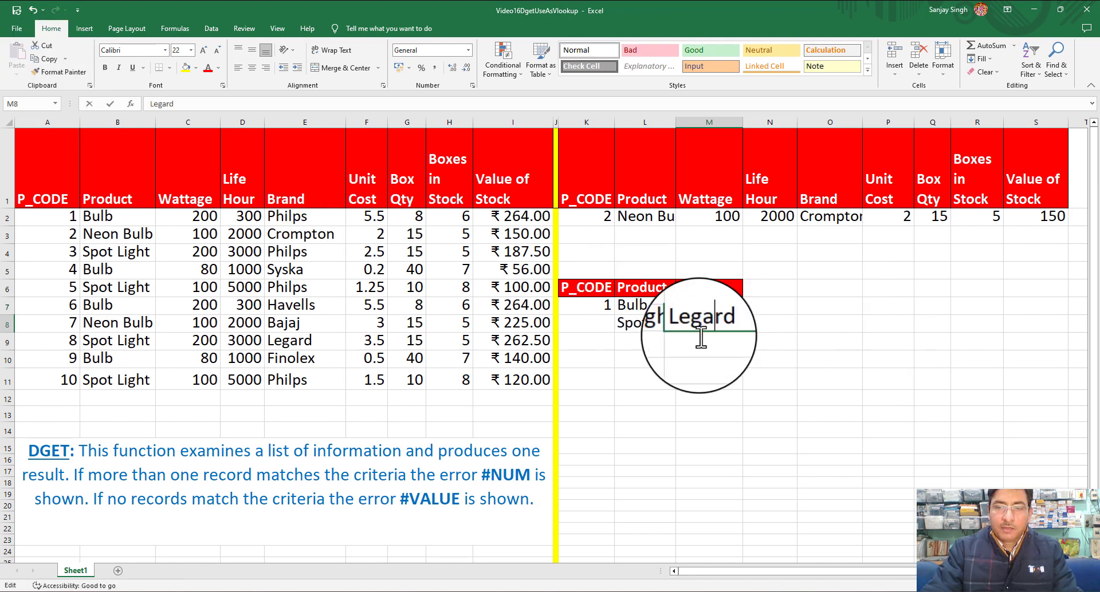
double_click(709, 322)
left_click(781, 322)
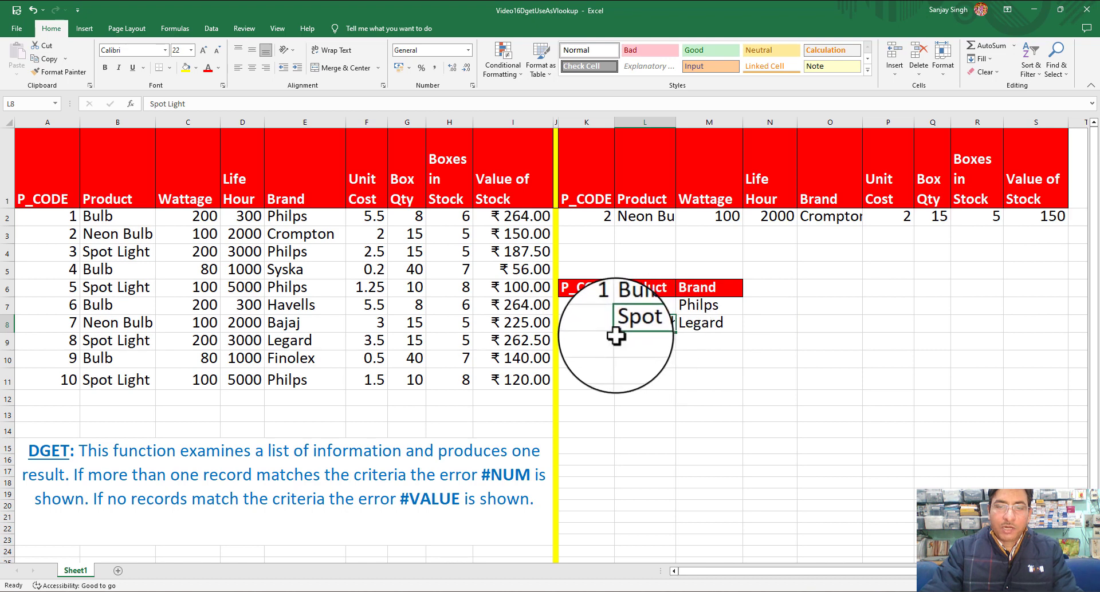
Review the DGET formula in K7 and fill it down to K8 for the second criteria row
left_click(596, 308)
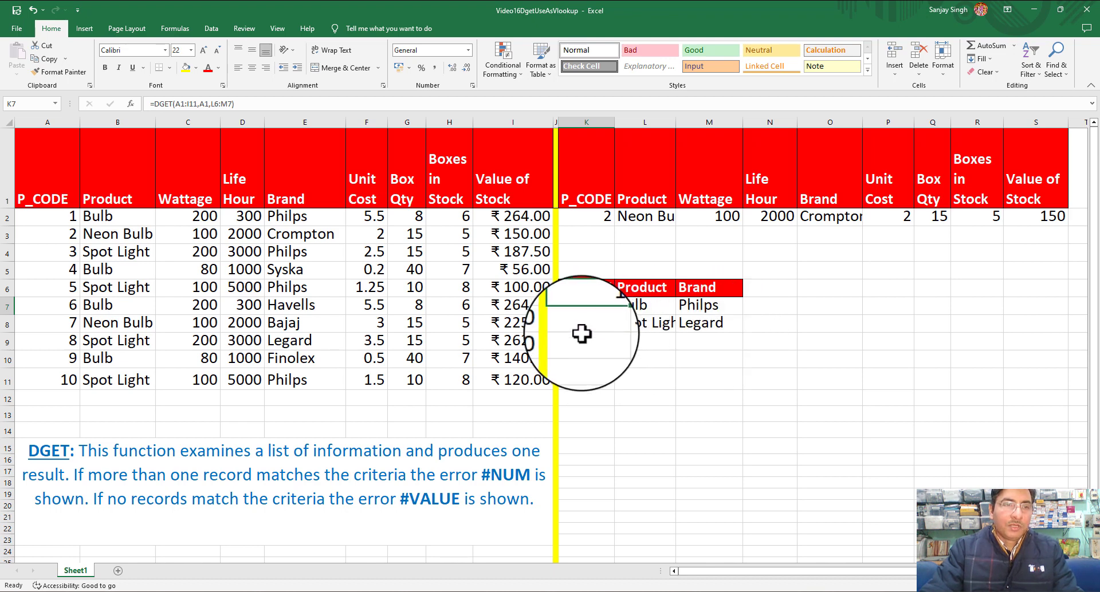
key("F2")
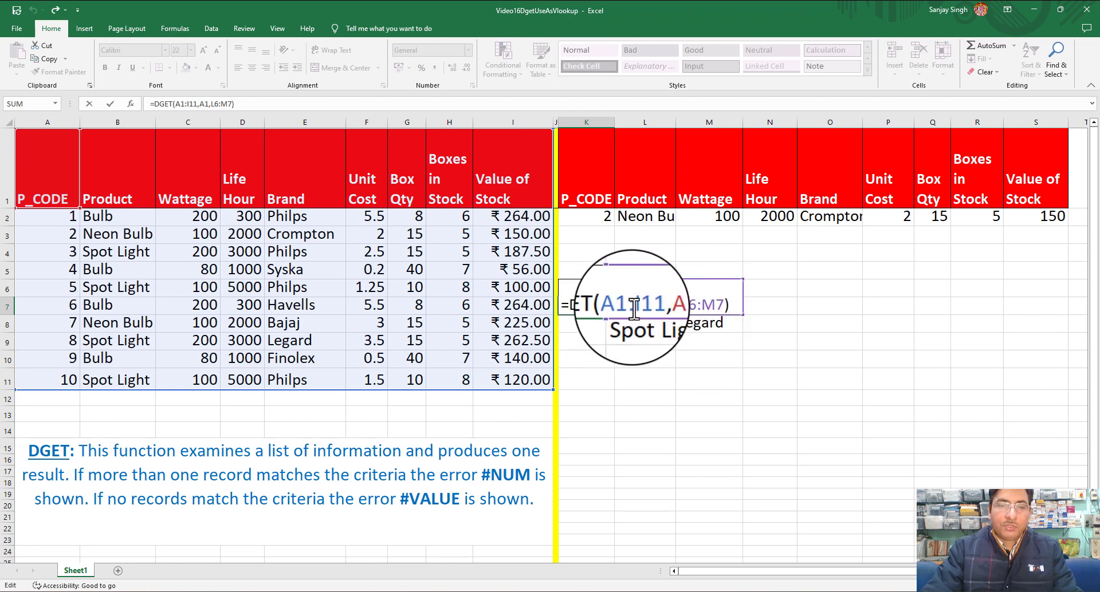
key("ctrl+Return")
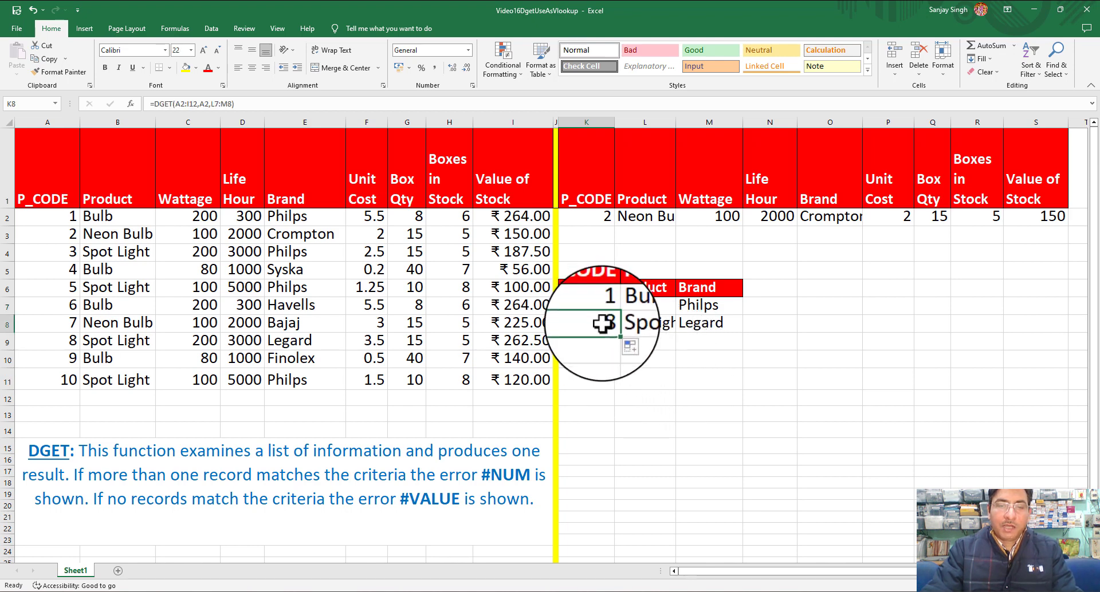
Check the P_CODE returned in K8 against the Product and Brand criteria in L8 and M8
left_click(656, 324)
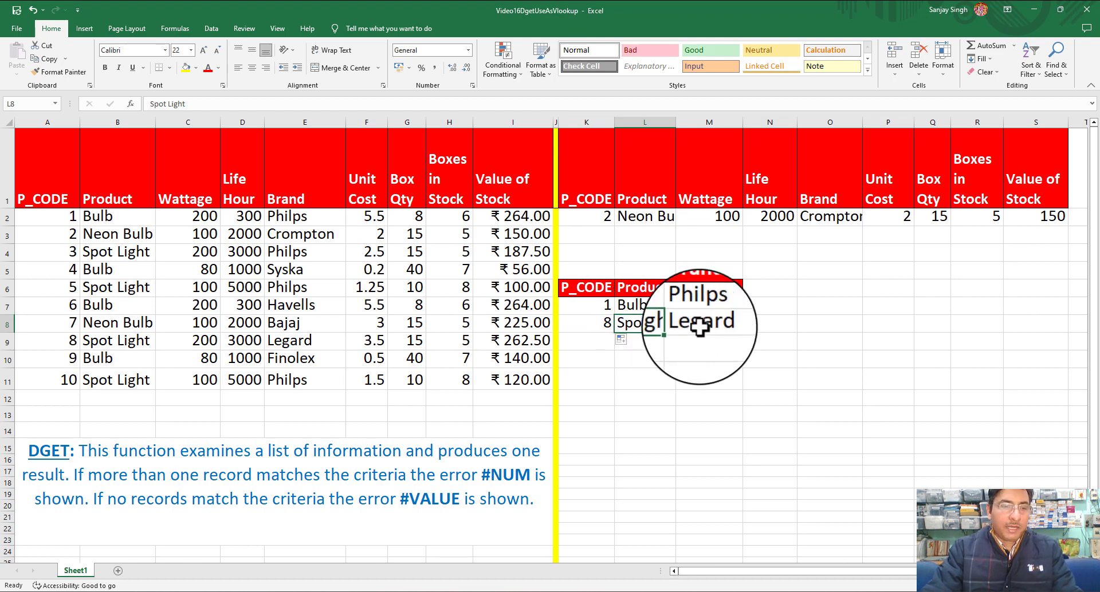
left_click(604, 324)
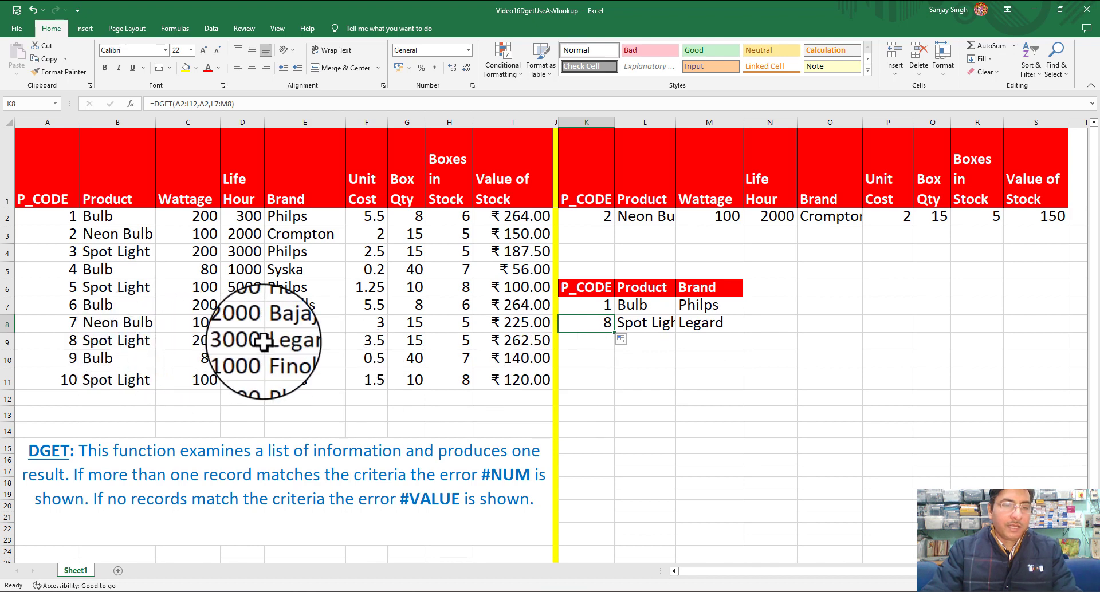
left_click(641, 323)
left_click(718, 323)
left_click(653, 325)
left_click(711, 324)
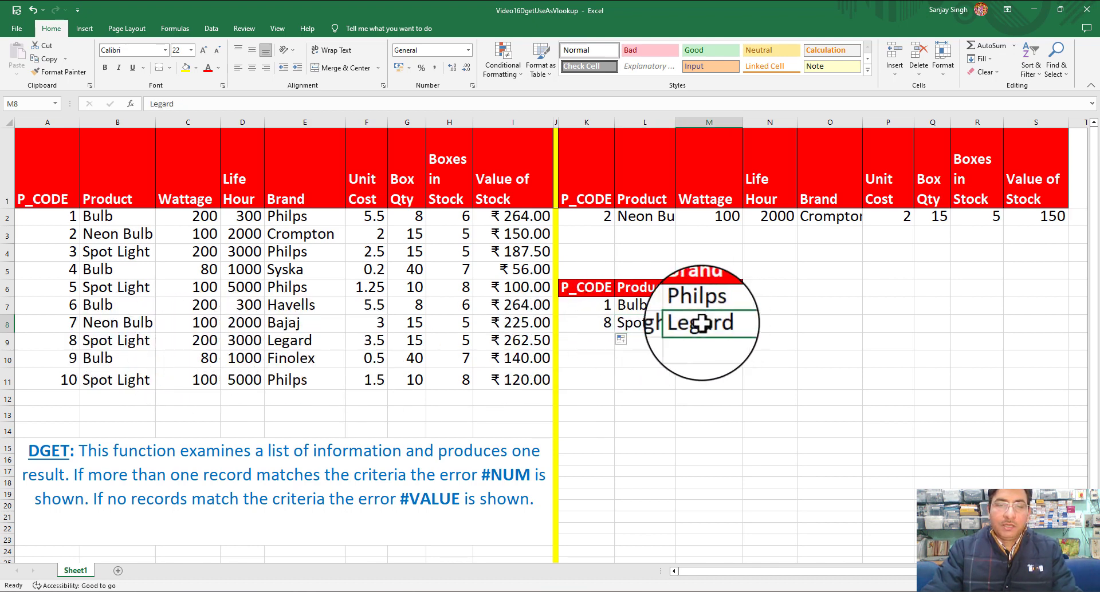
Inspect the database, field and criteria references of the DGET formula in K8
left_click(600, 323)
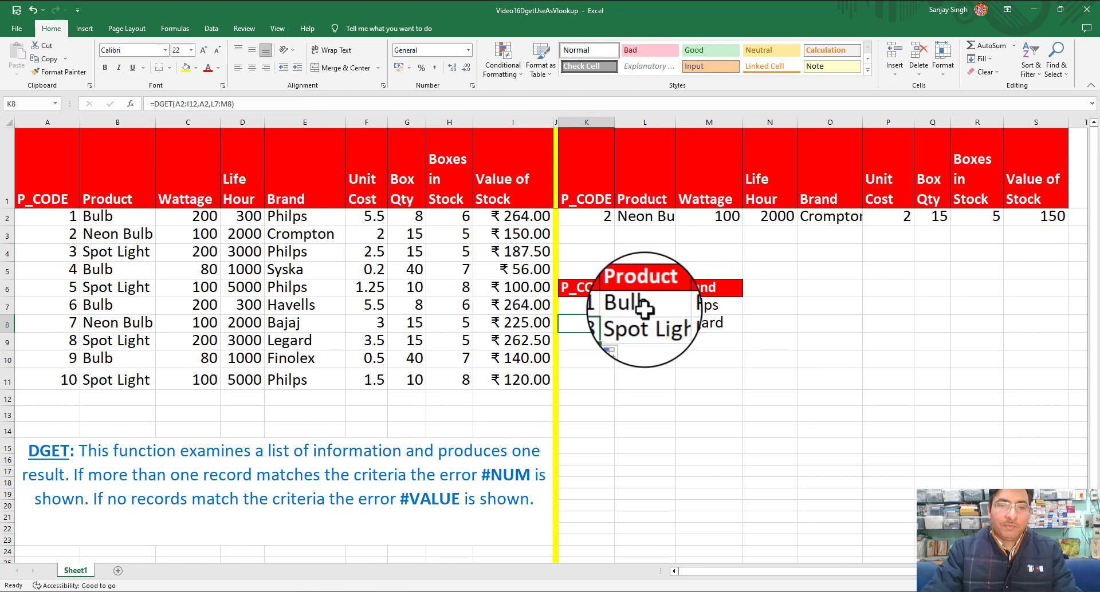
key("F2")
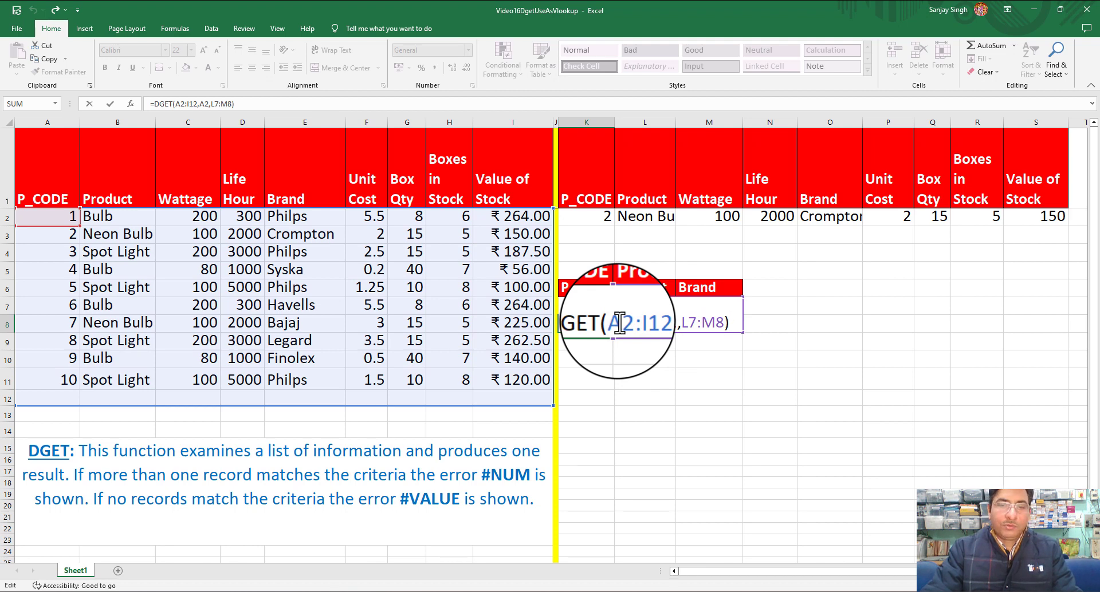
key("Return")
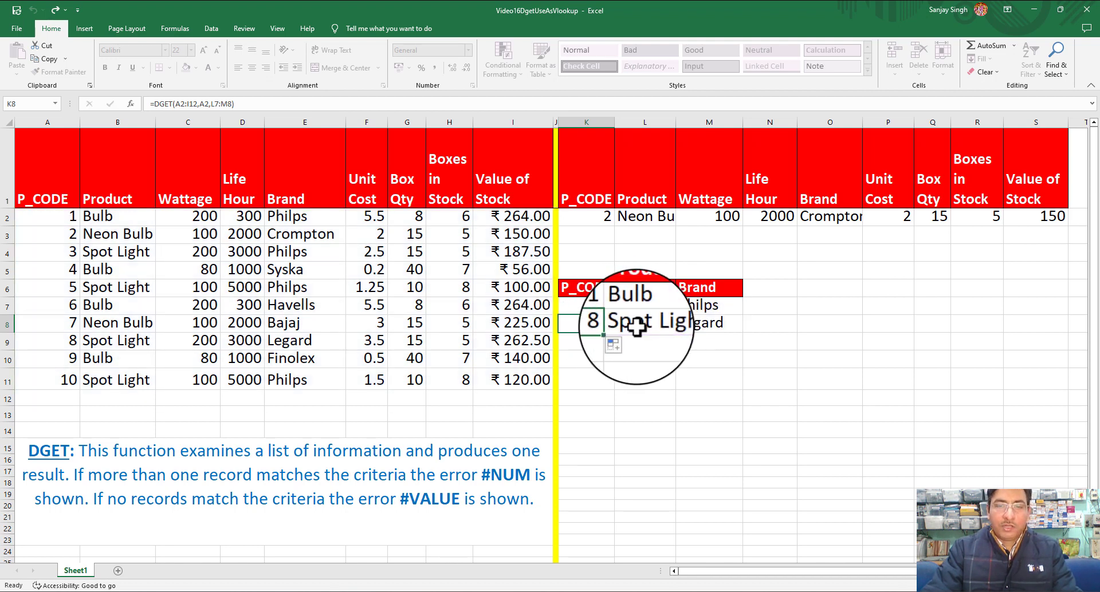
left_click(577, 311)
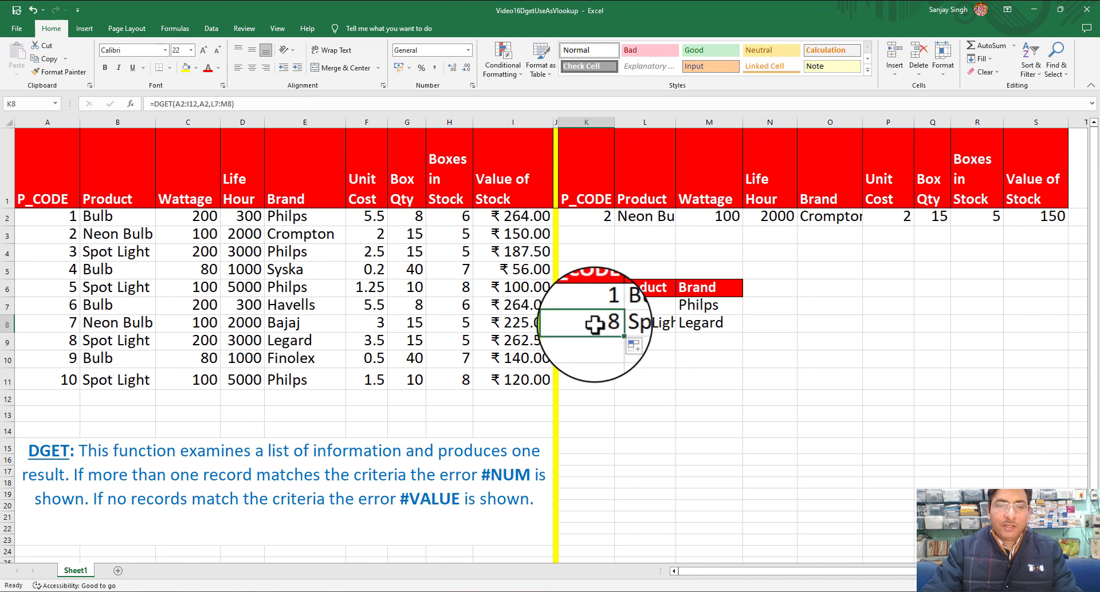
key("F2")
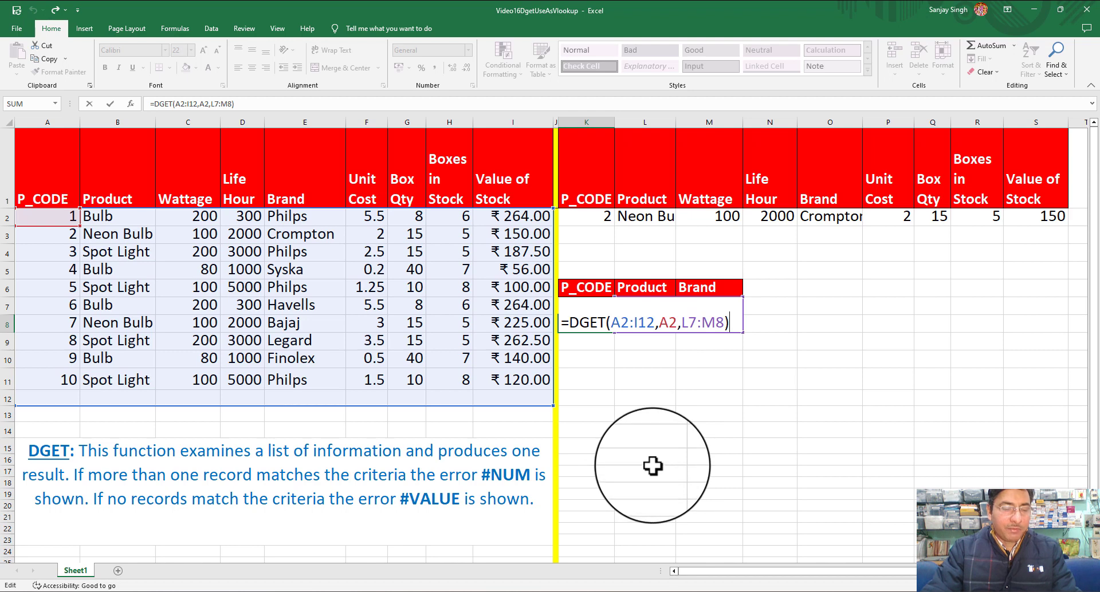
key("ctrl+Return")
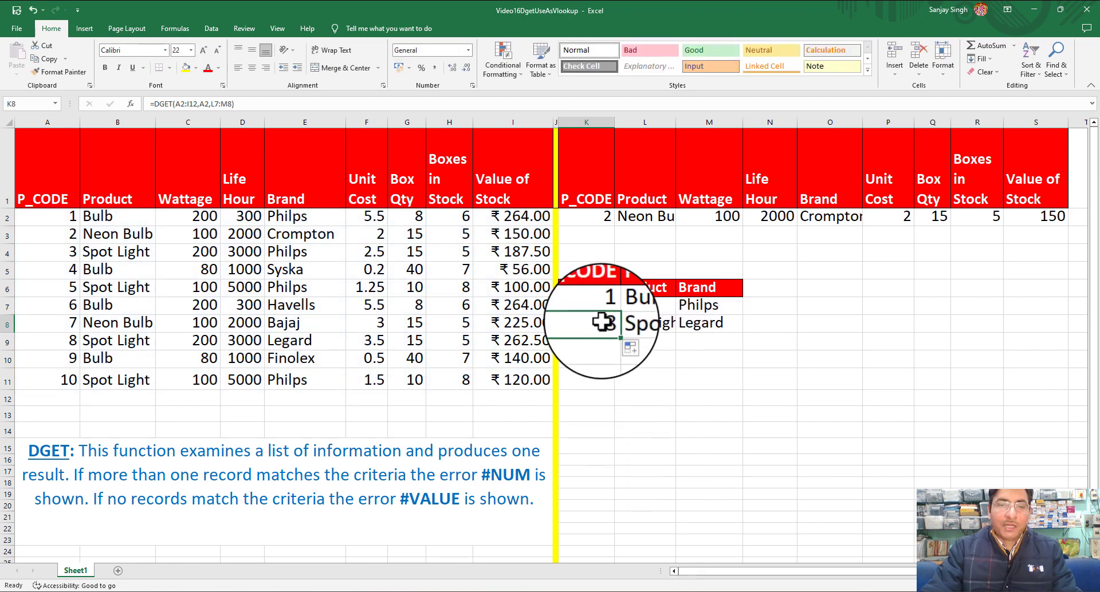
Lock the DGET database range in K7 as $A$1:$I$11 and fill the formula down to K8
left_click(593, 305)
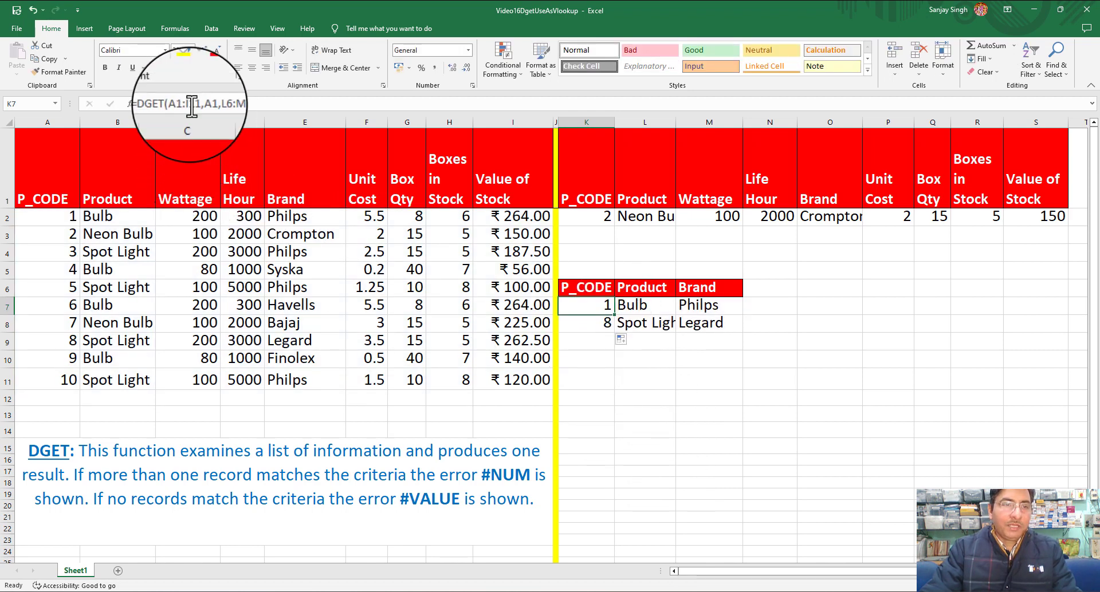
key("F2")
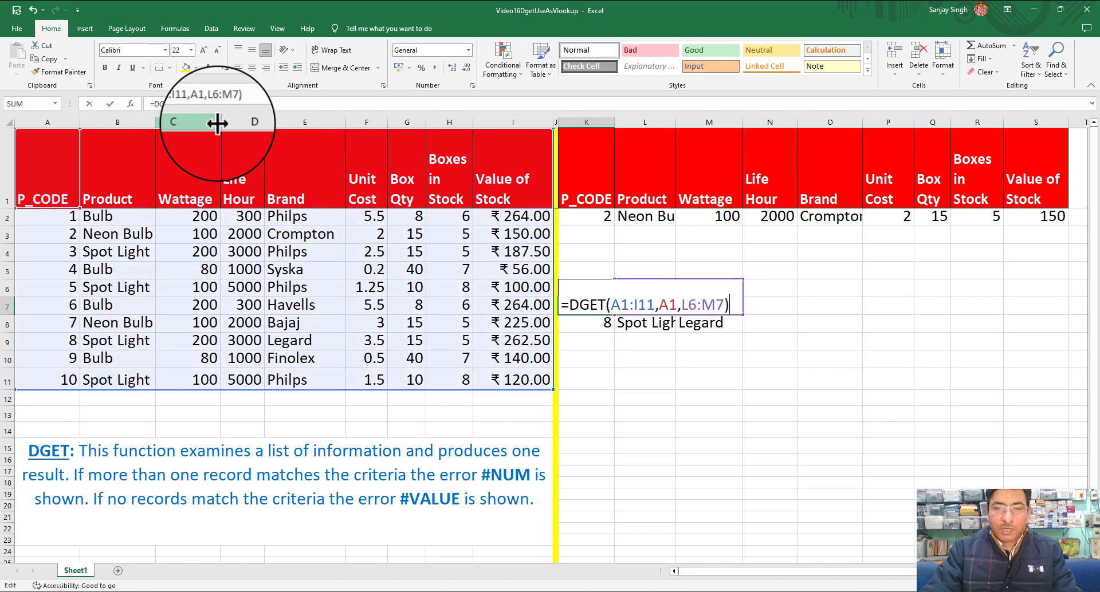
left_click_drag(611, 305, 654, 305)
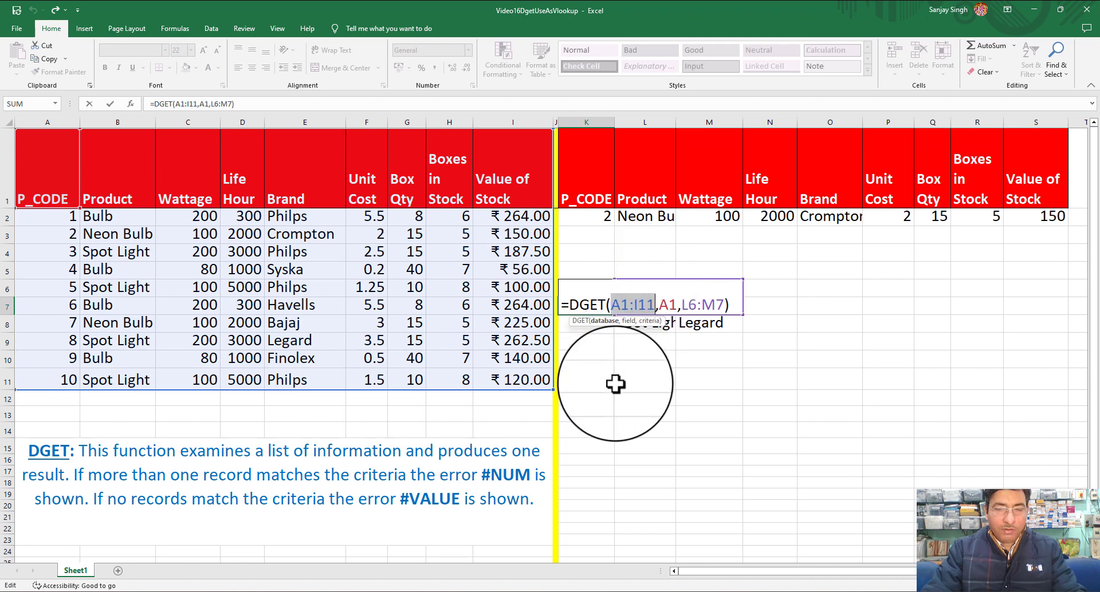
key("F4")
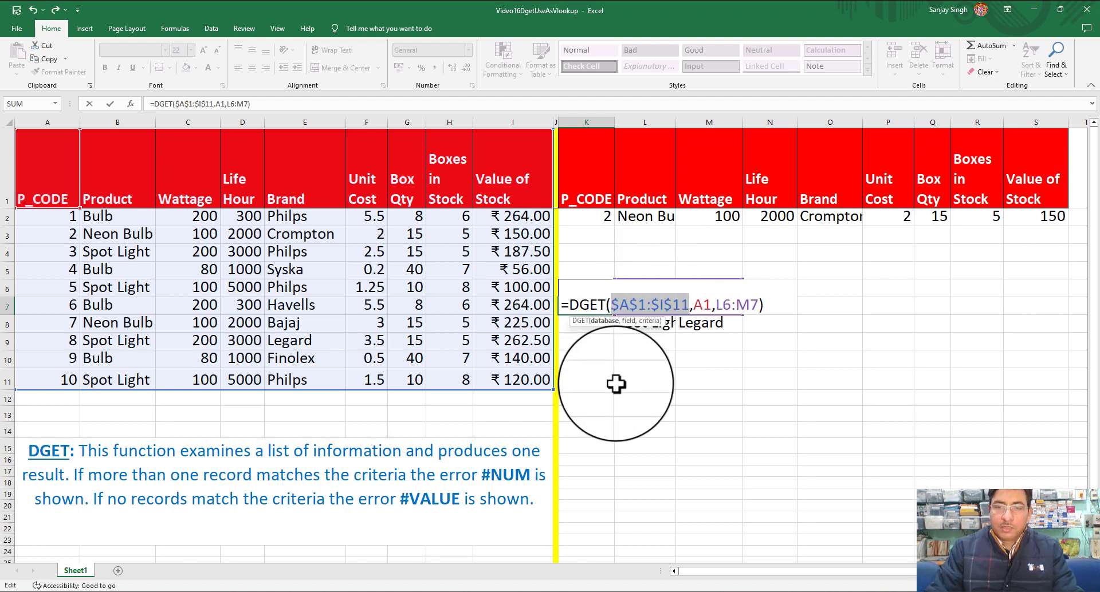
key("Return")
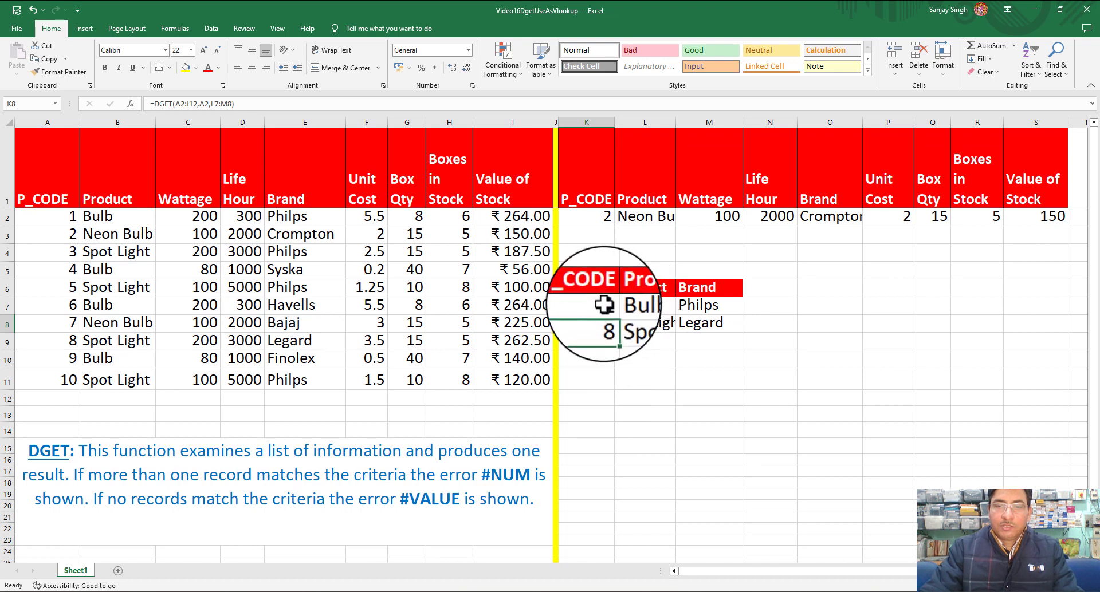
left_click(591, 310)
left_click_drag(614, 314, 613, 330)
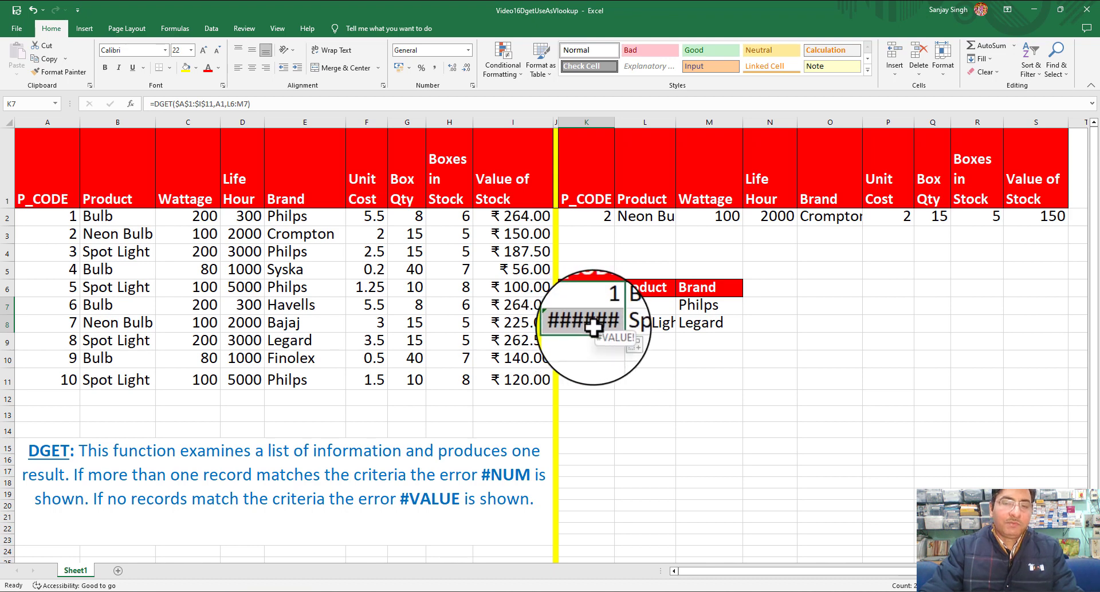
Compare the references in the DGET formulas of K7 and K8 after the fill
left_click(601, 304)
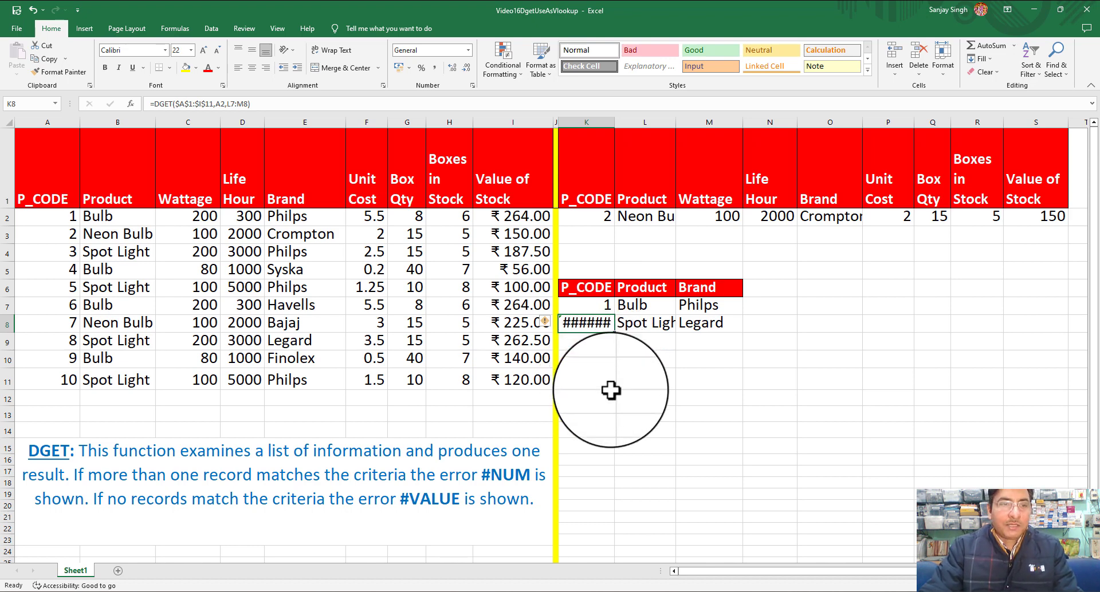
key("ctrl+v")
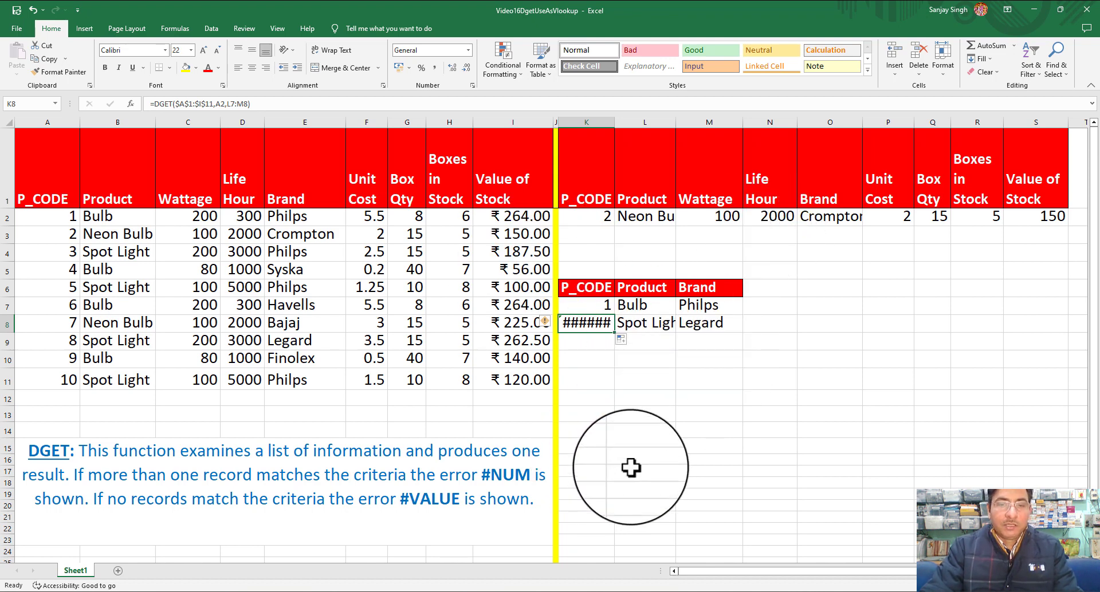
left_click(599, 361)
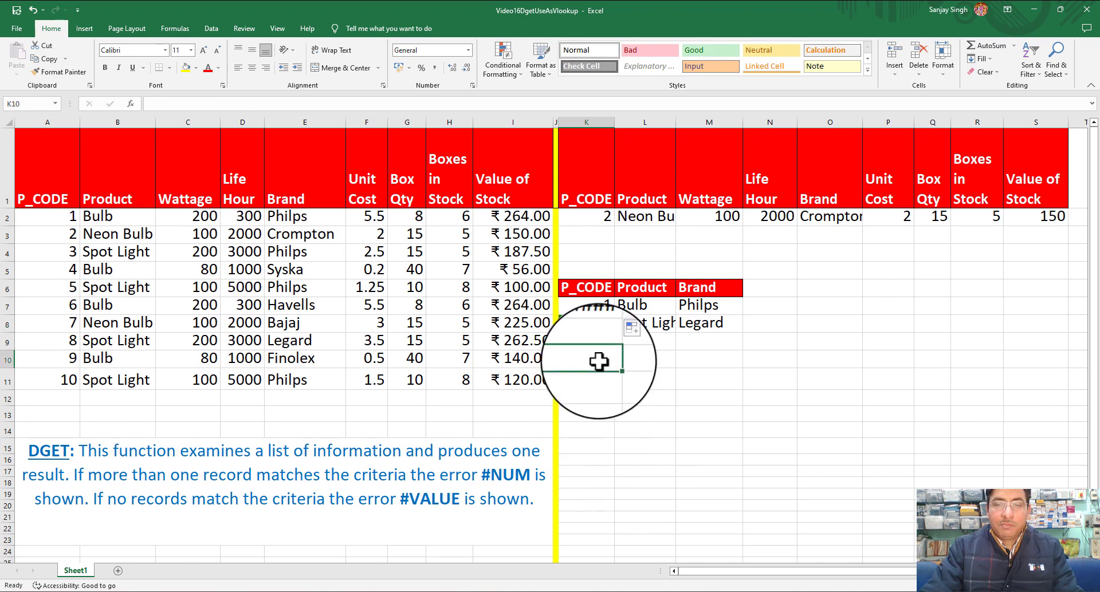
left_click(601, 327)
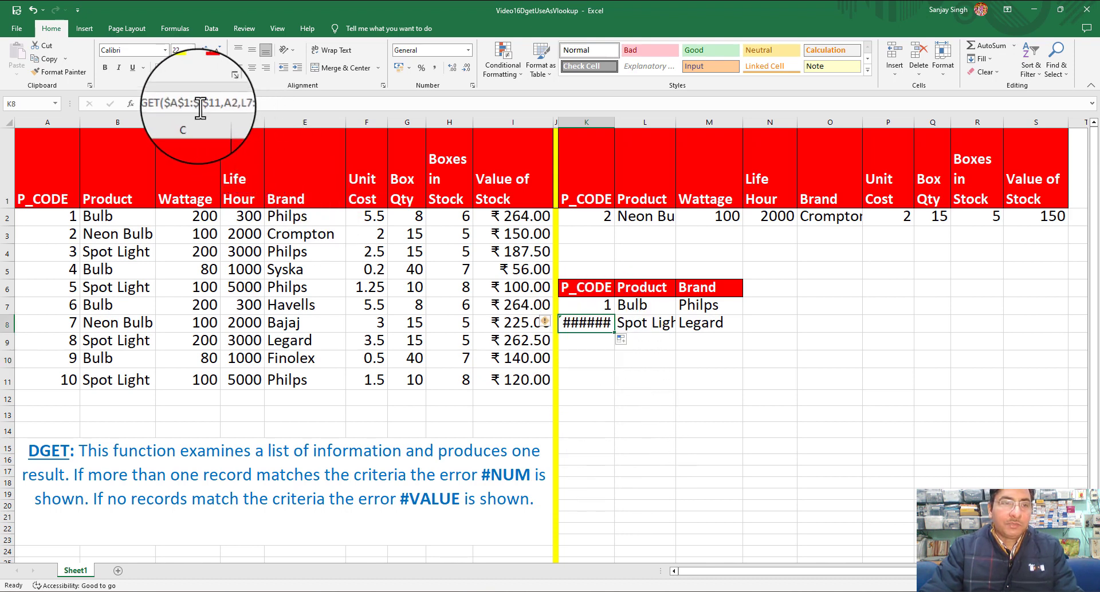
left_click(596, 305)
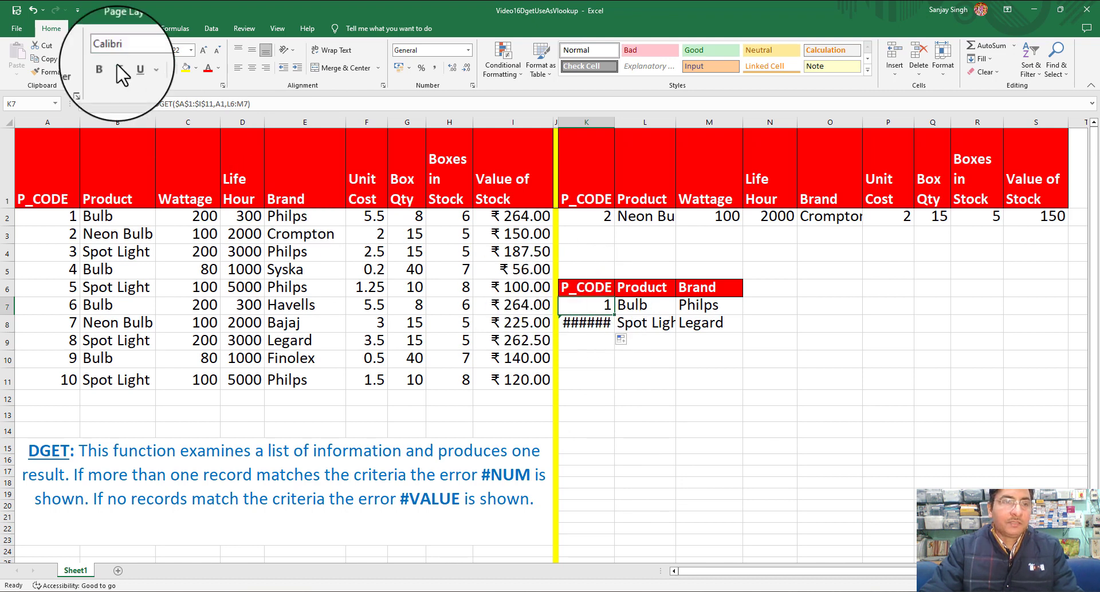
left_click(191, 105)
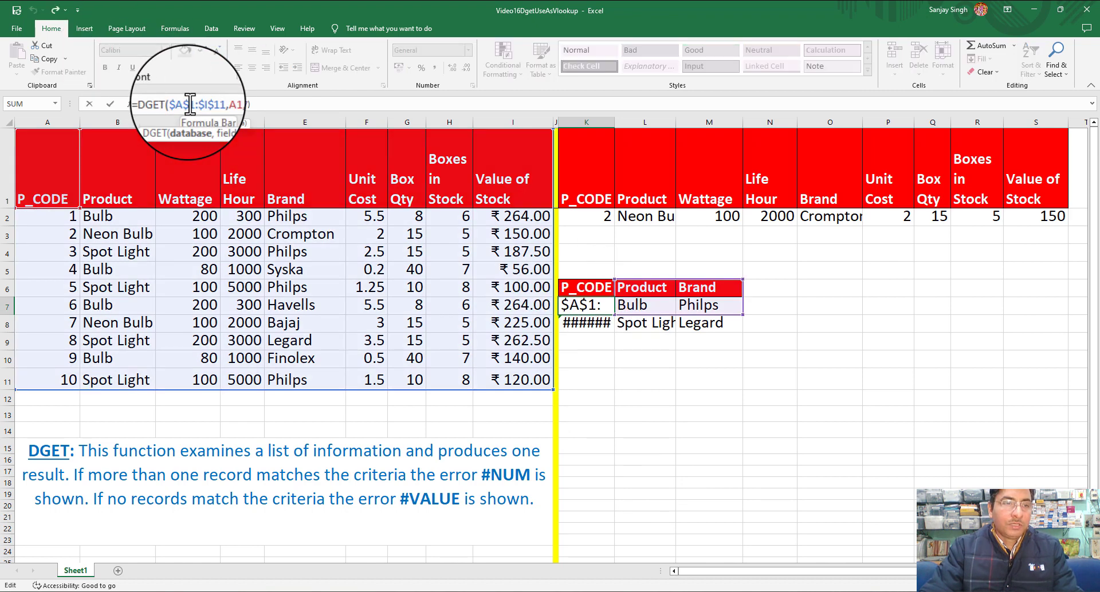
left_click(667, 378)
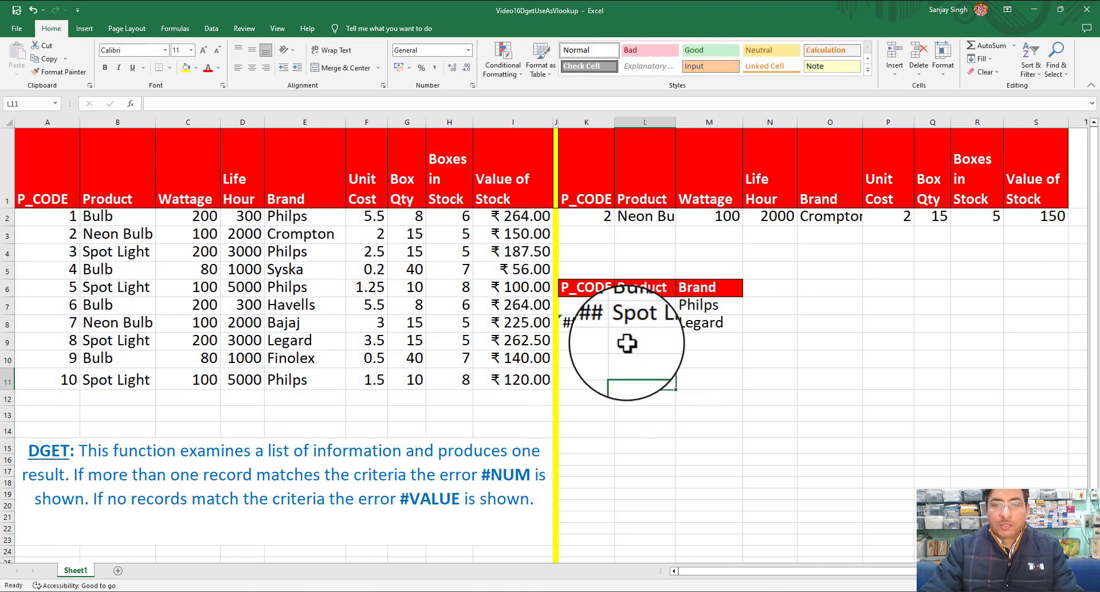